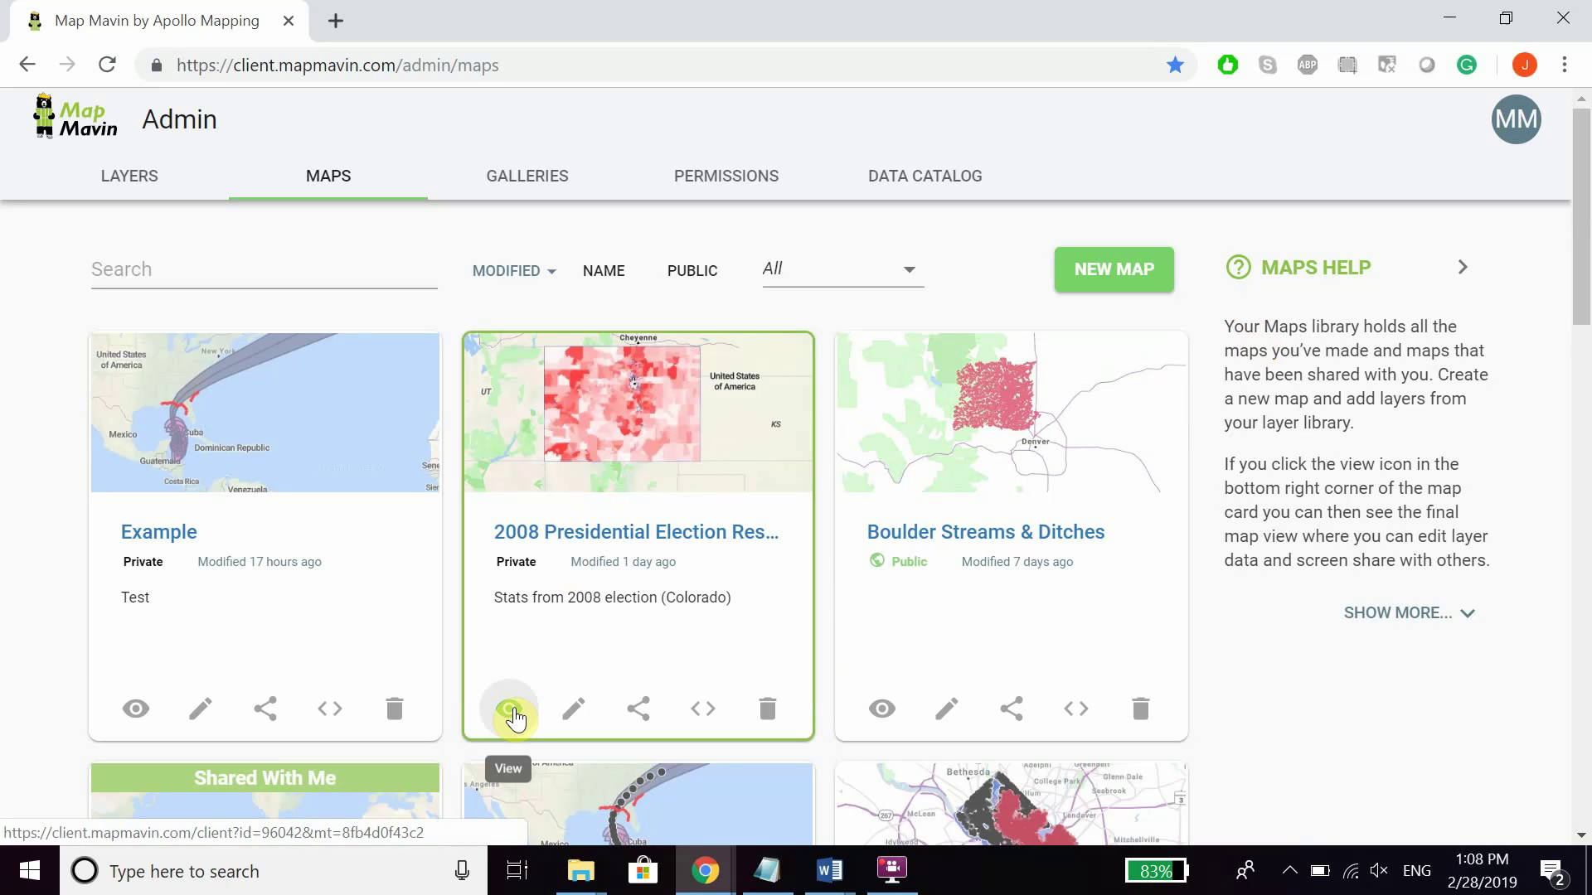
# Open the 2008 Presidential Election Results map from the maps library for viewing
pyautogui.click(511, 715)
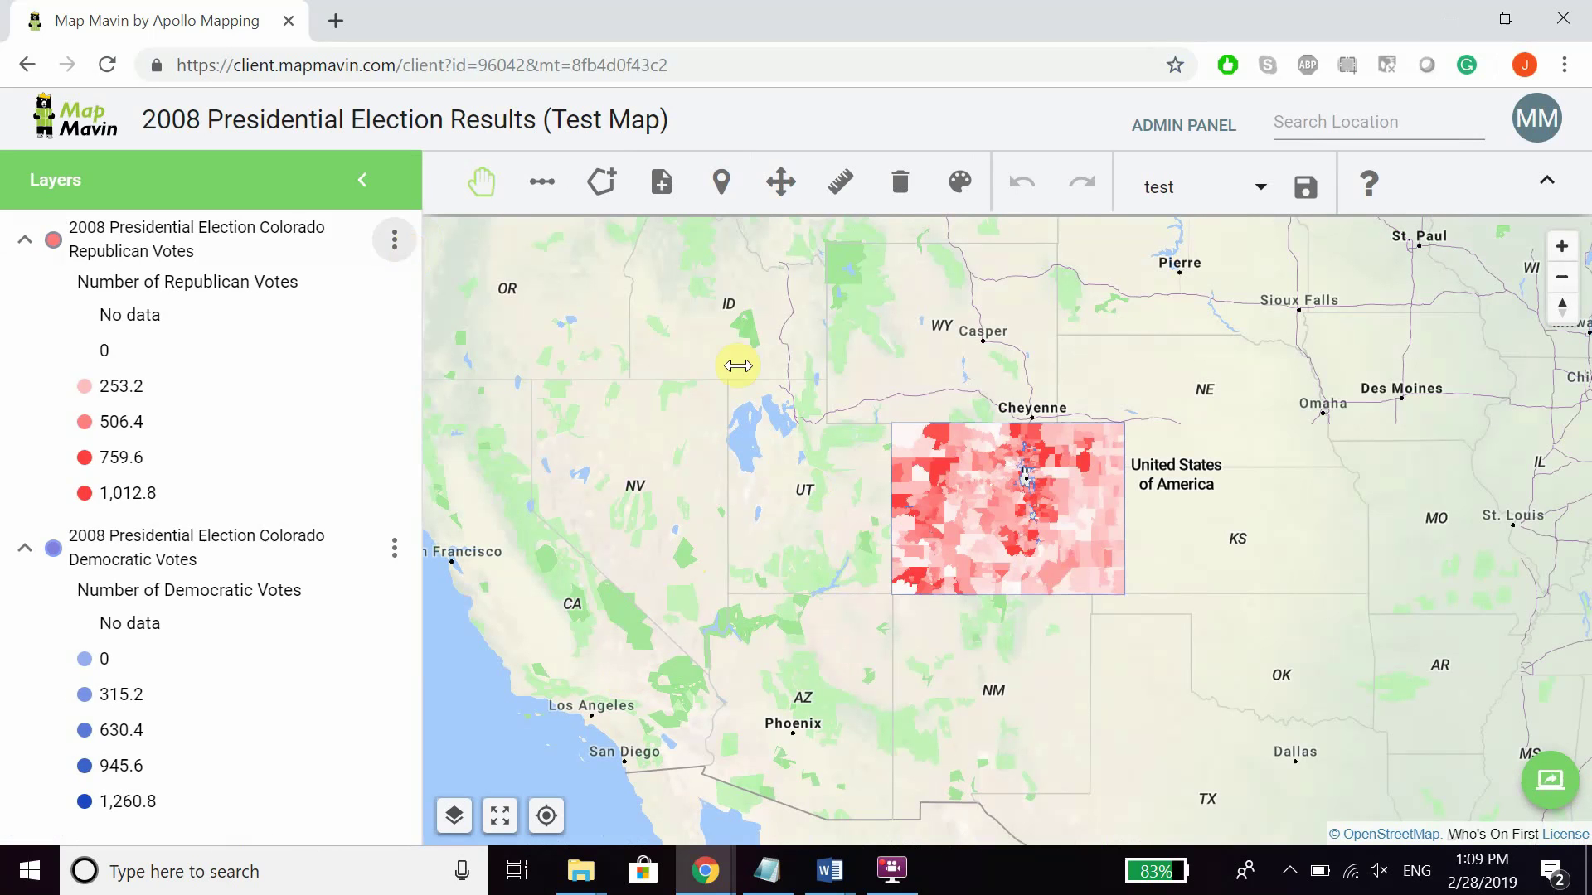
pyautogui.moveTo(1075, 525); pyautogui.dragTo(999, 546)
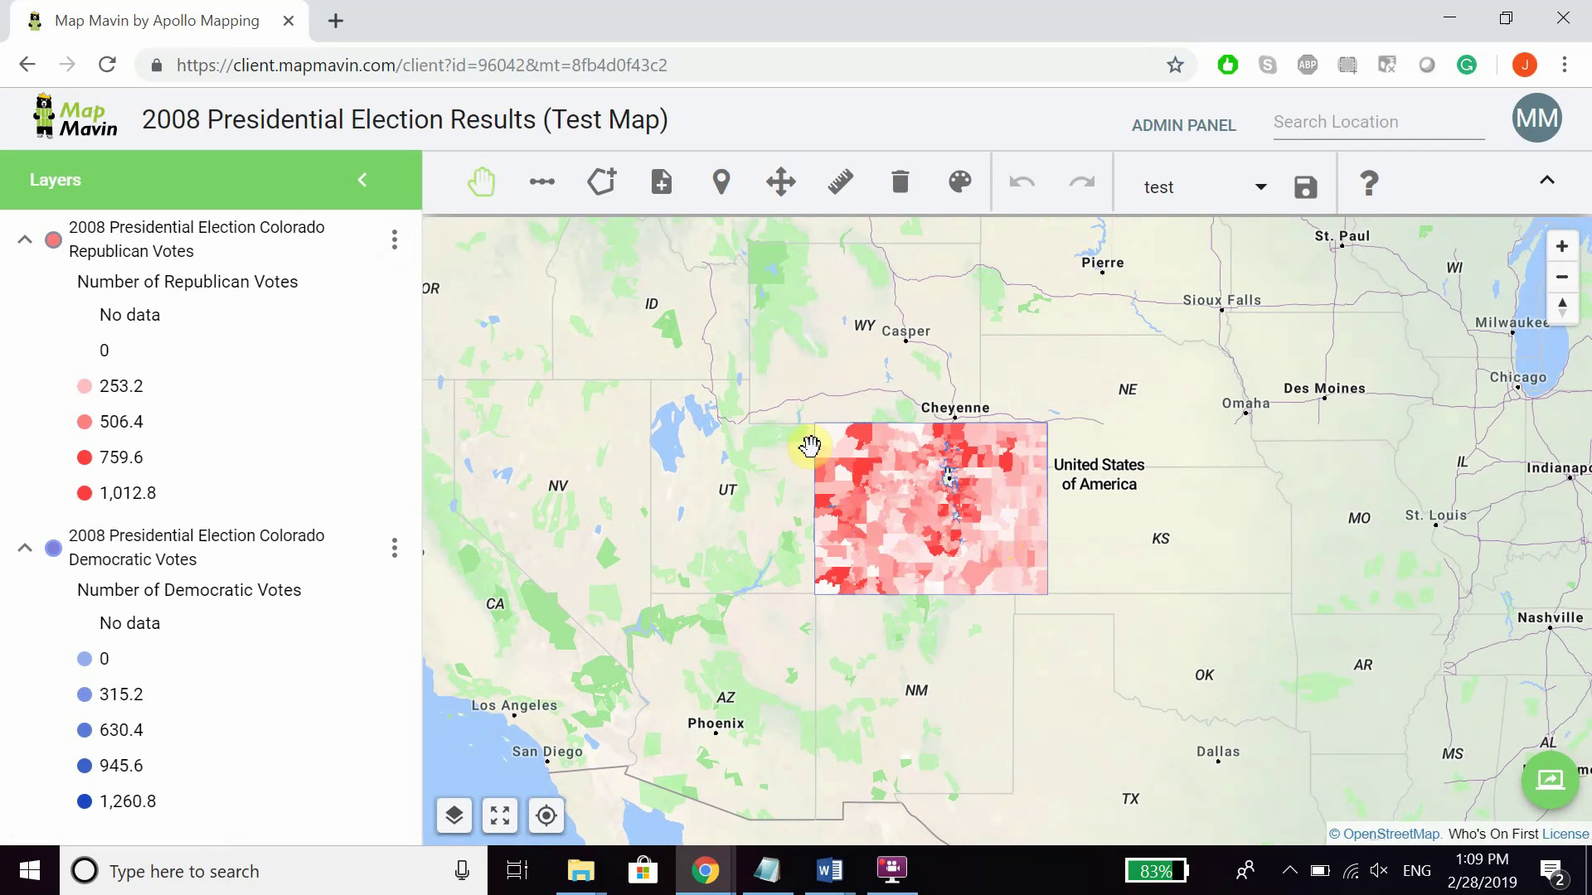
pyautogui.scroll(3, 985, 537)
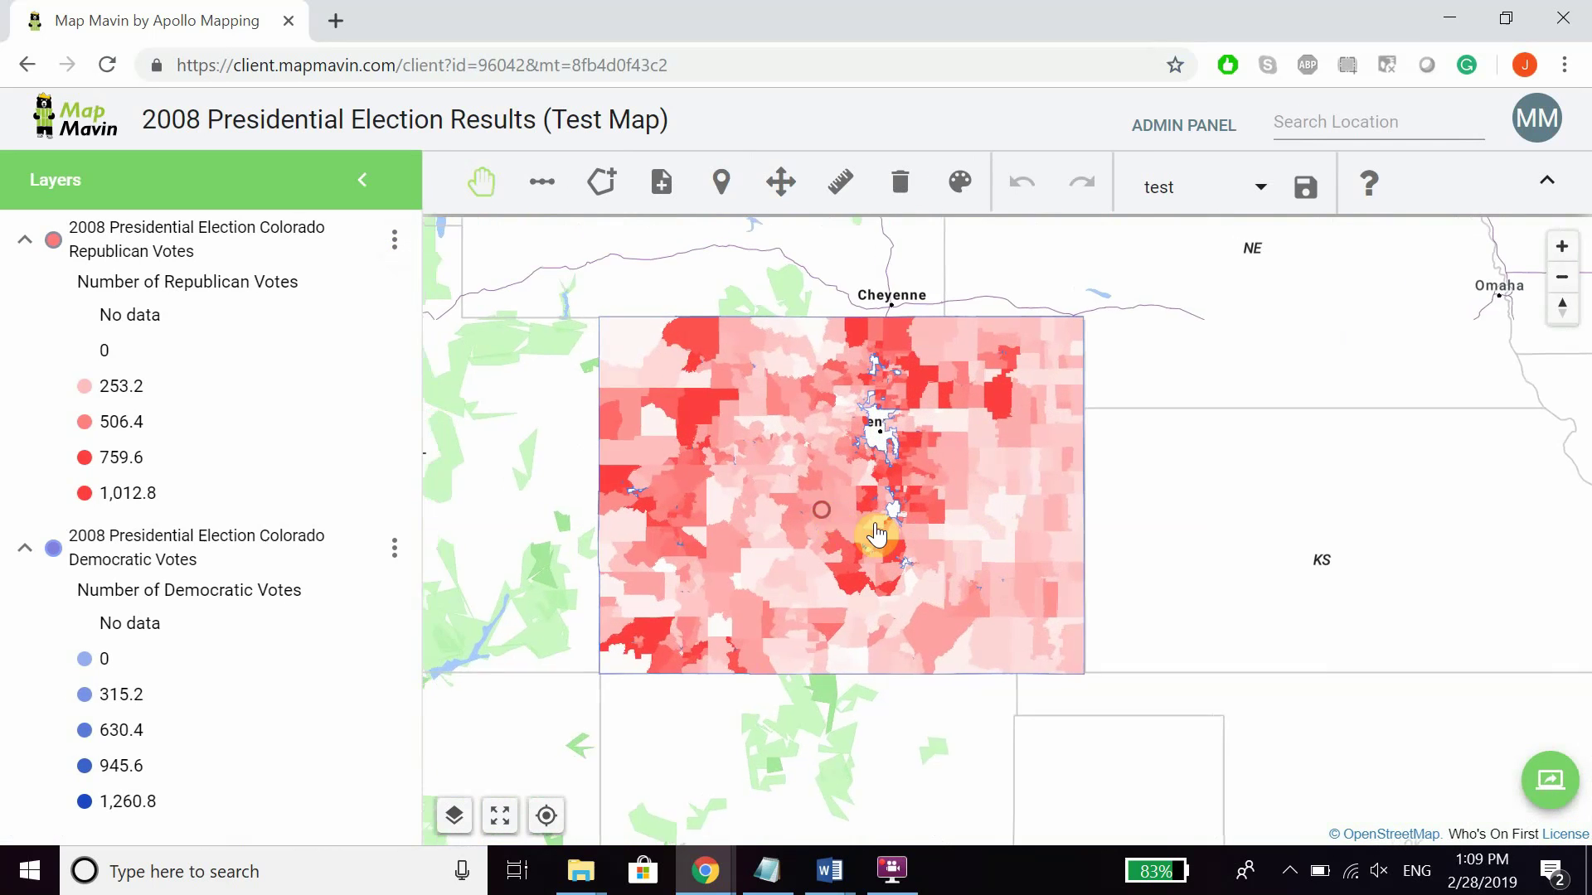
pyautogui.scroll(1, 913, 528)
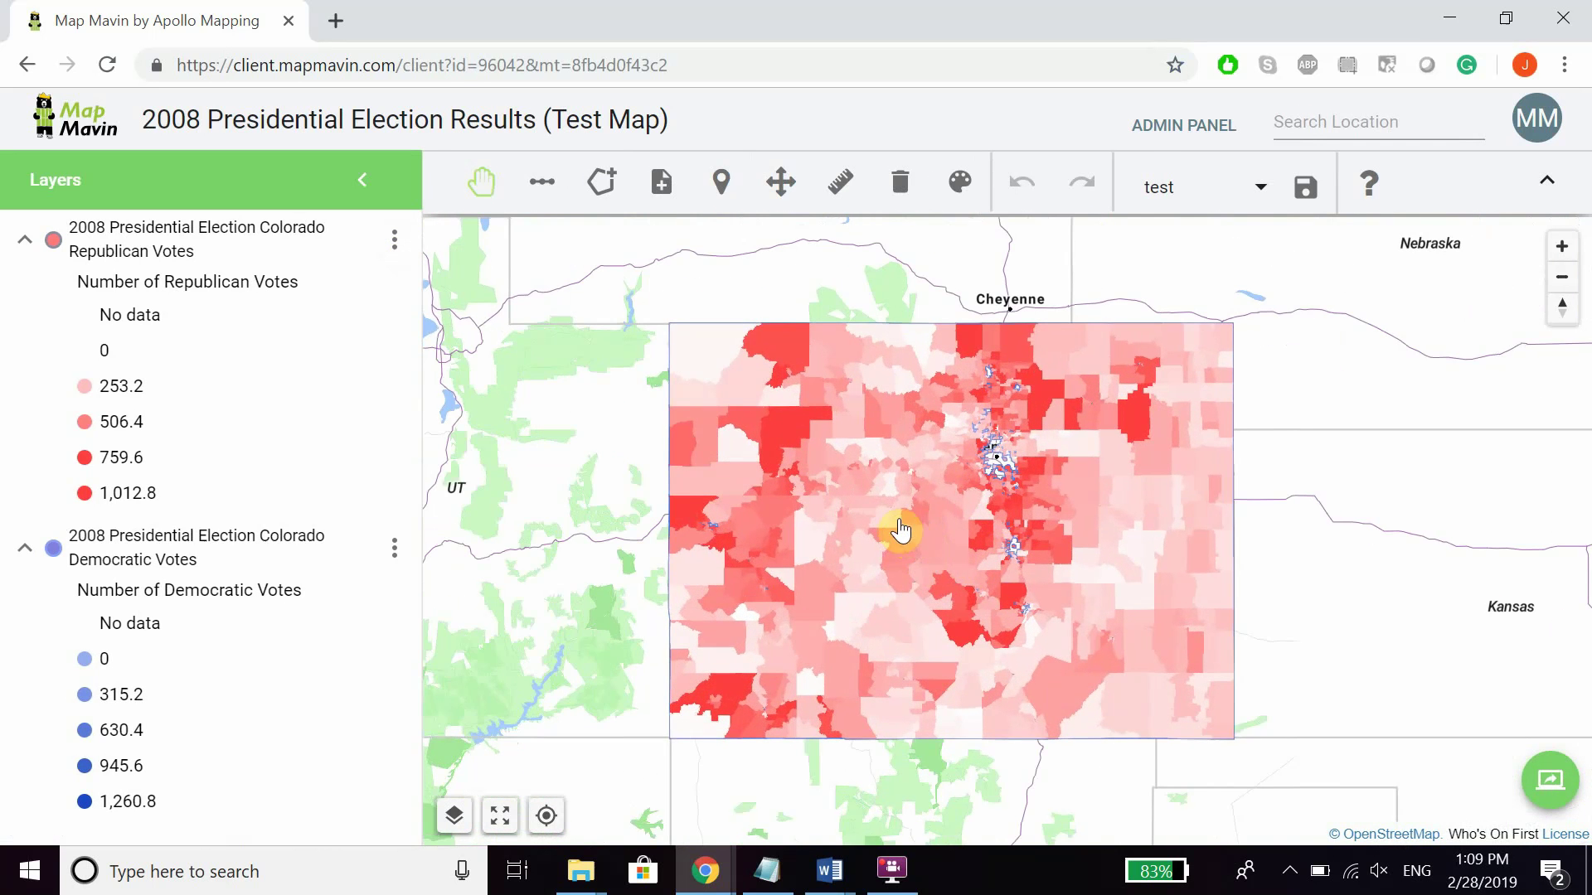
pyautogui.moveTo(914, 521); pyautogui.dragTo(958, 511)
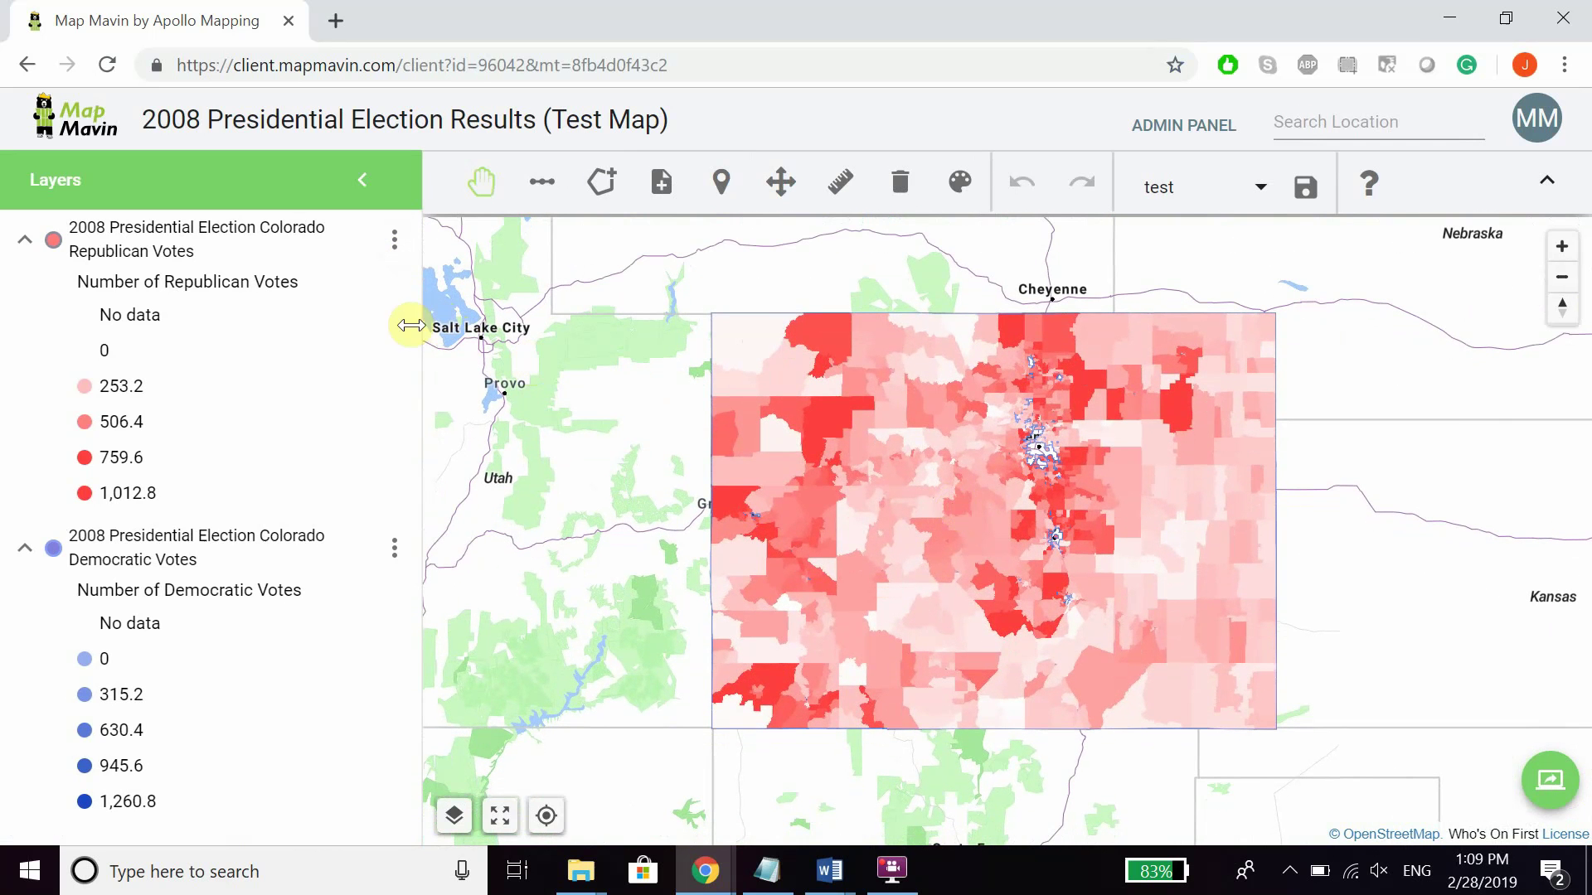
# Open the attribute table of the 2008 Presidential Election Colorado Republican Votes layer in full screen
pyautogui.click(394, 249)
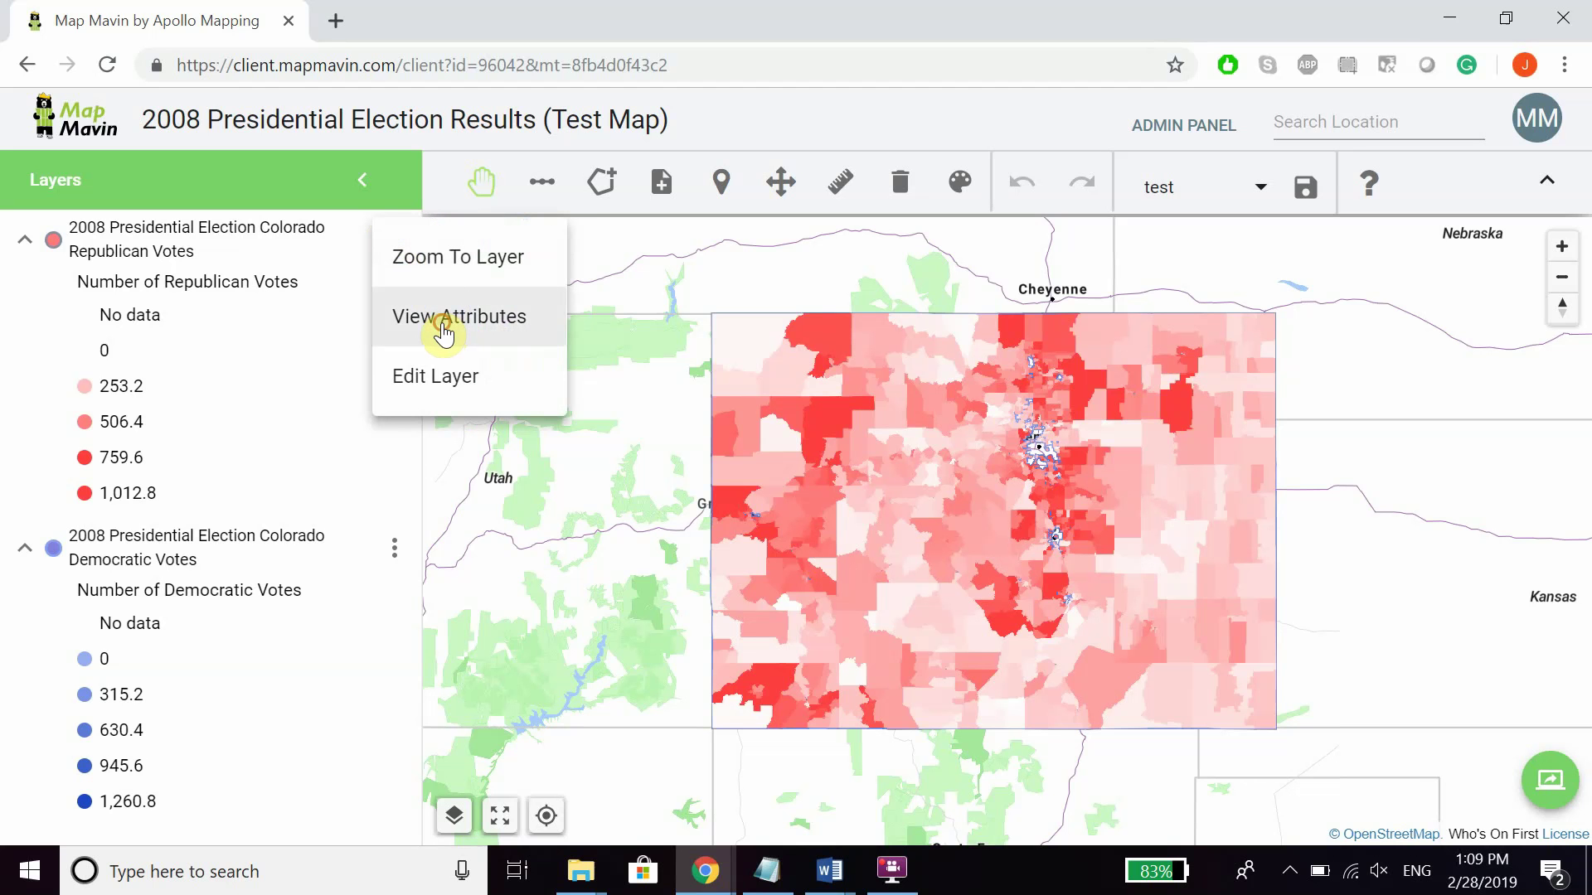
pyautogui.click(443, 330)
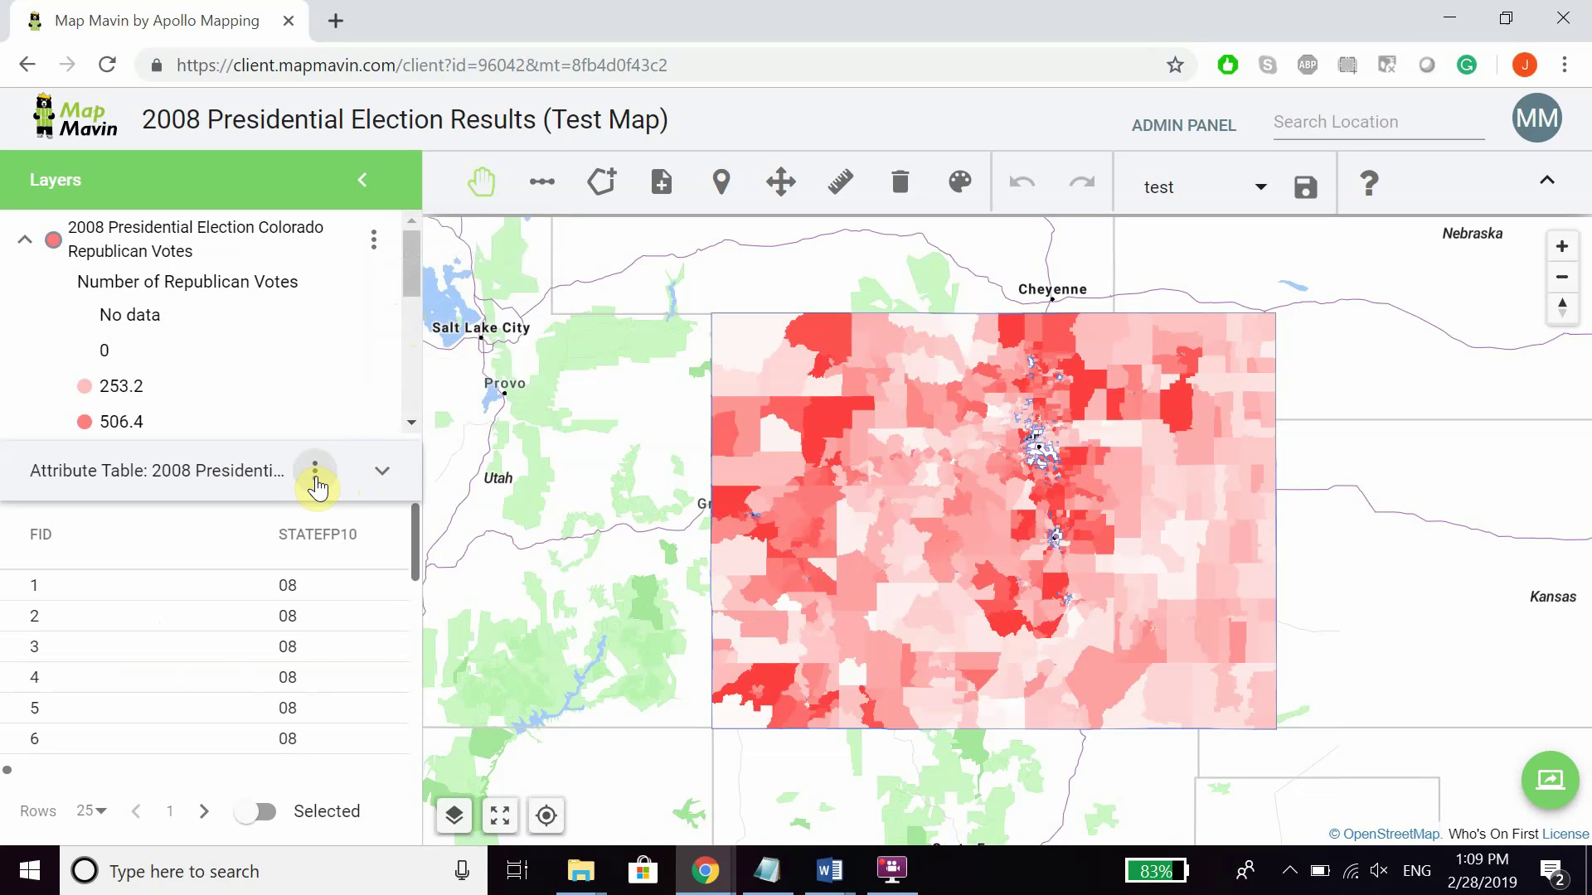
pyautogui.click(315, 487)
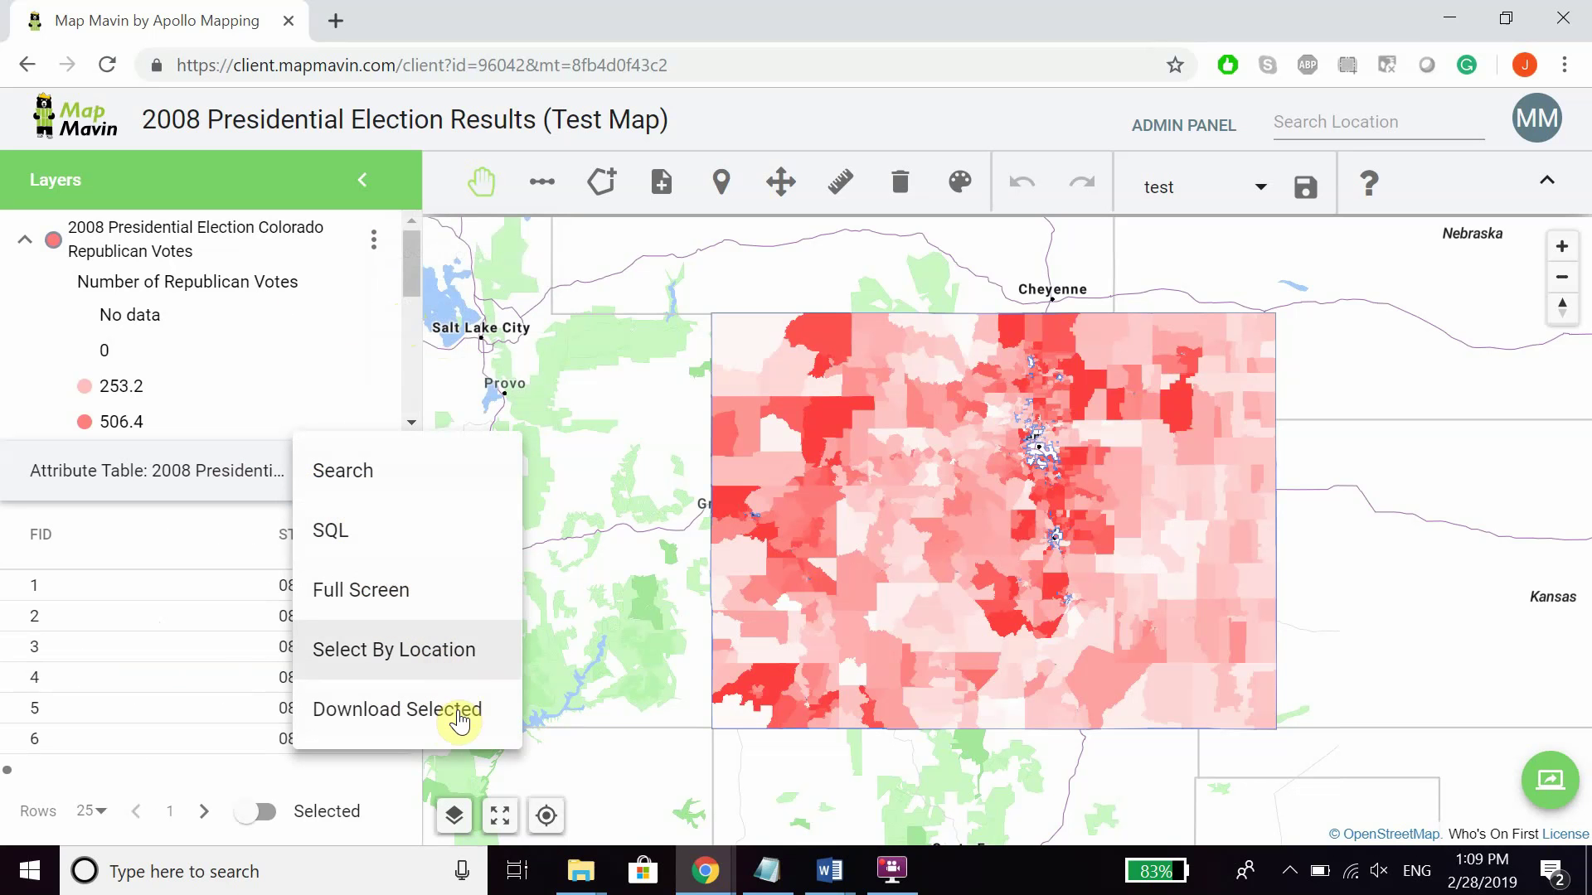
pyautogui.click(351, 593)
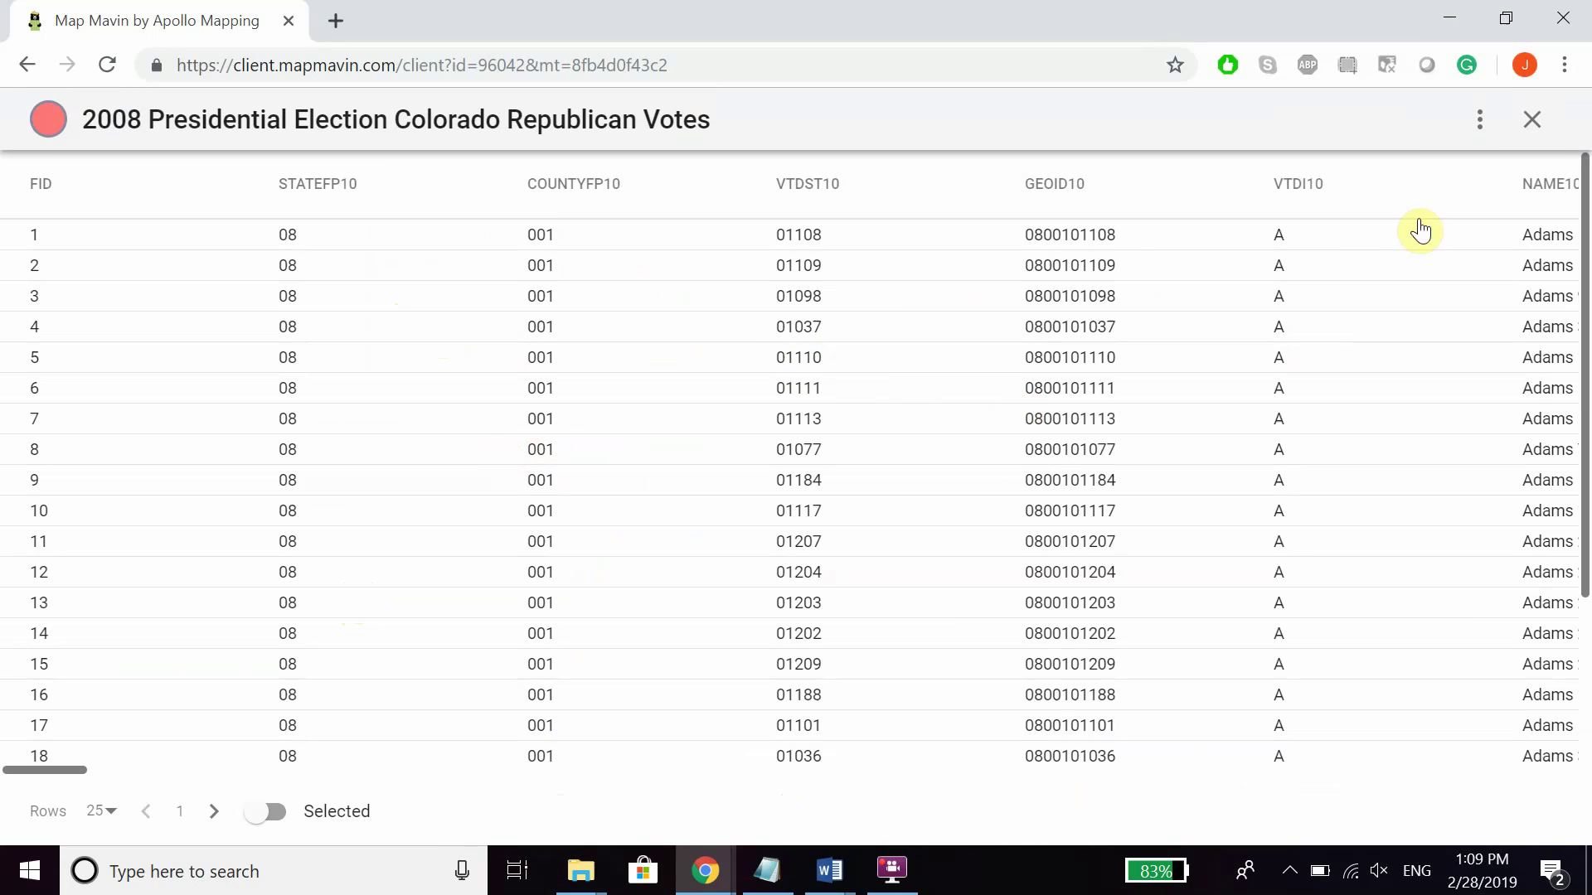
pyautogui.click(1480, 133)
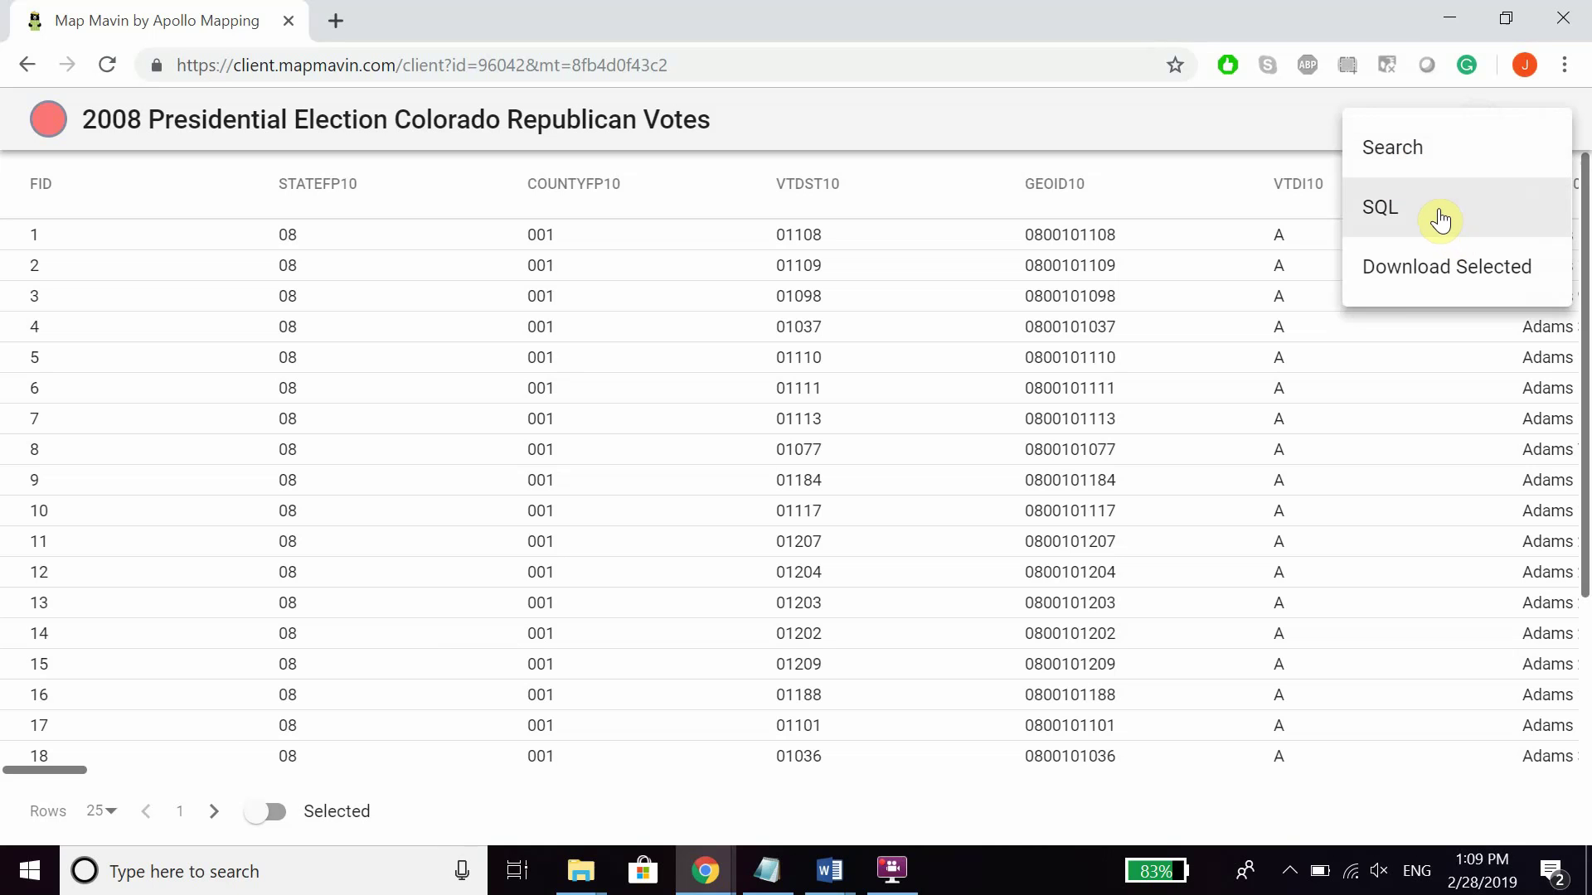
pyautogui.click(1281, 116)
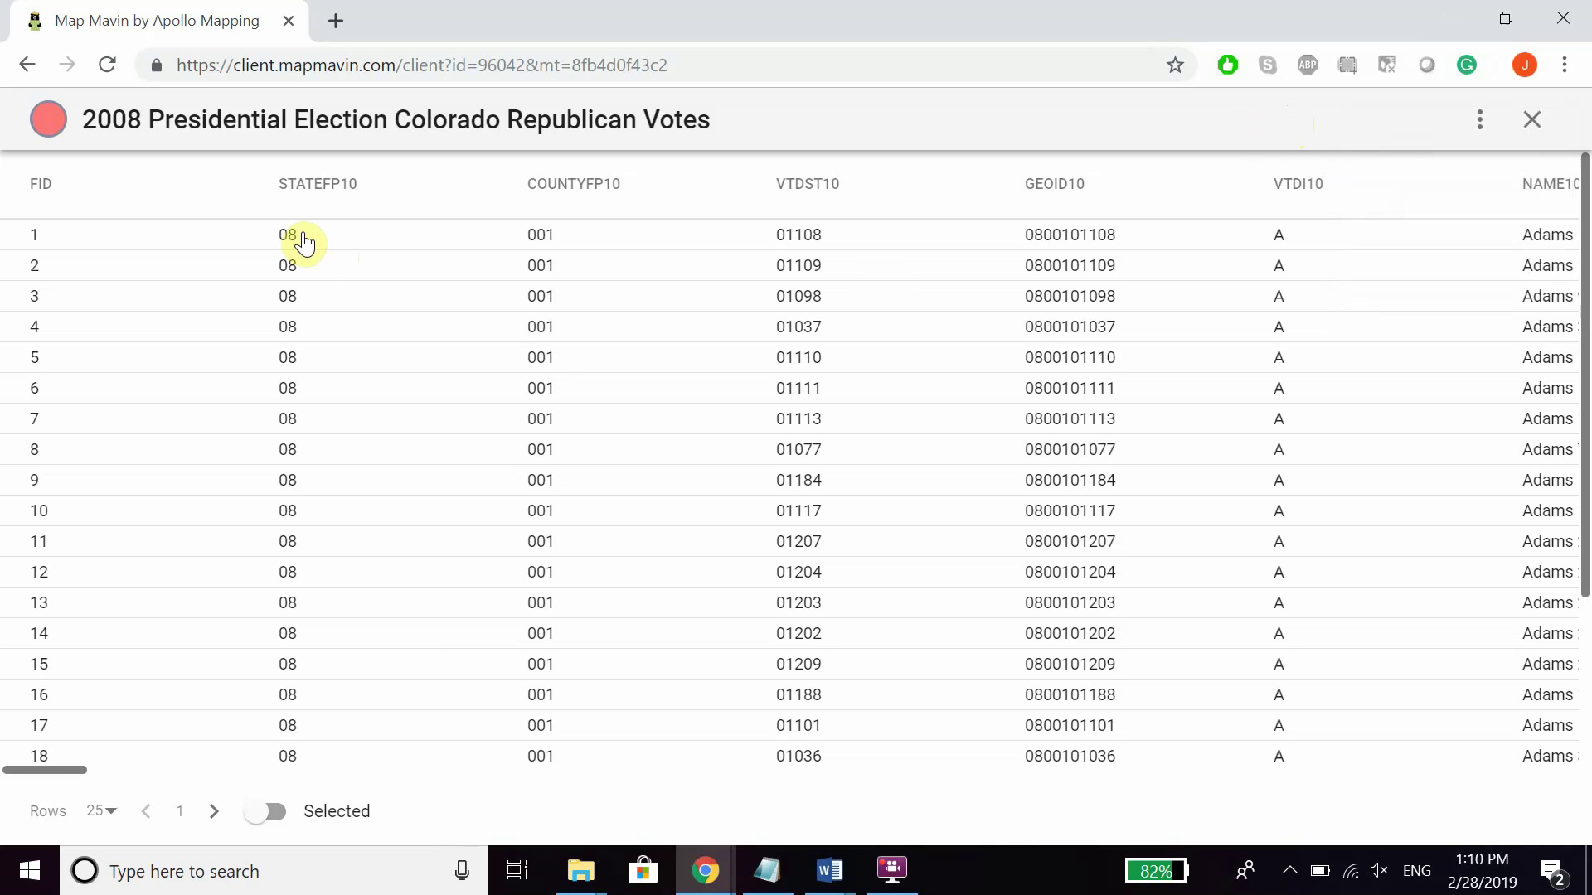
# Select the continuous range of attribute table rows from FID 1 through FID 11
pyautogui.click(373, 238)
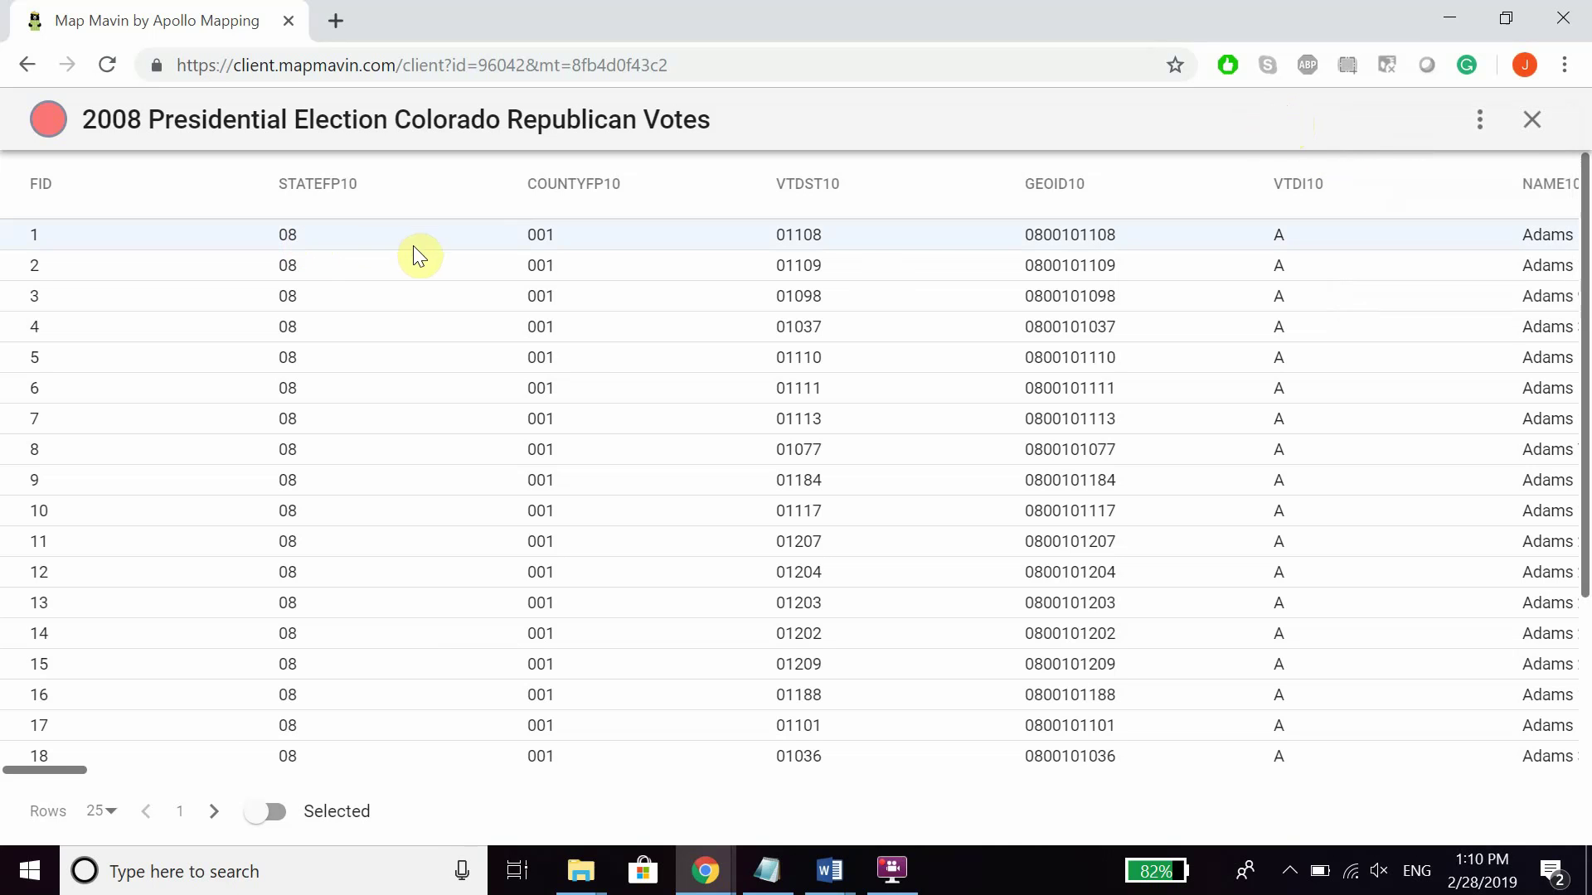
pyautogui.keyDown('shift'); pyautogui.click(433, 547); pyautogui.keyUp('shift')
pyautogui.keyDown('shift'); pyautogui.click(434, 547); pyautogui.keyUp('shift')
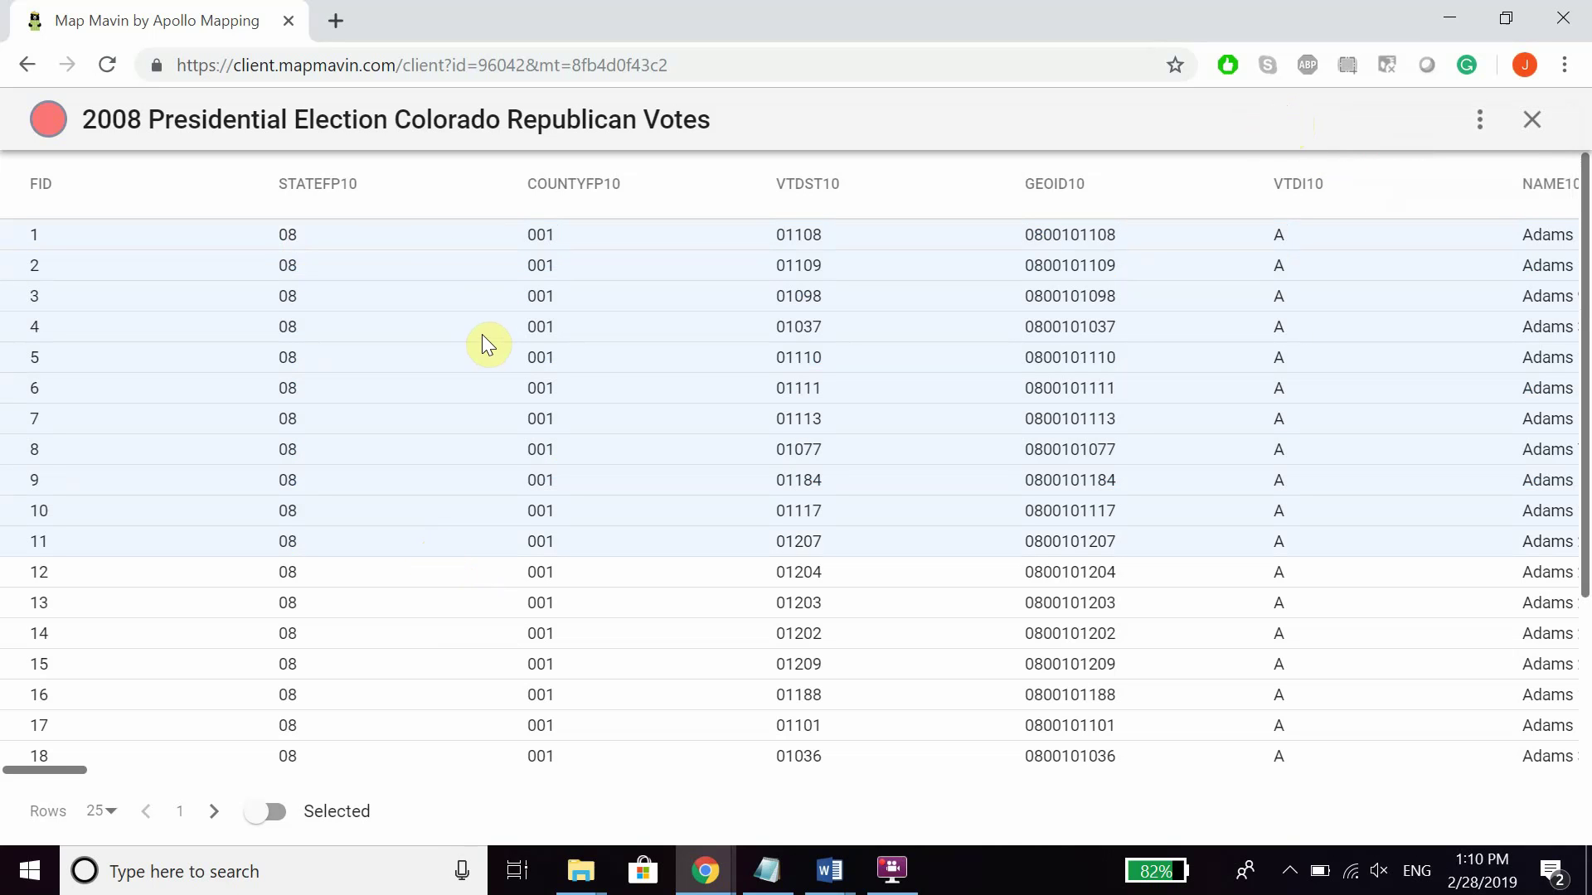
# Select only the individual rows with FID 3, 7, 10 and 13 and limit the table to selected records
pyautogui.click(470, 291)
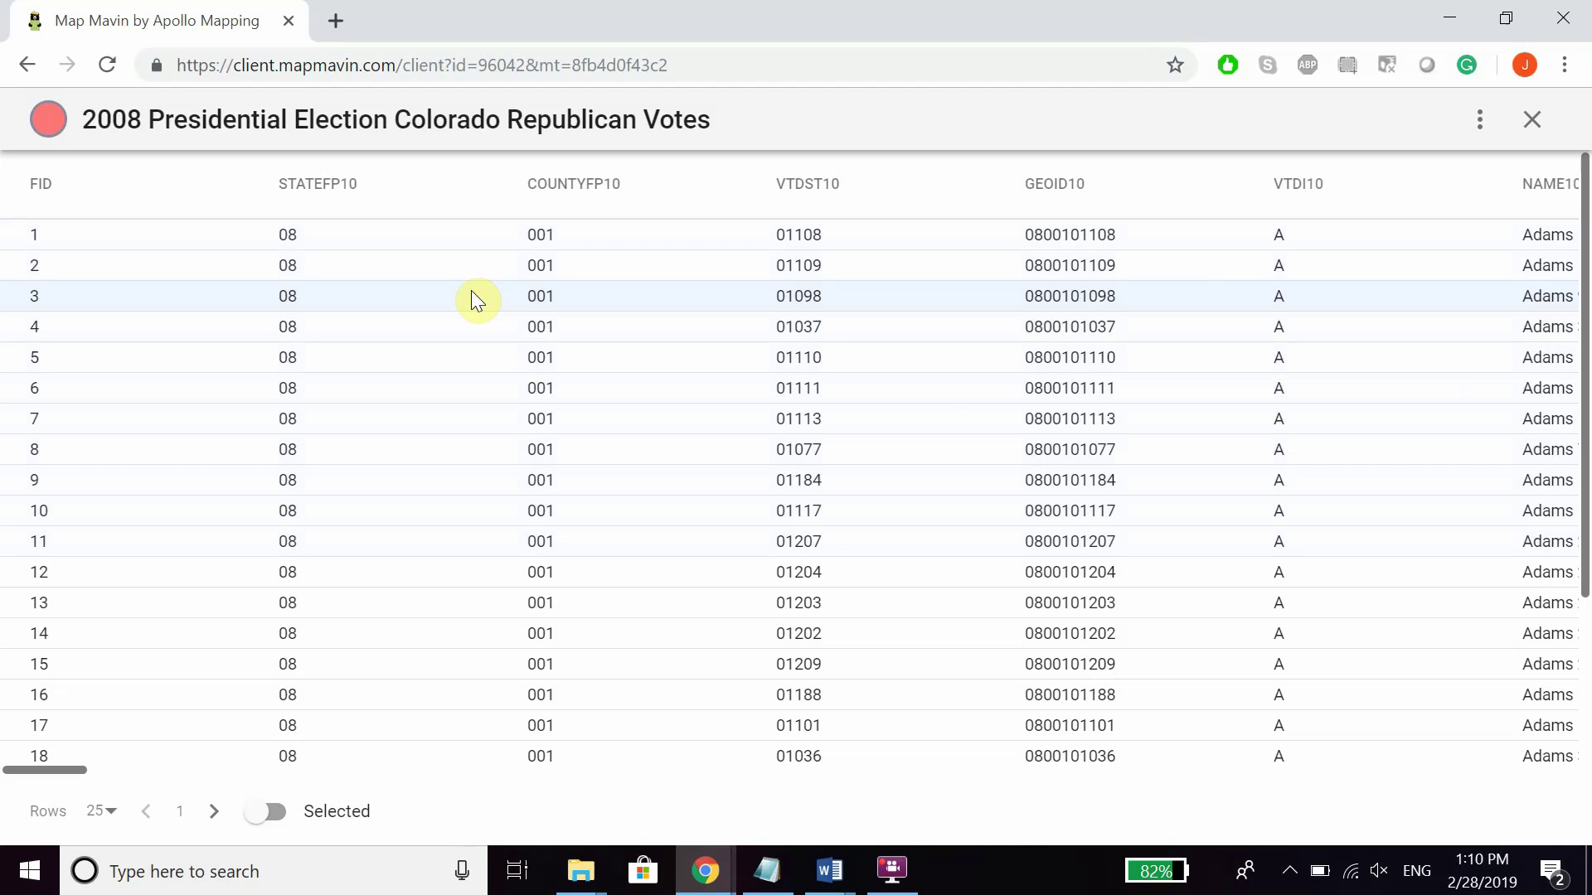
pyautogui.keyDown('ctrl'); pyautogui.click(484, 427); pyautogui.keyUp('ctrl')
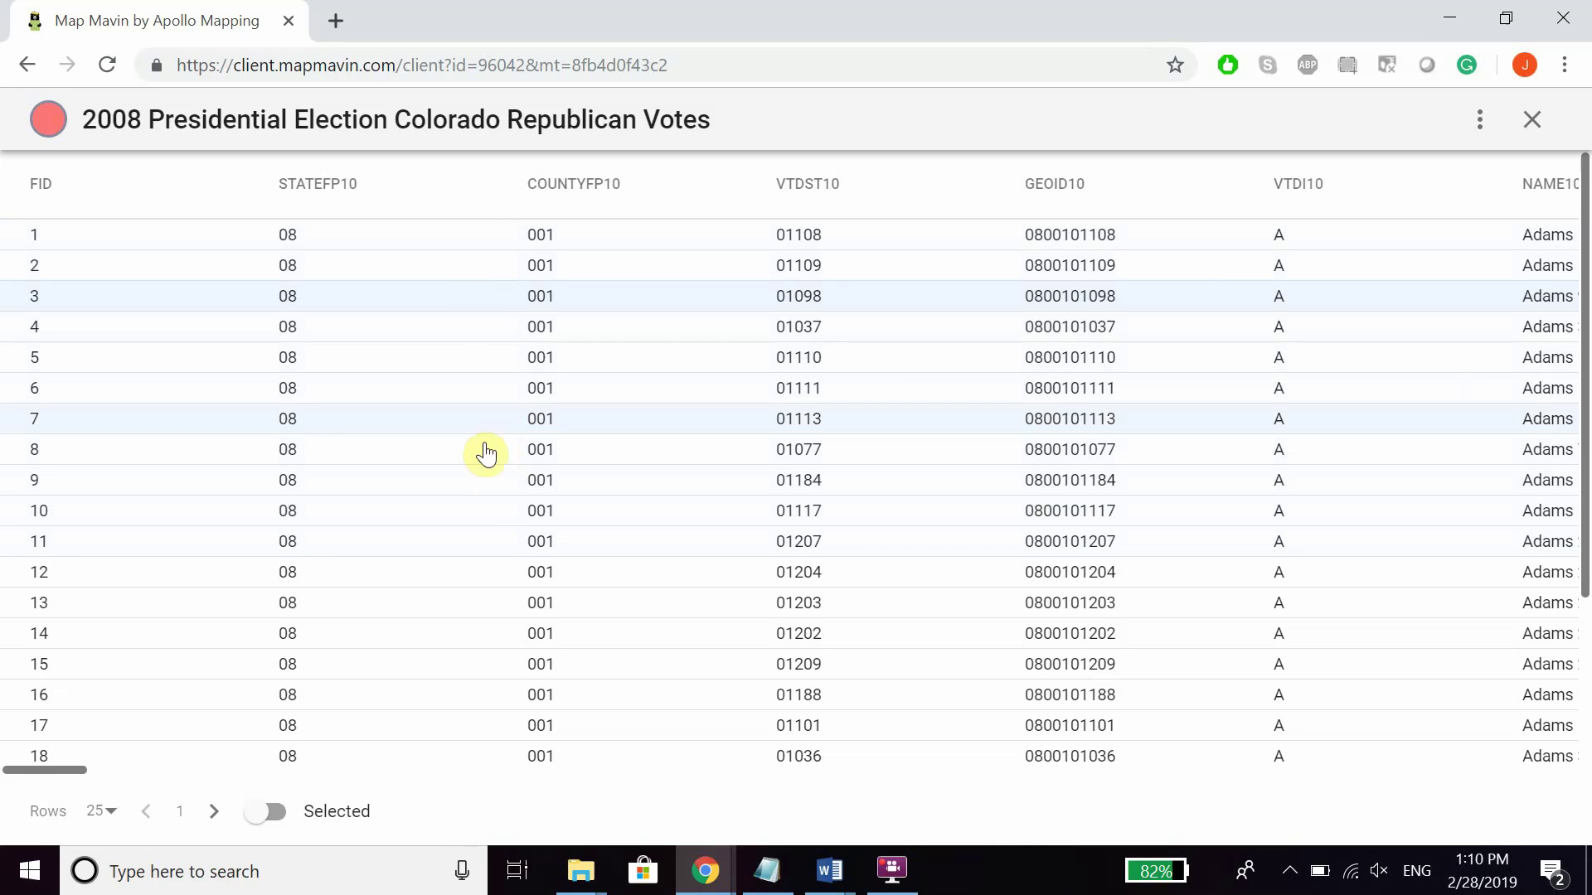
pyautogui.keyDown('ctrl'); pyautogui.click(492, 514); pyautogui.keyUp('ctrl')
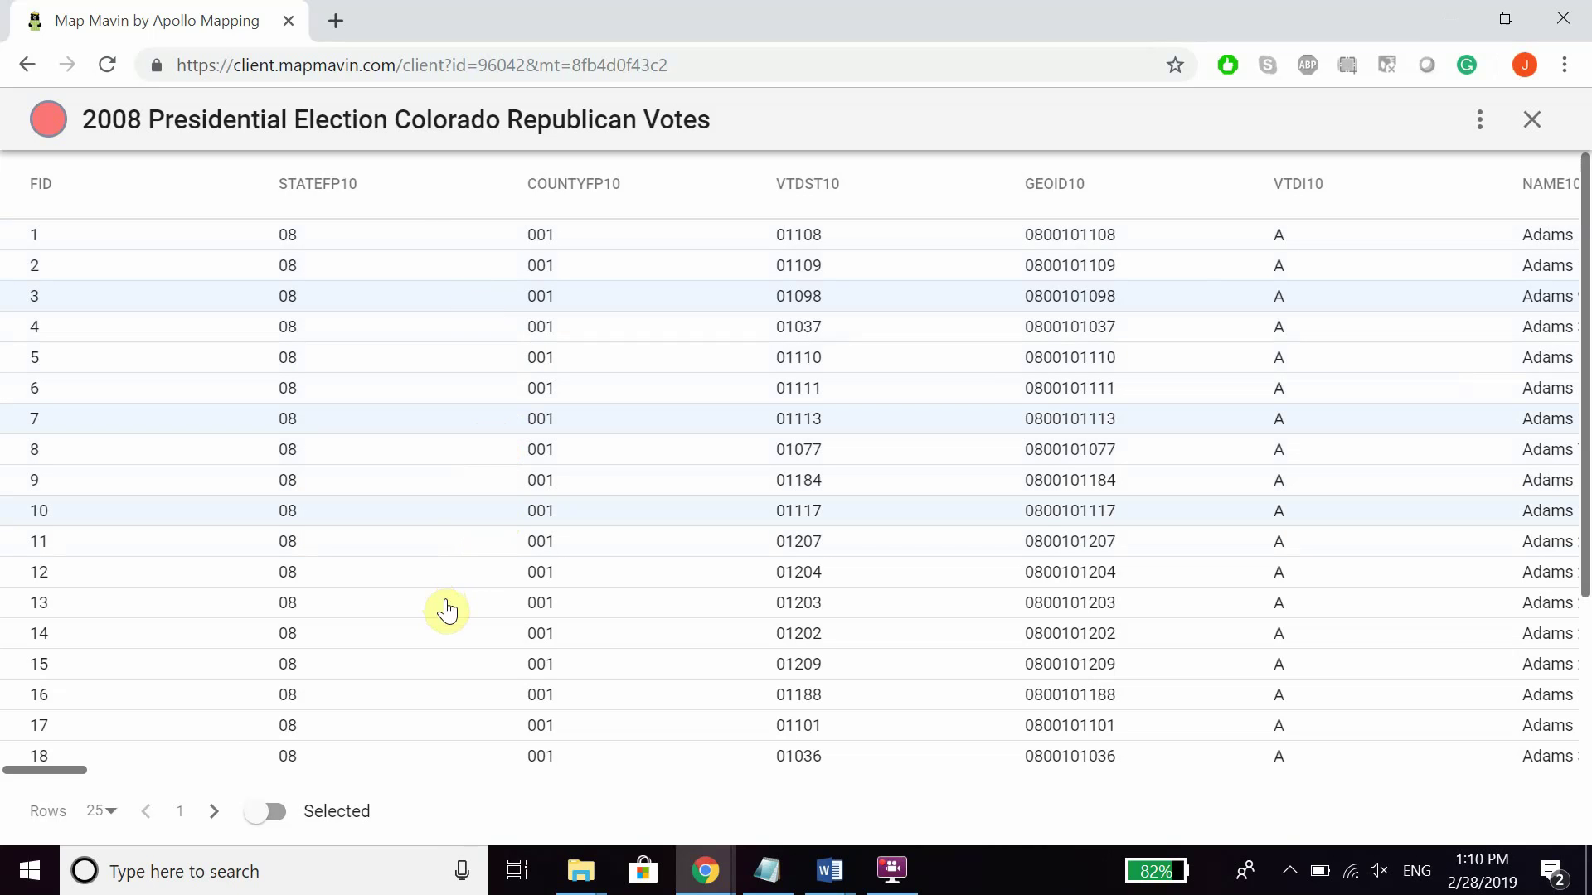
pyautogui.keyDown('ctrl'); pyautogui.click(448, 611); pyautogui.keyUp('ctrl')
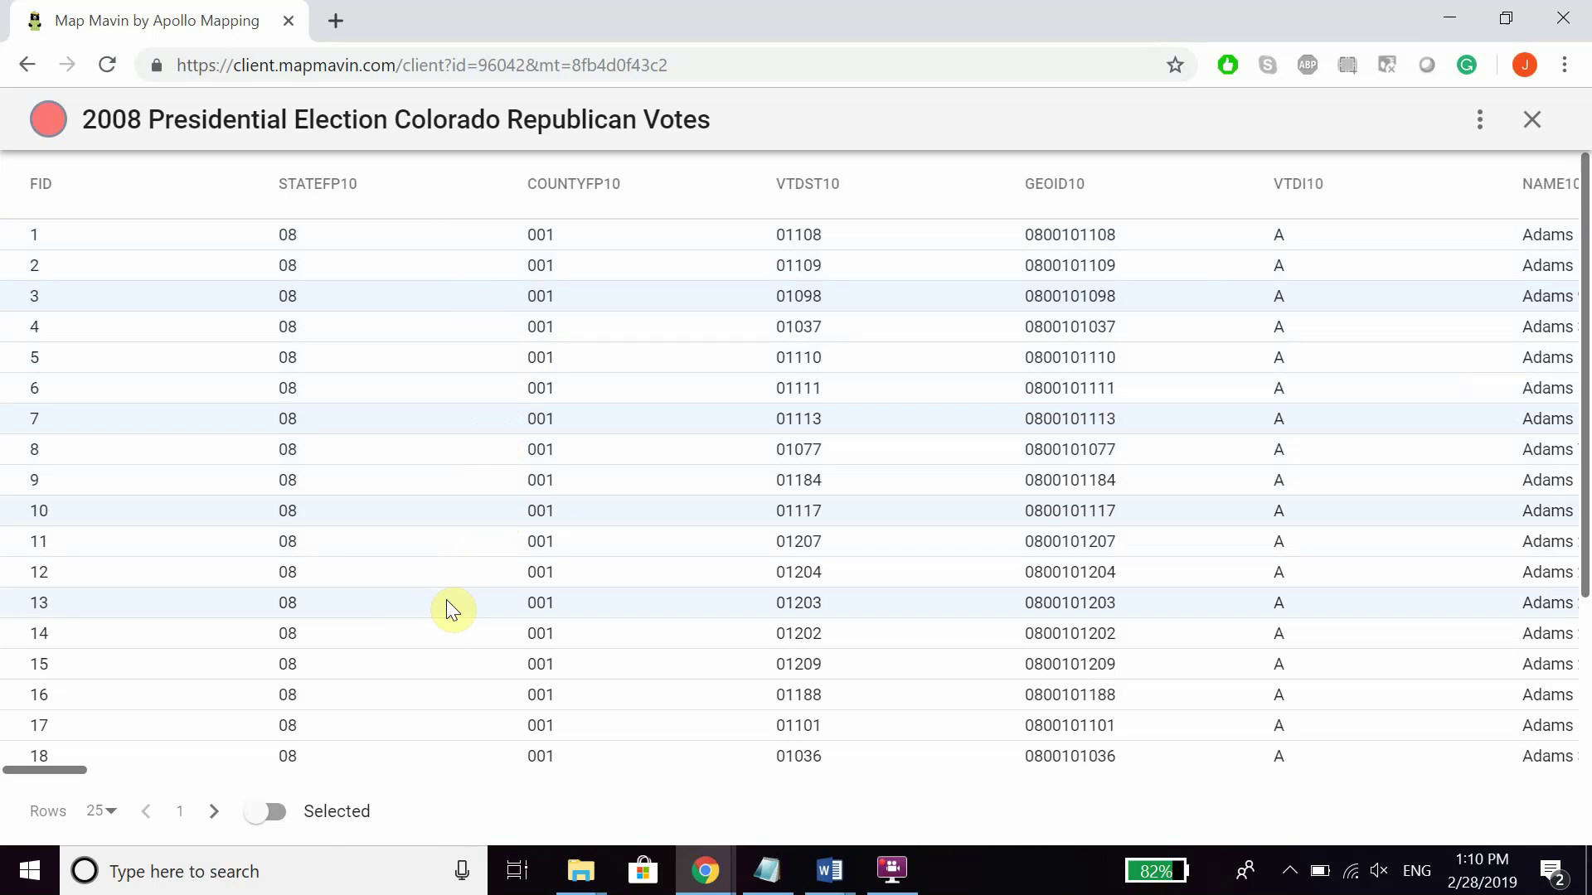
pyautogui.click(259, 814)
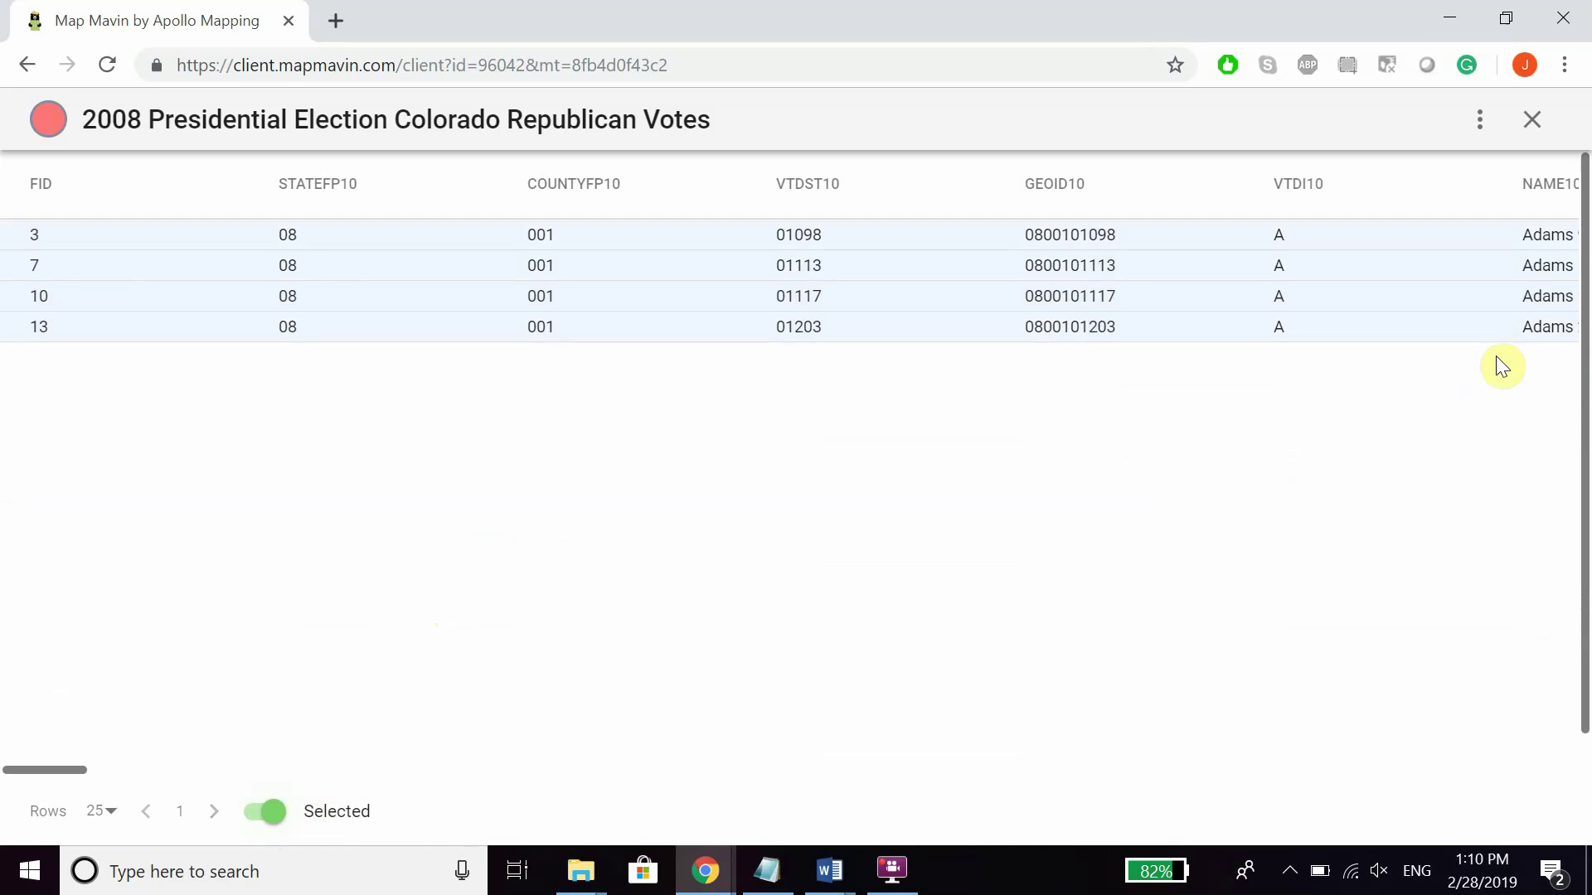
# Close the full-screen attribute table and clear the record selection from the map
pyautogui.click(1532, 119)
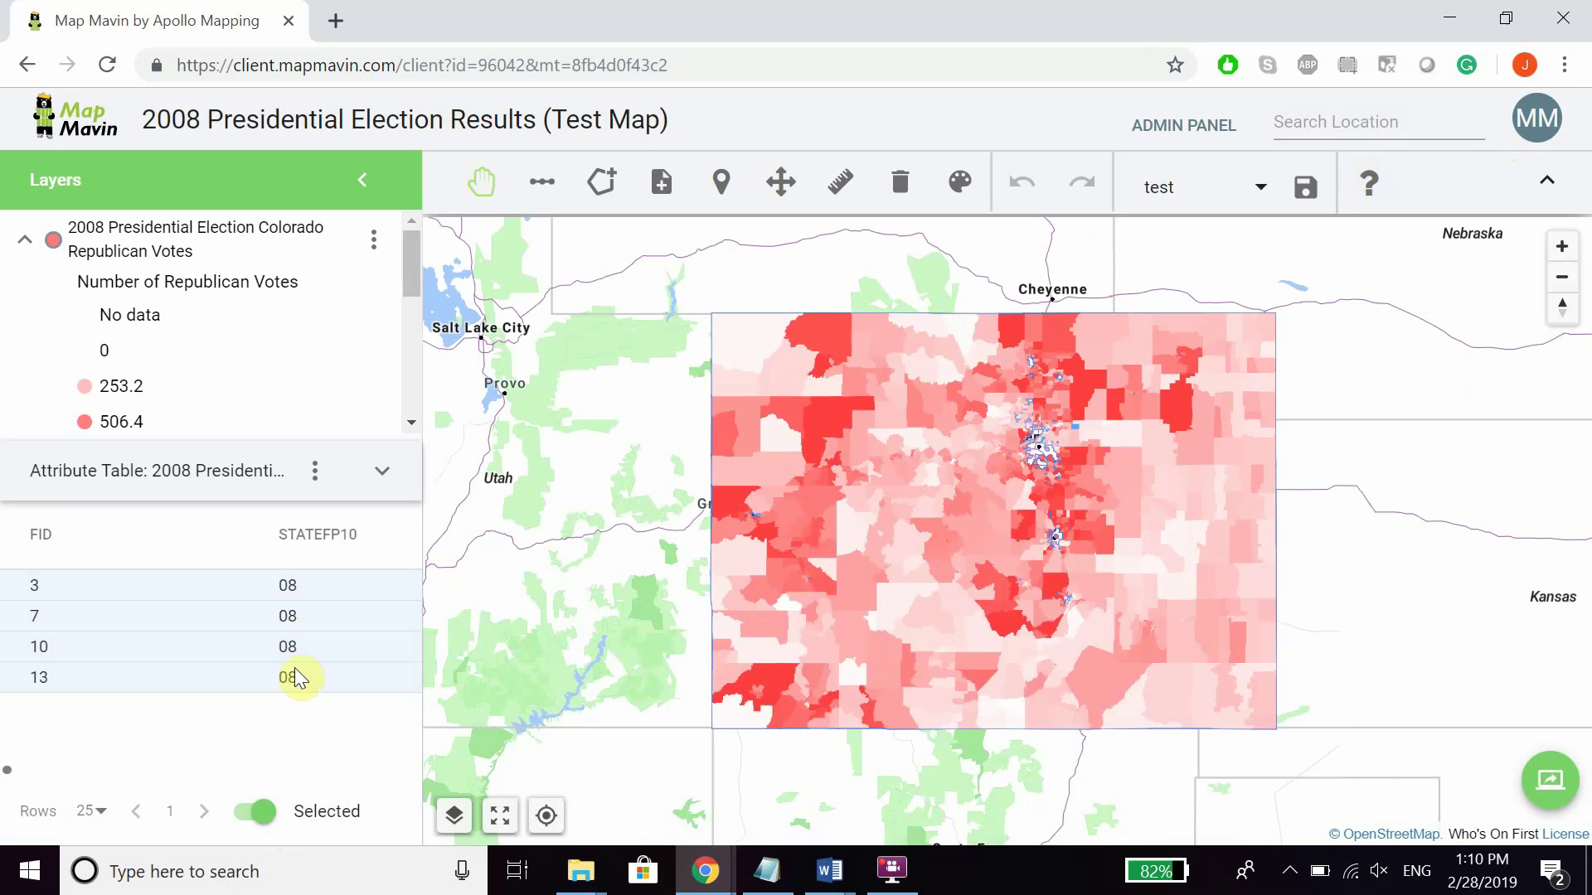
pyautogui.scroll(2, 1082, 452)
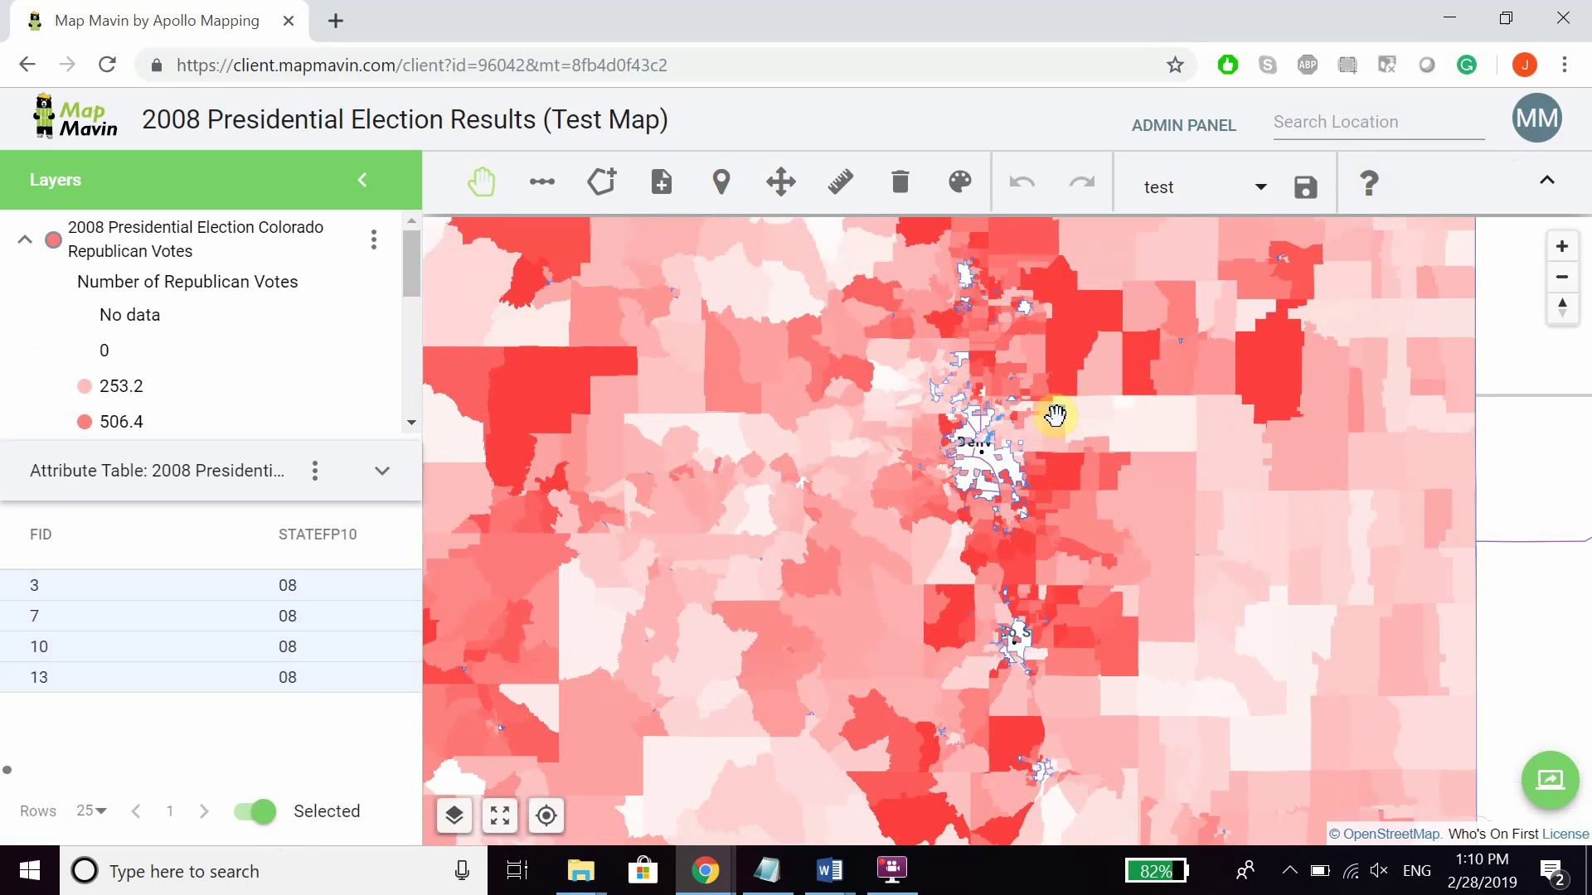
pyautogui.scroll(-2, 824, 604)
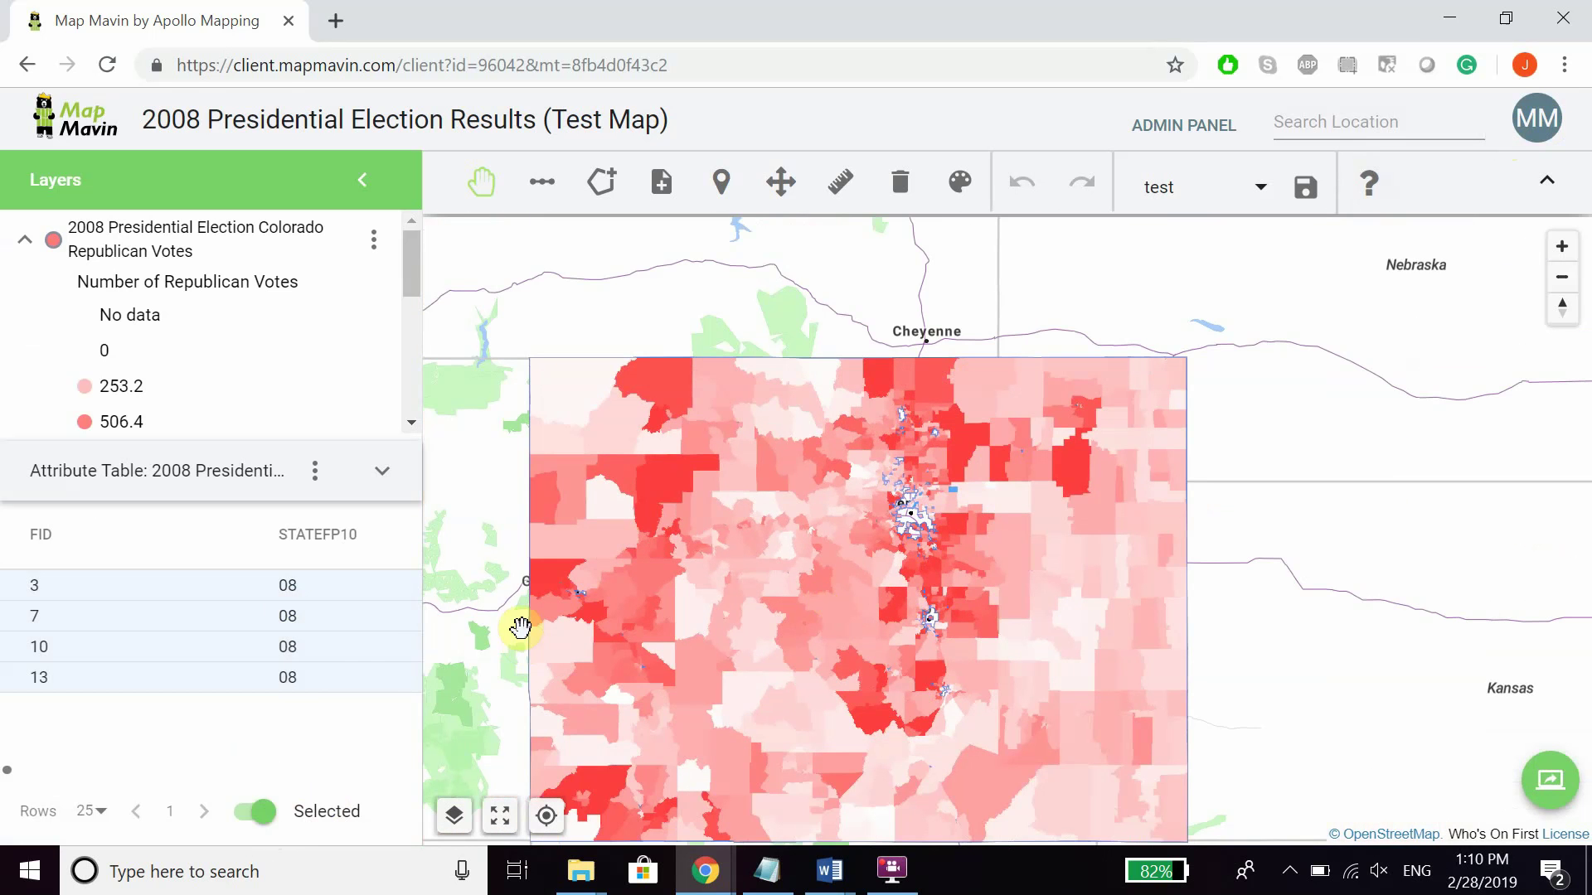
pyautogui.click(557, 427)
pyautogui.click(1165, 539)
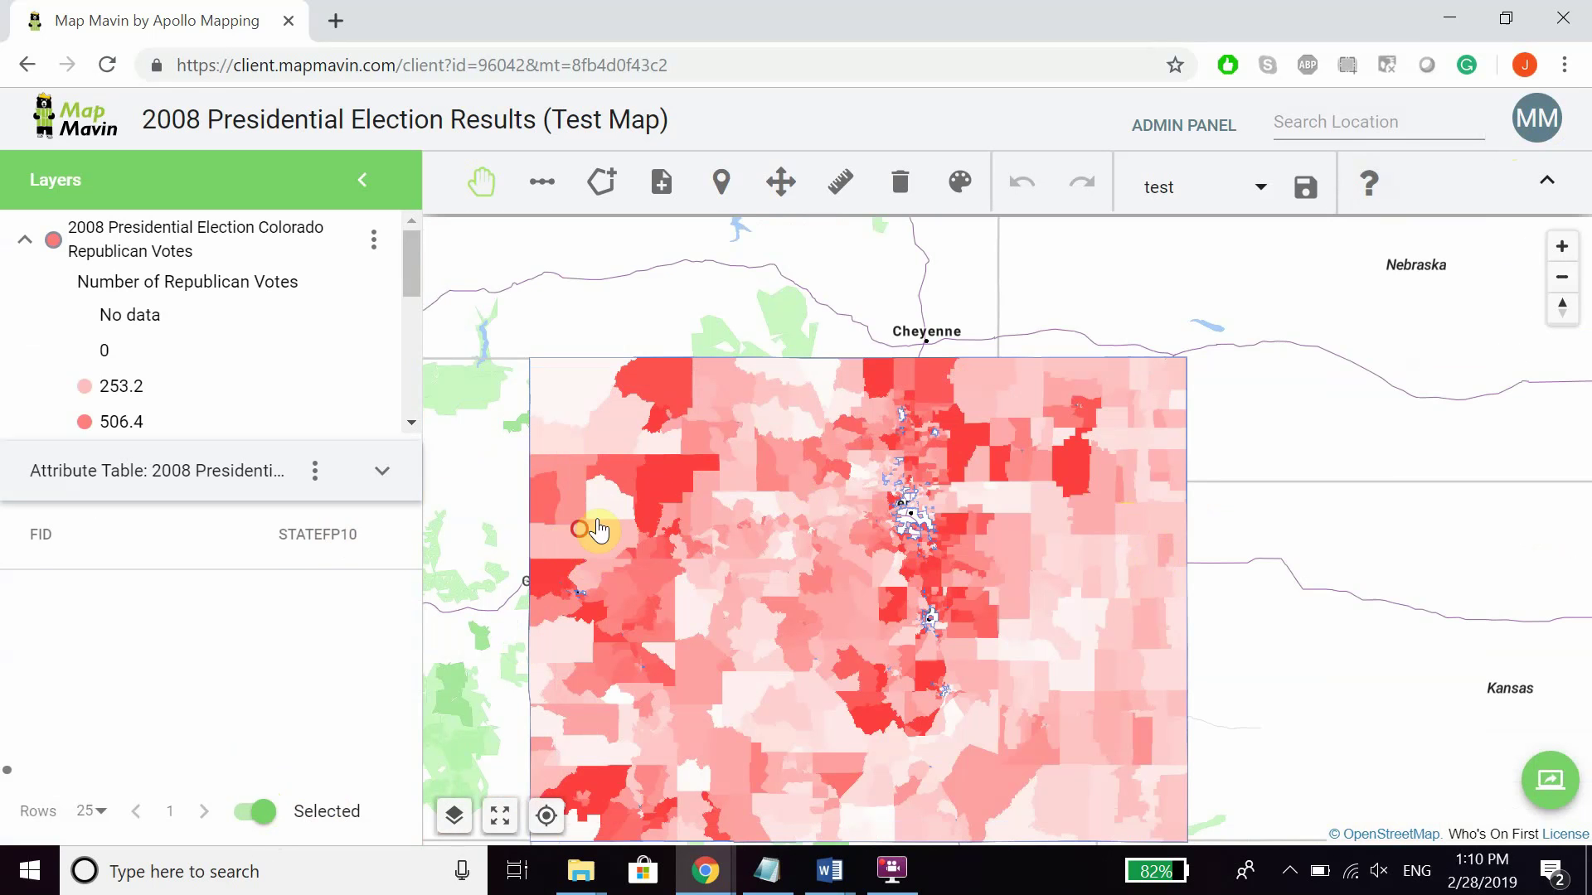
pyautogui.moveTo(597, 531); pyautogui.dragTo(657, 487)
# Open the attribute table search for the Republican Votes layer and choose PRES08__R as the column to search
pyautogui.click(315, 470)
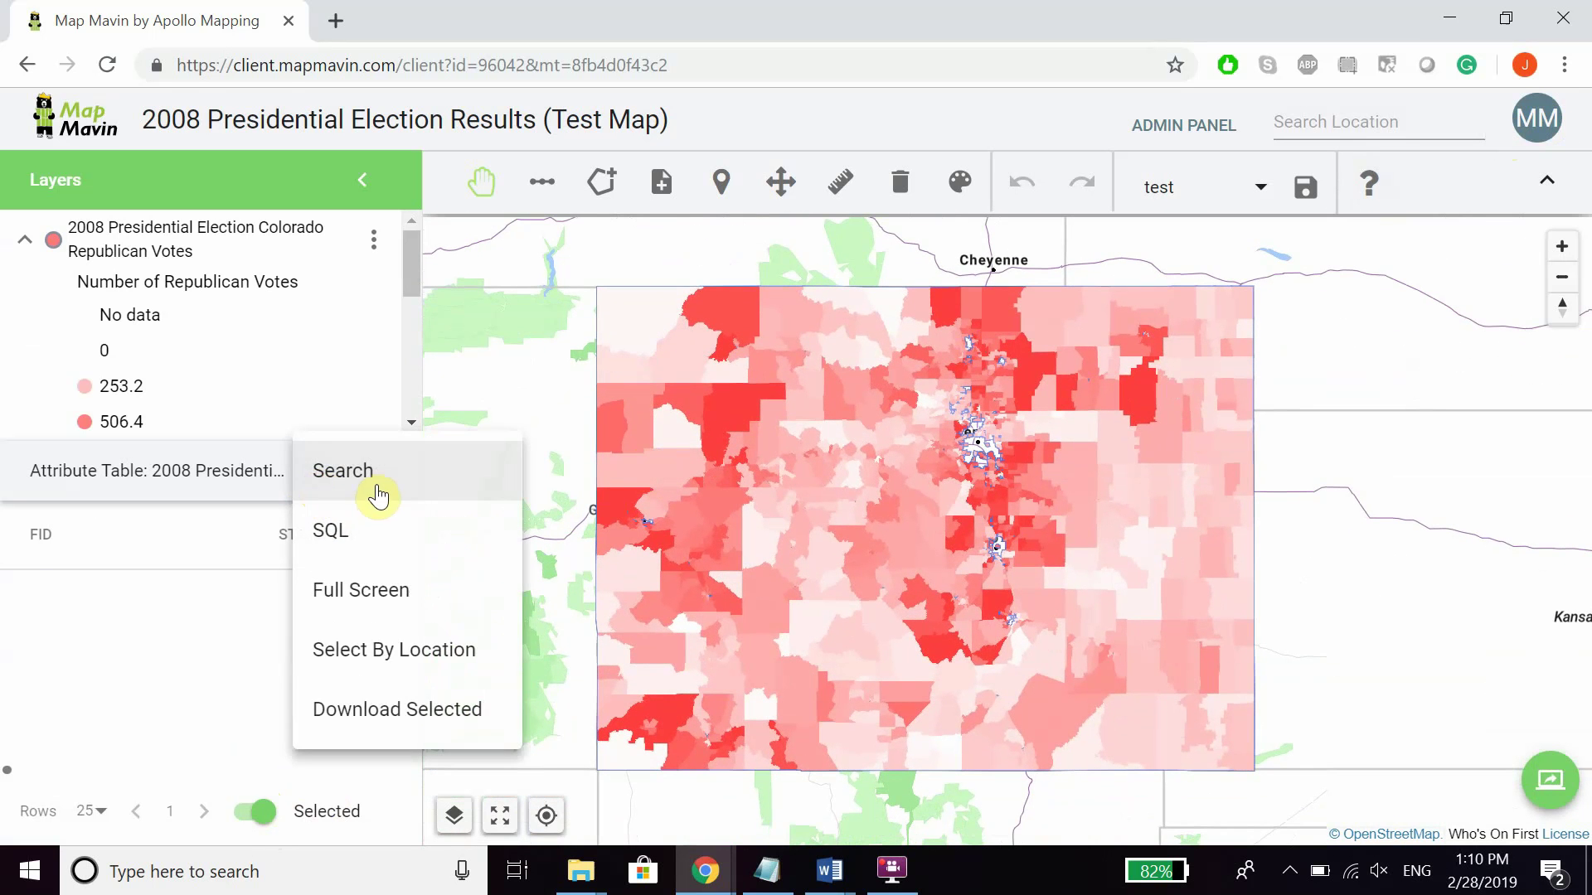
pyautogui.click(377, 496)
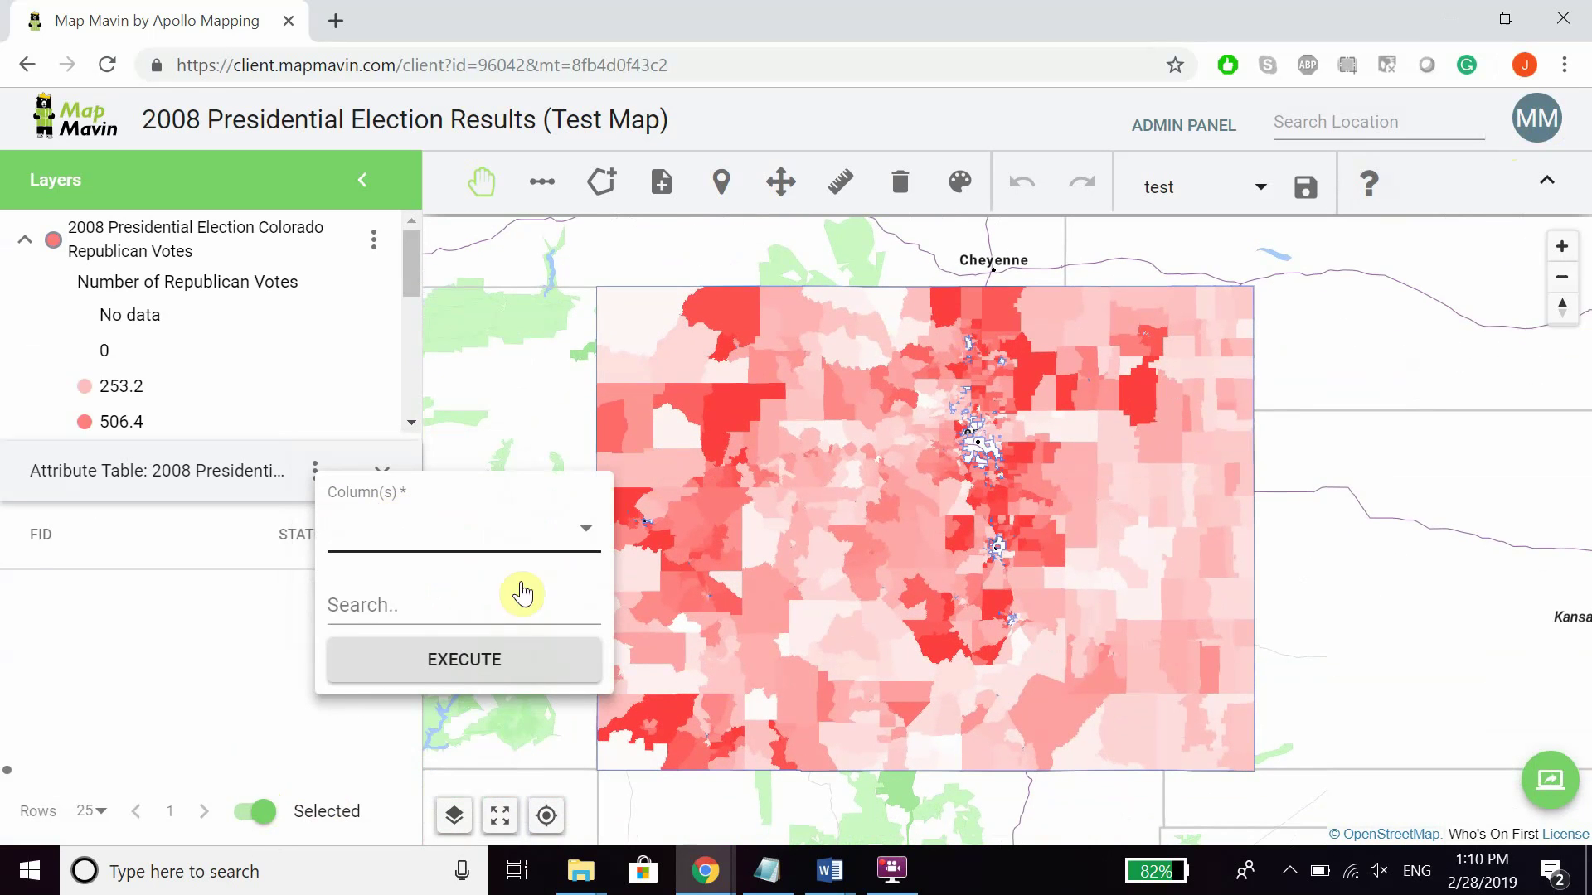
pyautogui.click(457, 540)
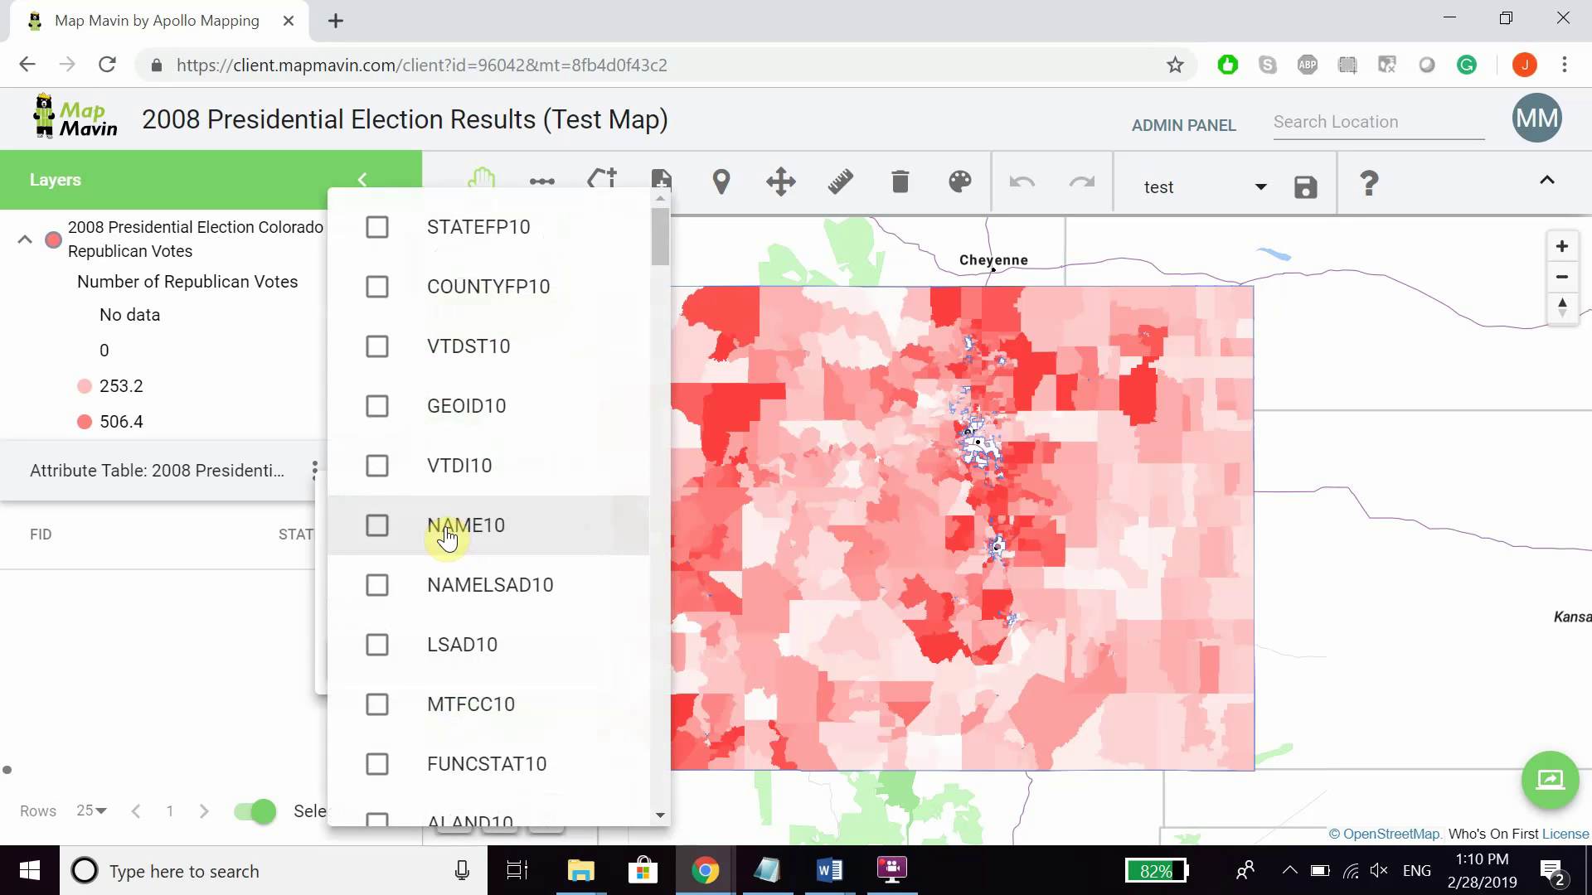
pyautogui.scroll(-12, 477, 535)
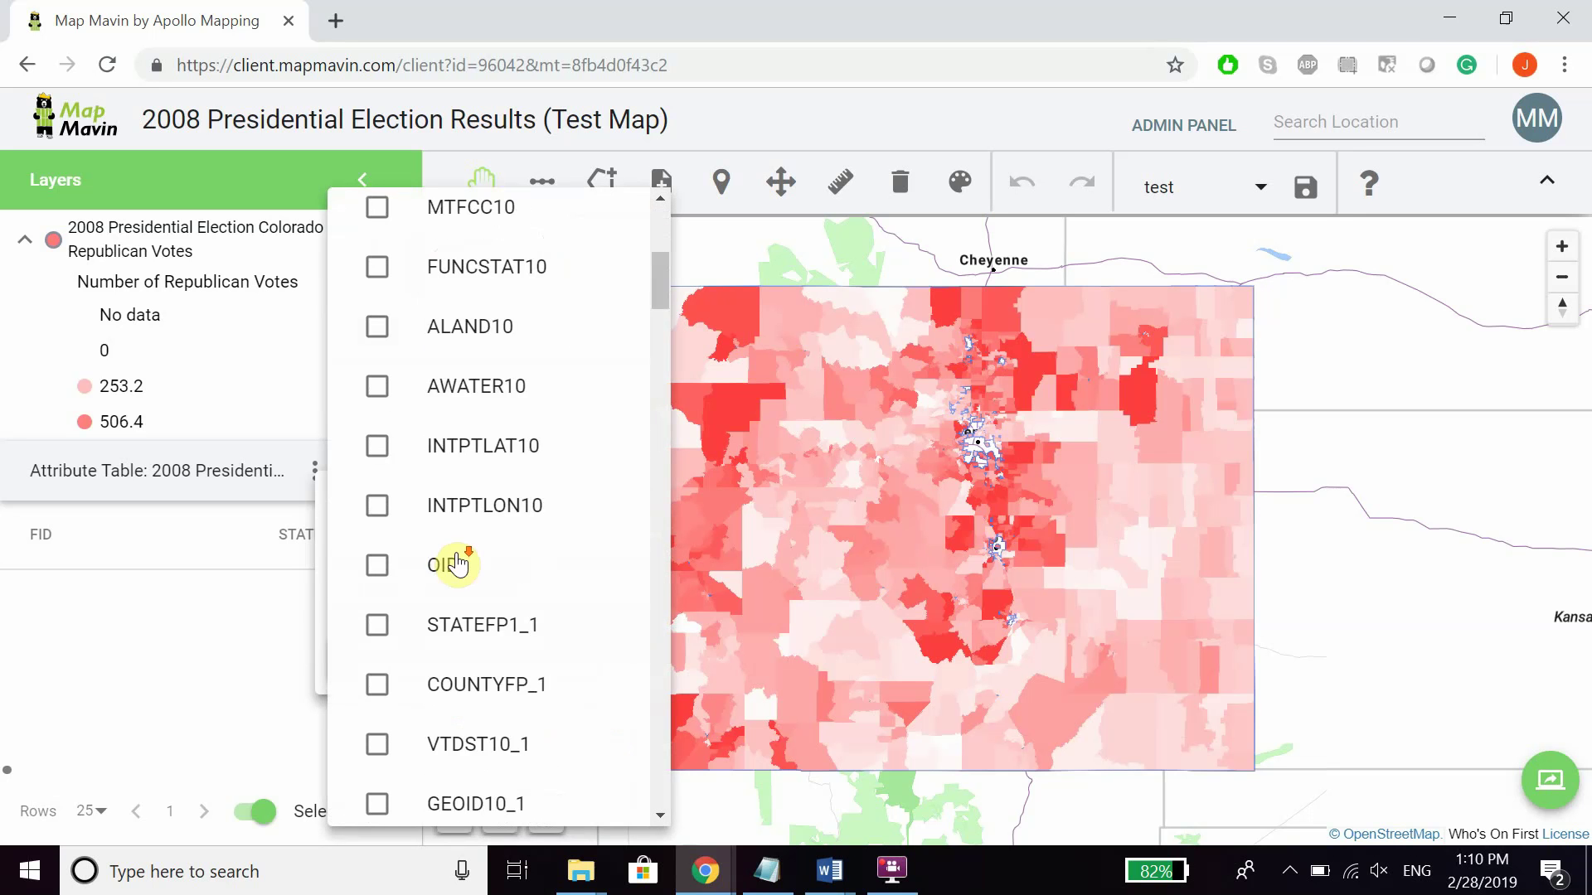
pyautogui.scroll(-12, 454, 566)
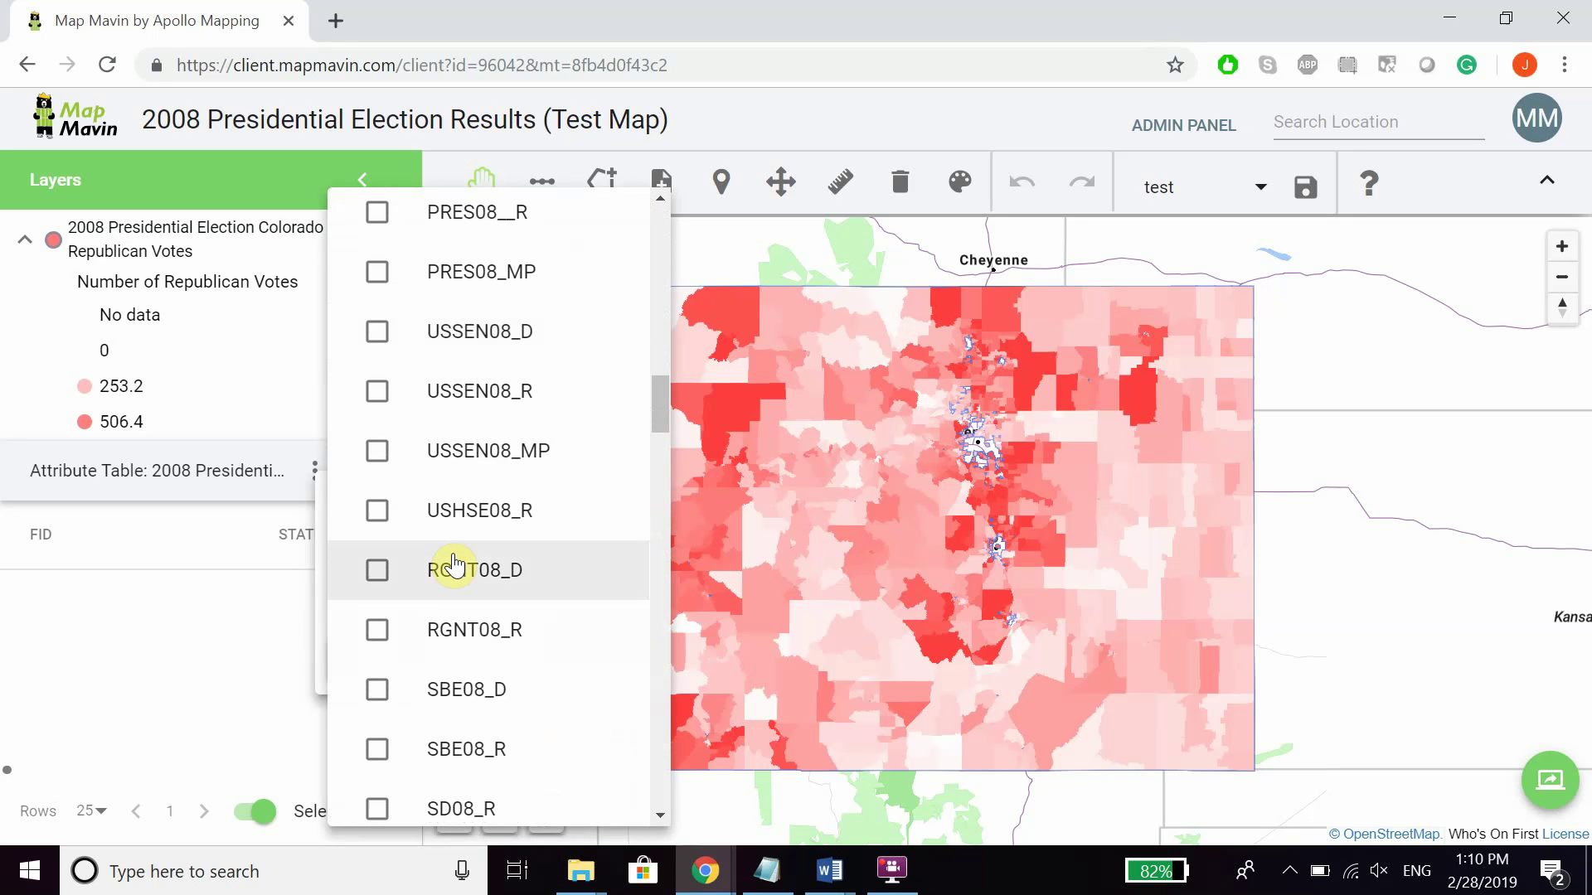
pyautogui.scroll(-20, 470, 586)
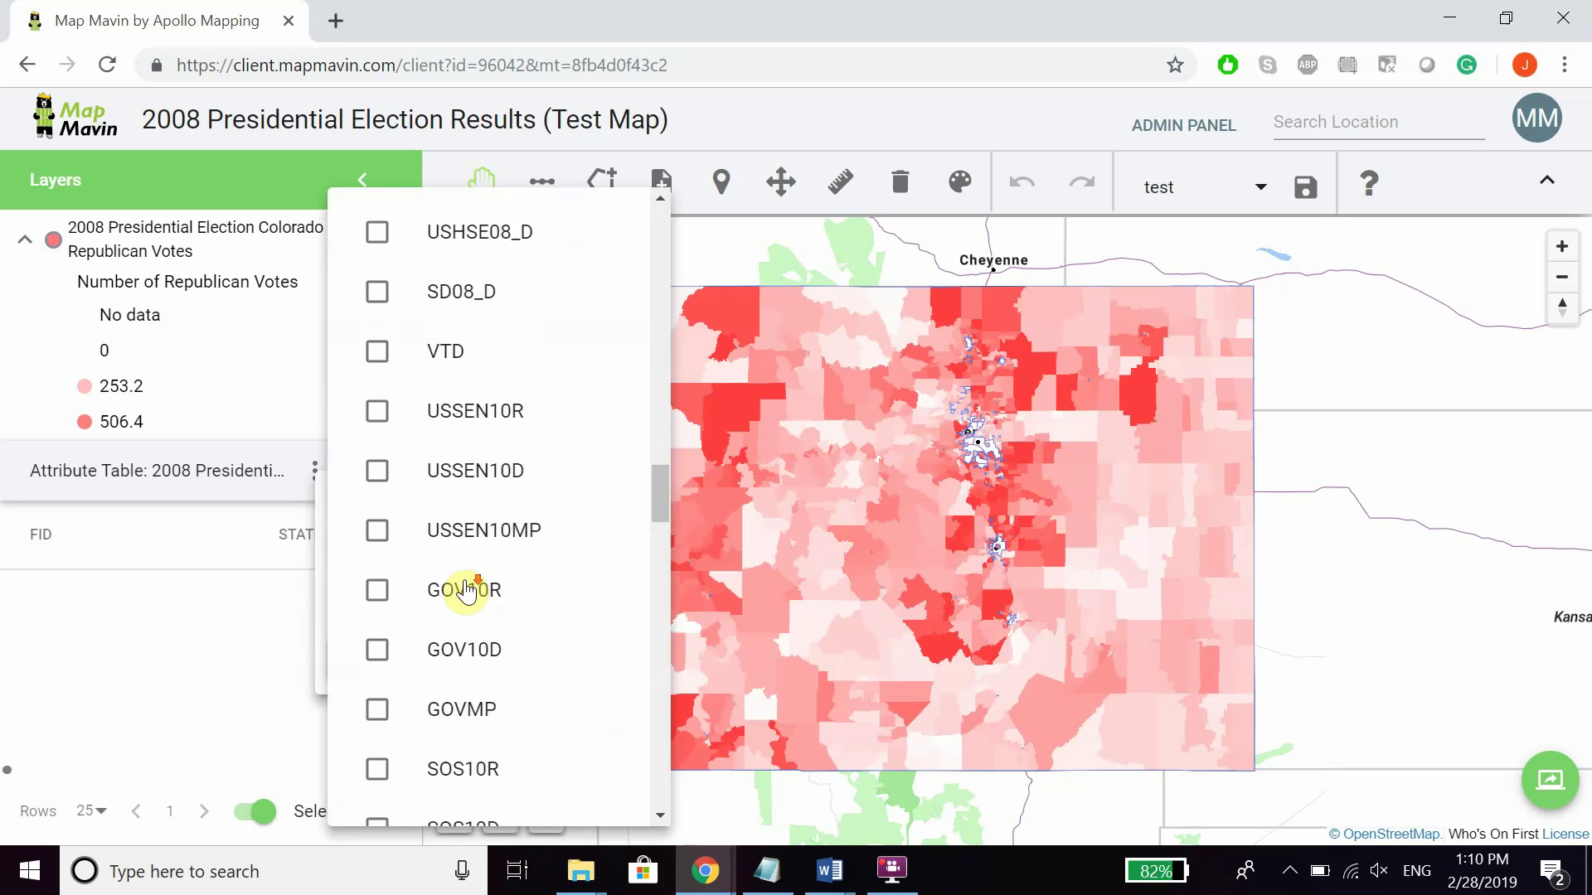
pyautogui.scroll(20, 465, 592)
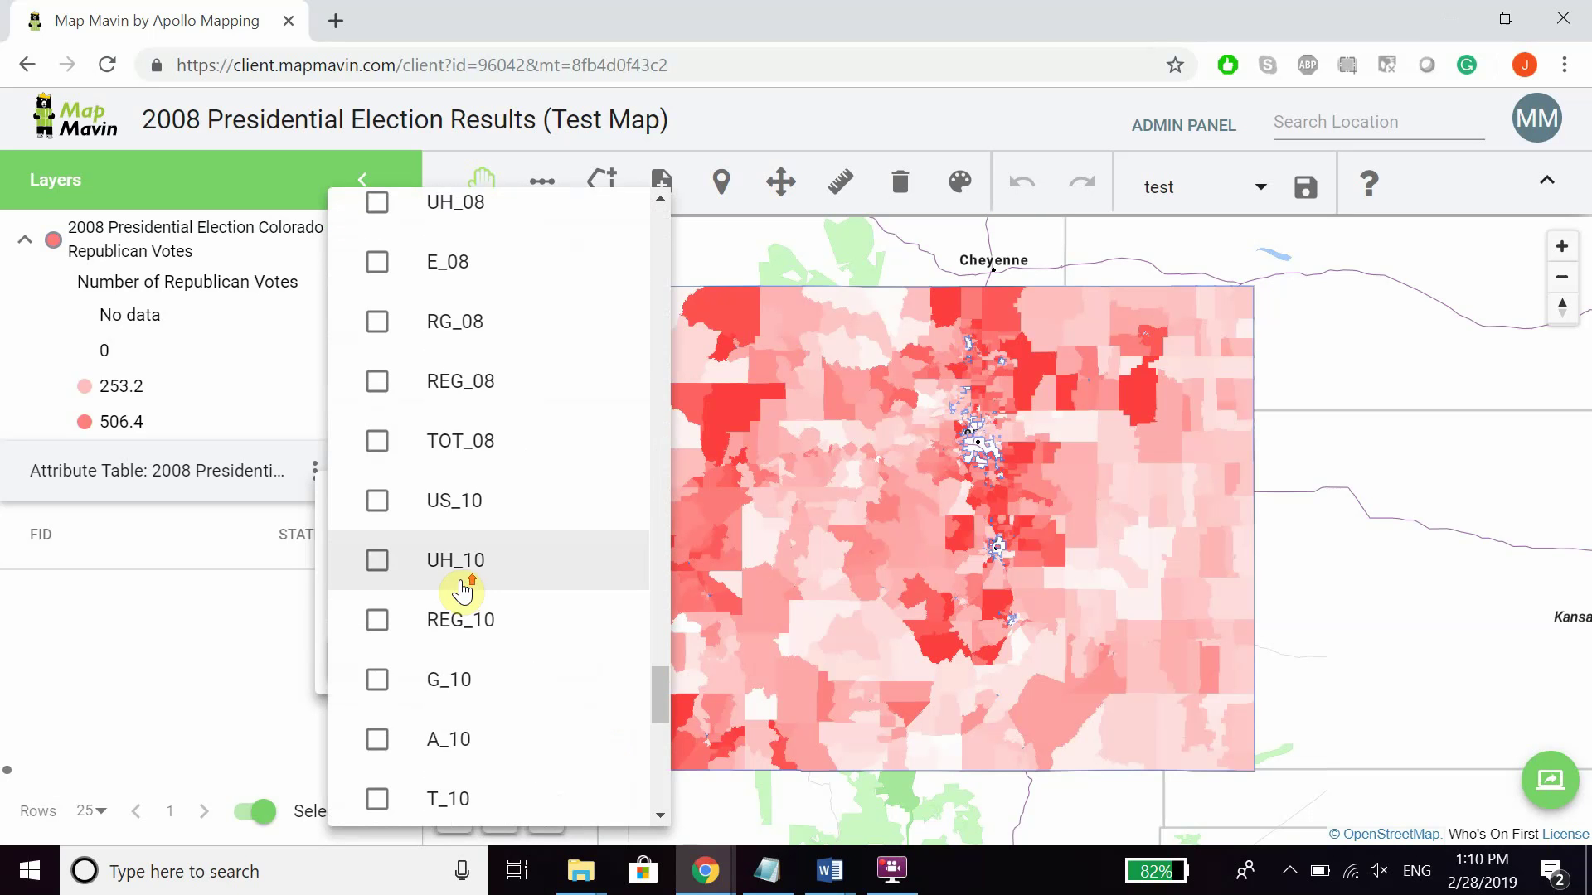
pyautogui.scroll(6, 433, 617)
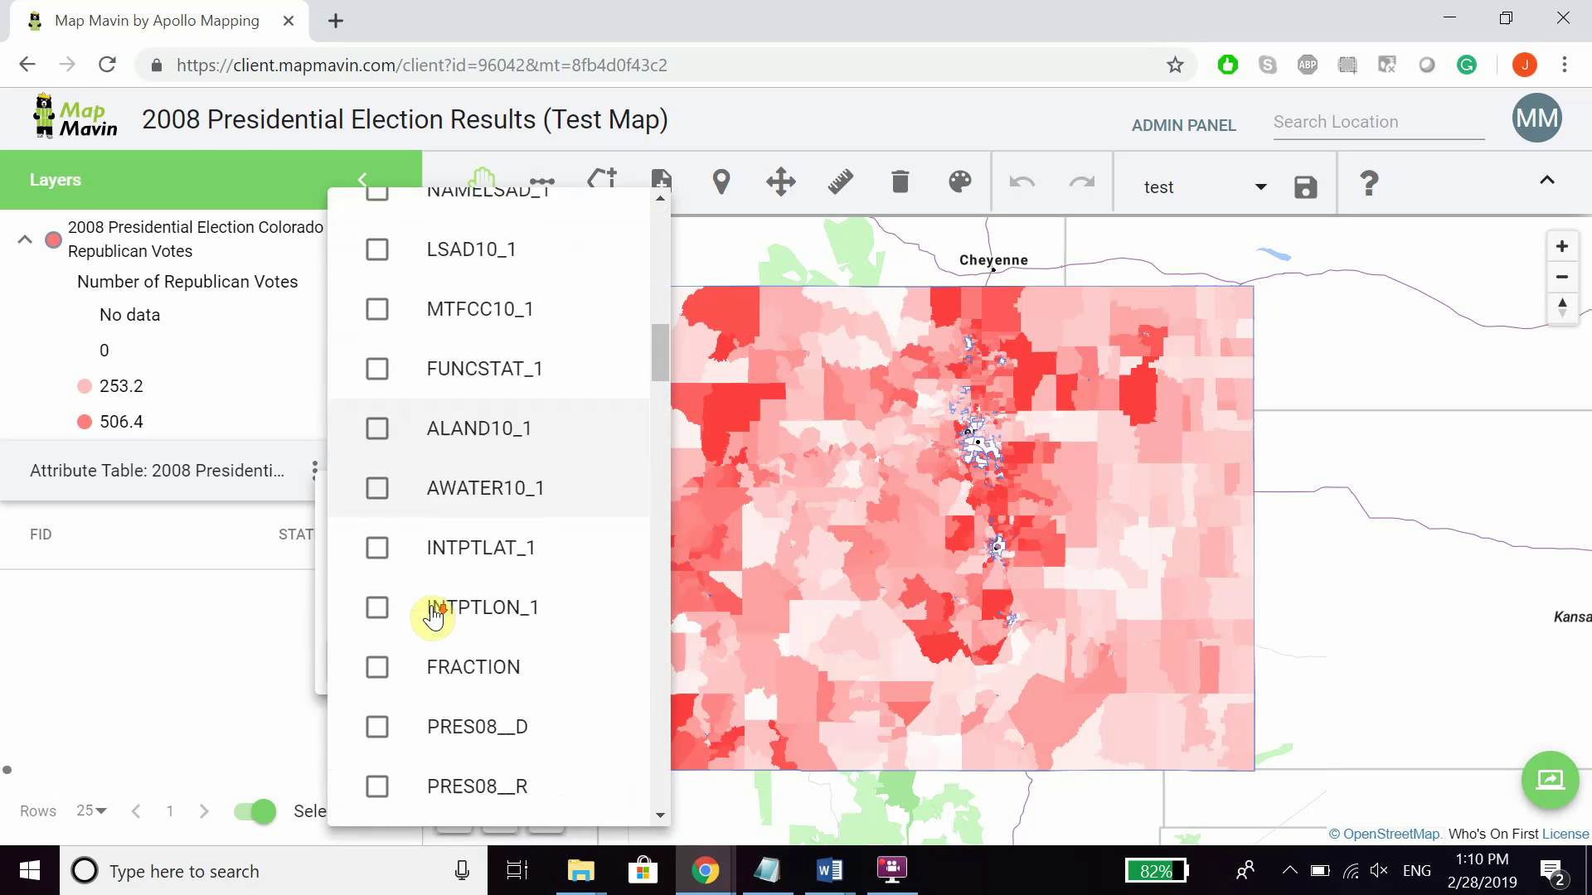
pyautogui.scroll(-1, 431, 618)
pyautogui.scroll(-2, 497, 717)
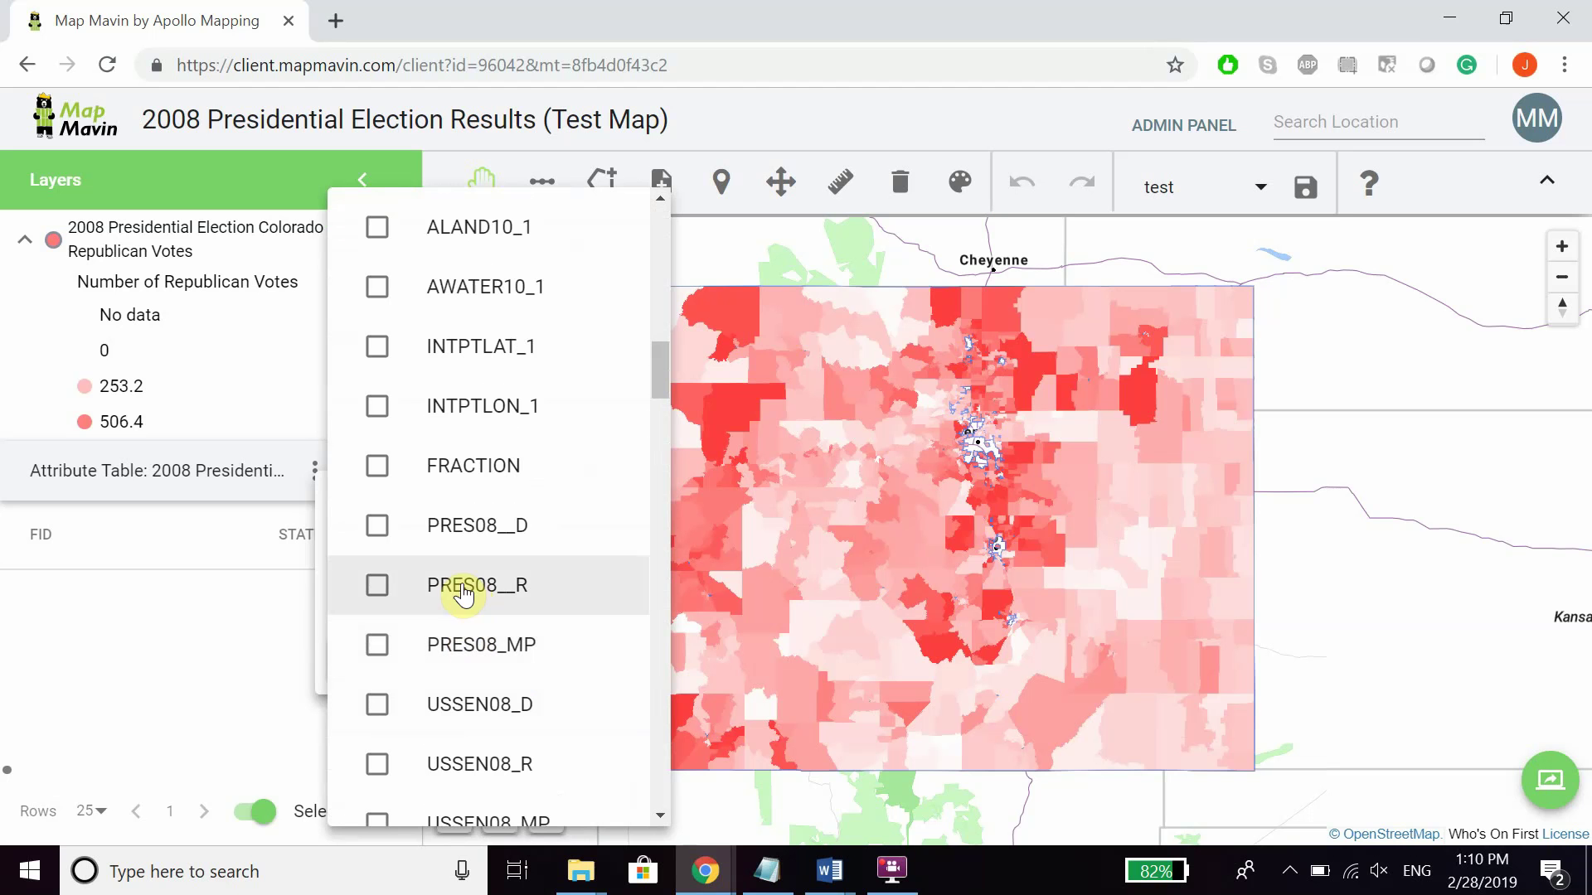
pyautogui.click(462, 590)
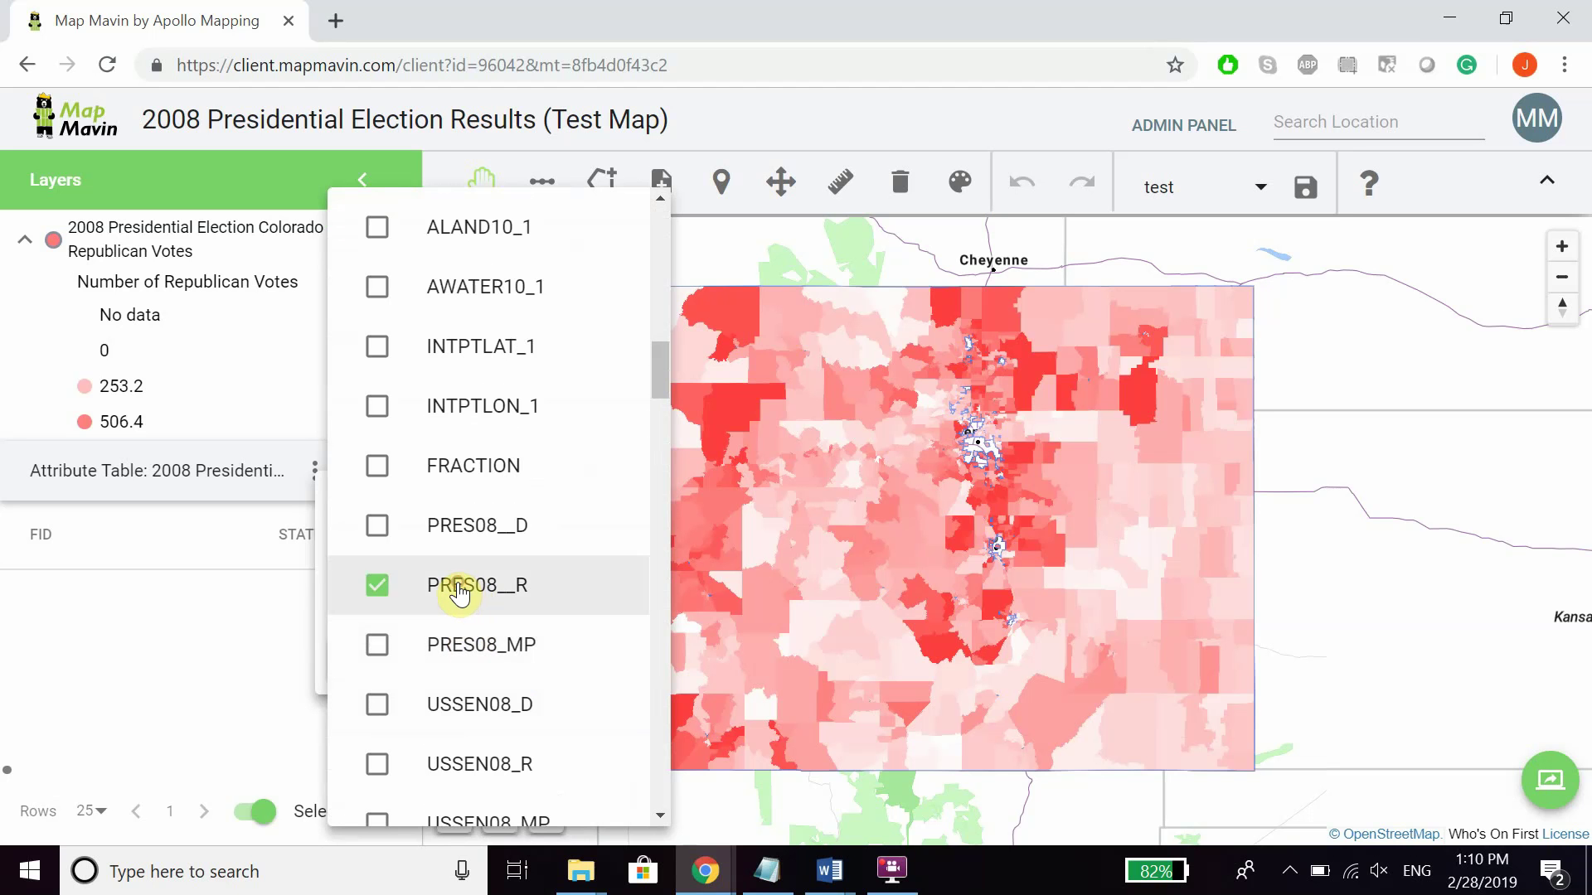
pyautogui.click(225, 557)
# Enter 1500 as the search value for the chosen column and execute the search
pyautogui.click(397, 611)
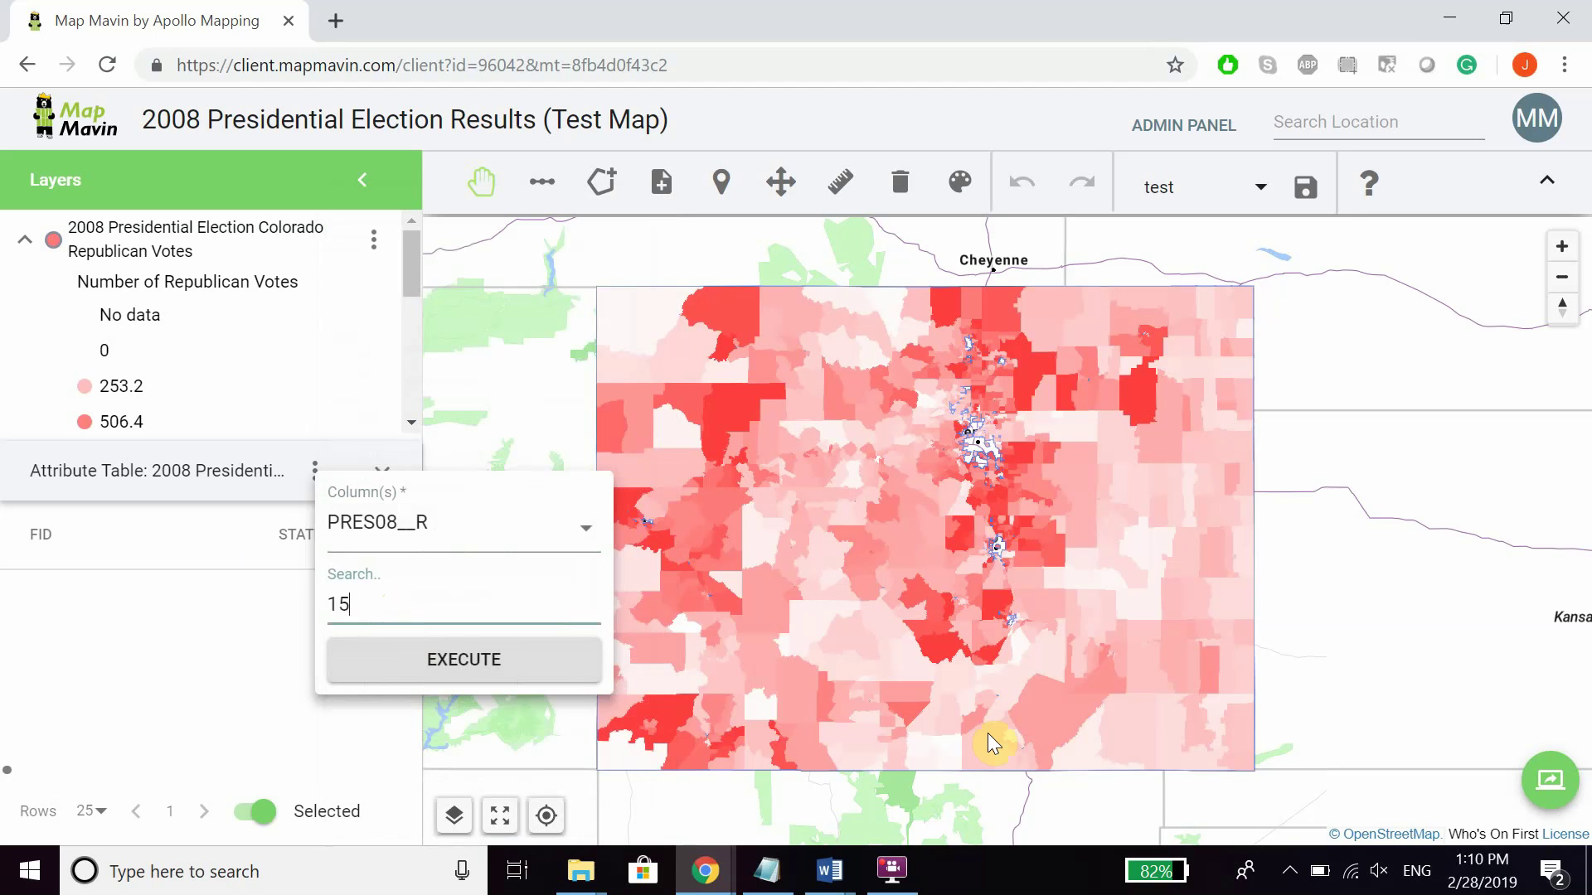
pyautogui.write('15000')
pyautogui.press('BackSpace')
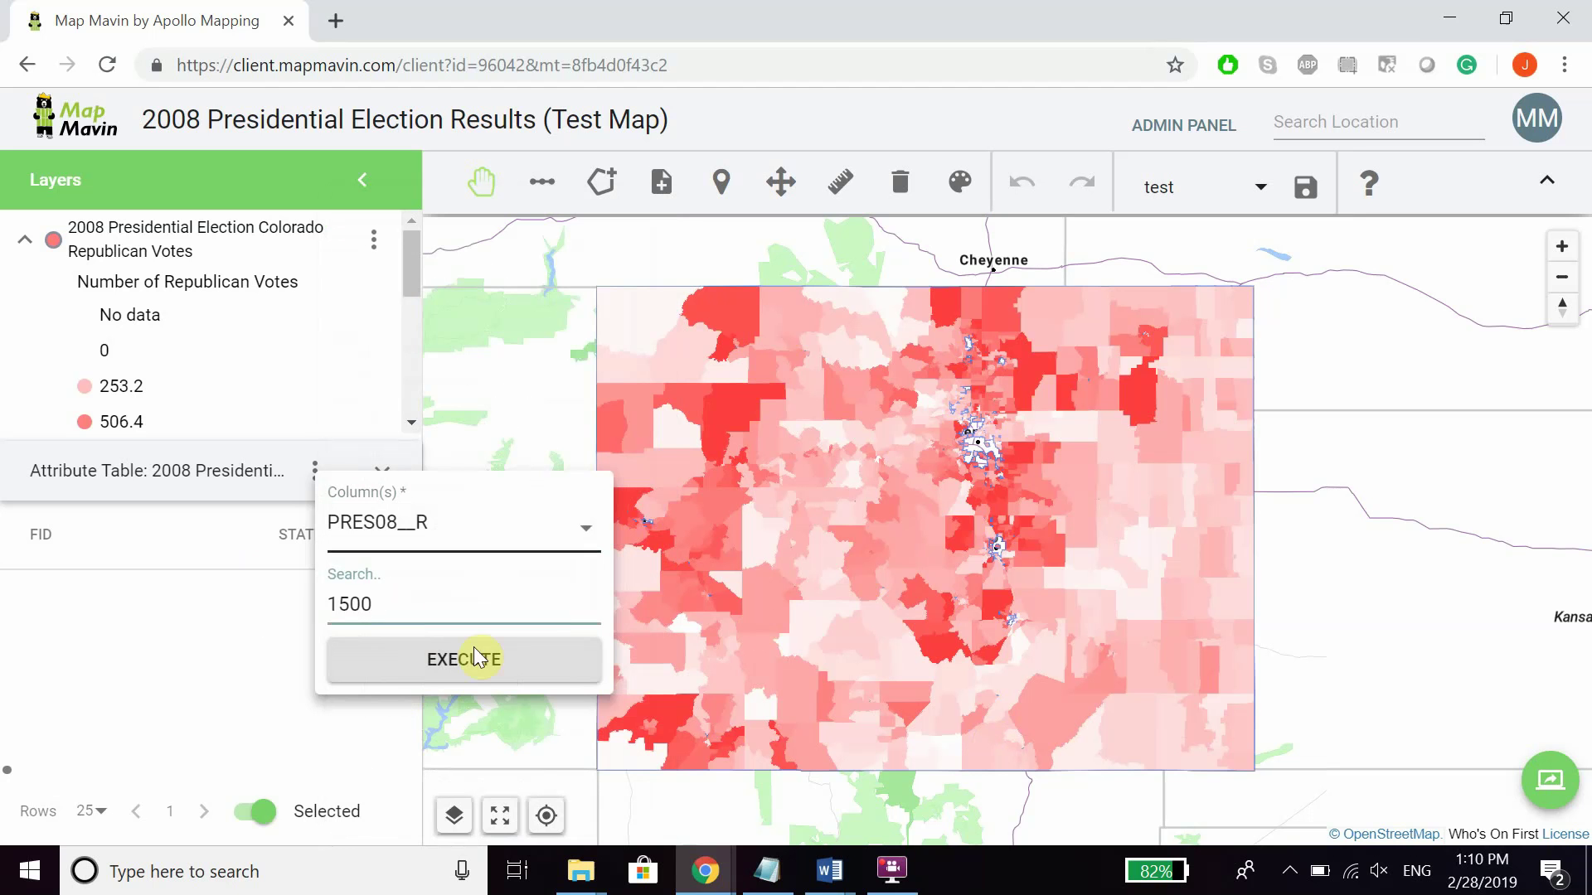
pyautogui.click(468, 659)
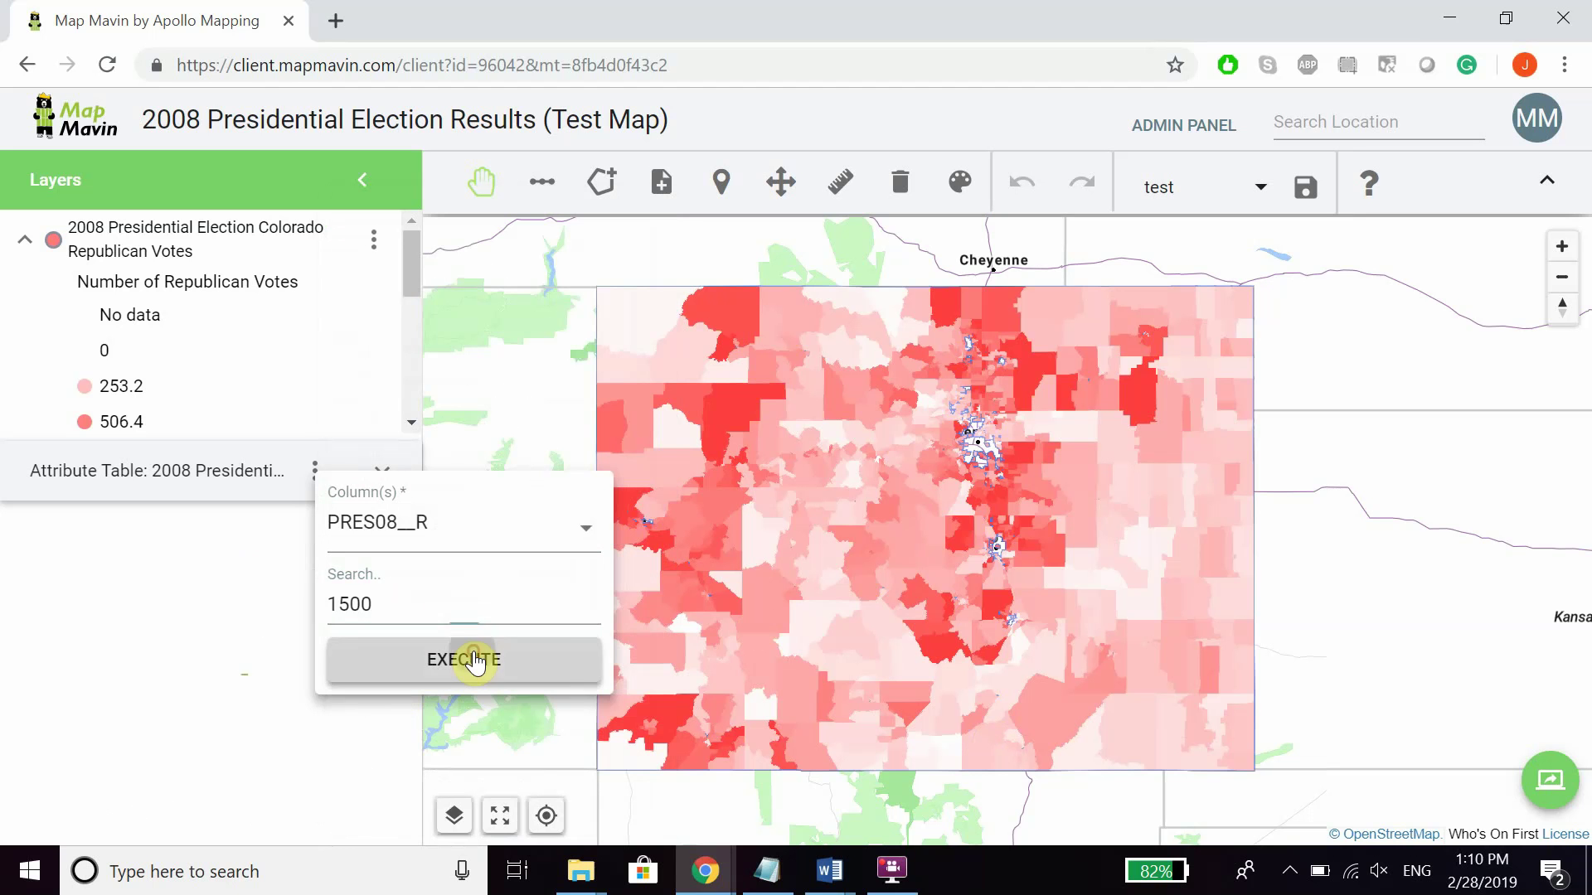
# Close the attribute search, open the table's SQL query dialog and compare the query in the Manual SQL Editor and SQL Wizard
pyautogui.click(171, 632)
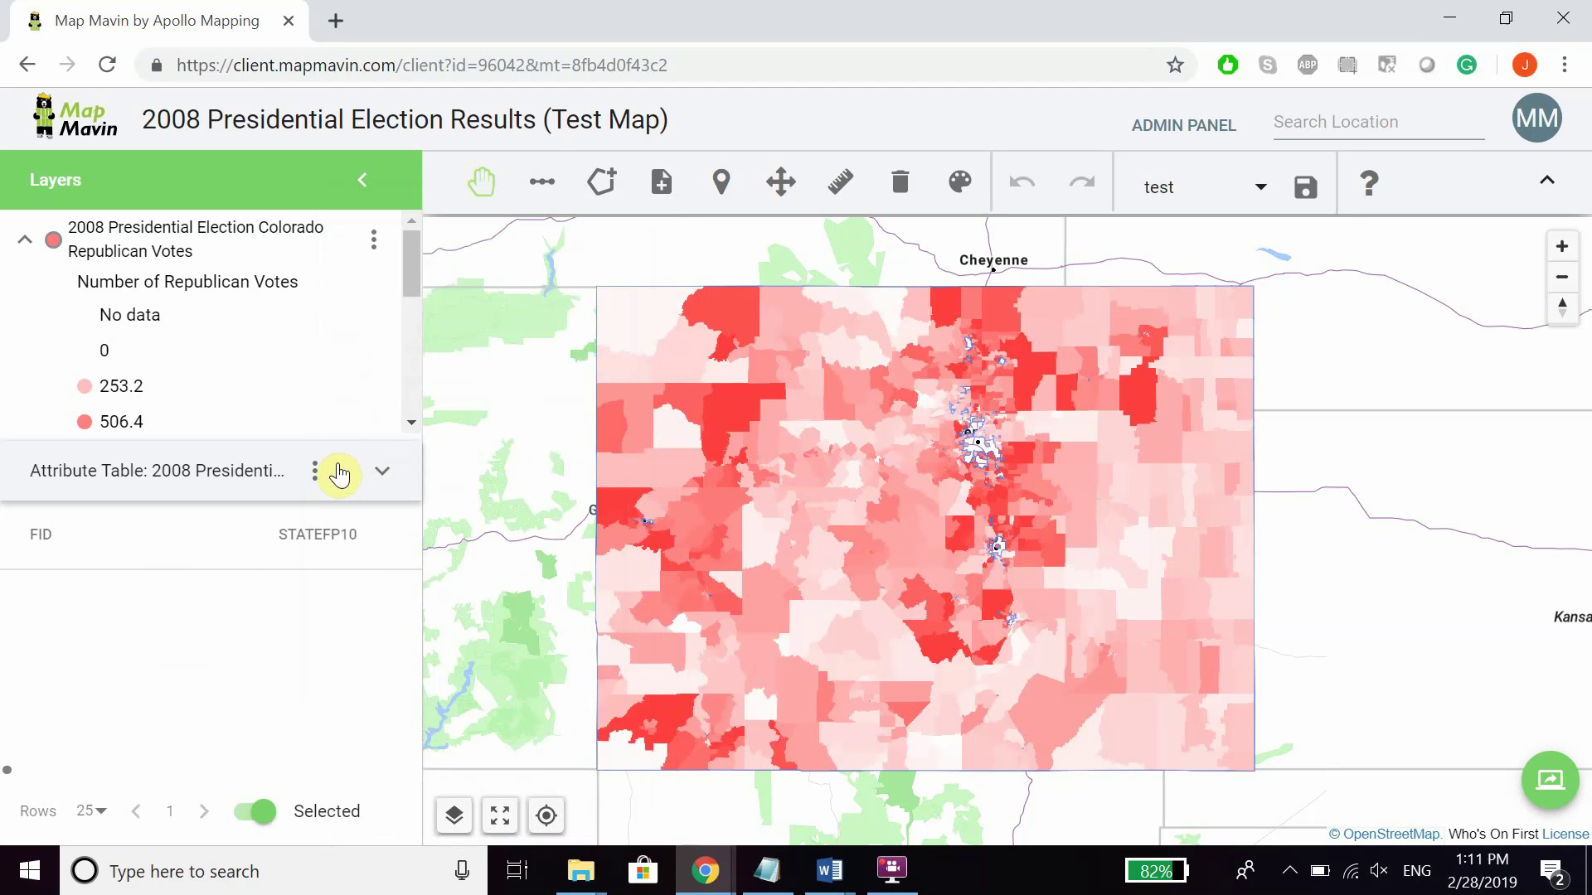
pyautogui.click(315, 471)
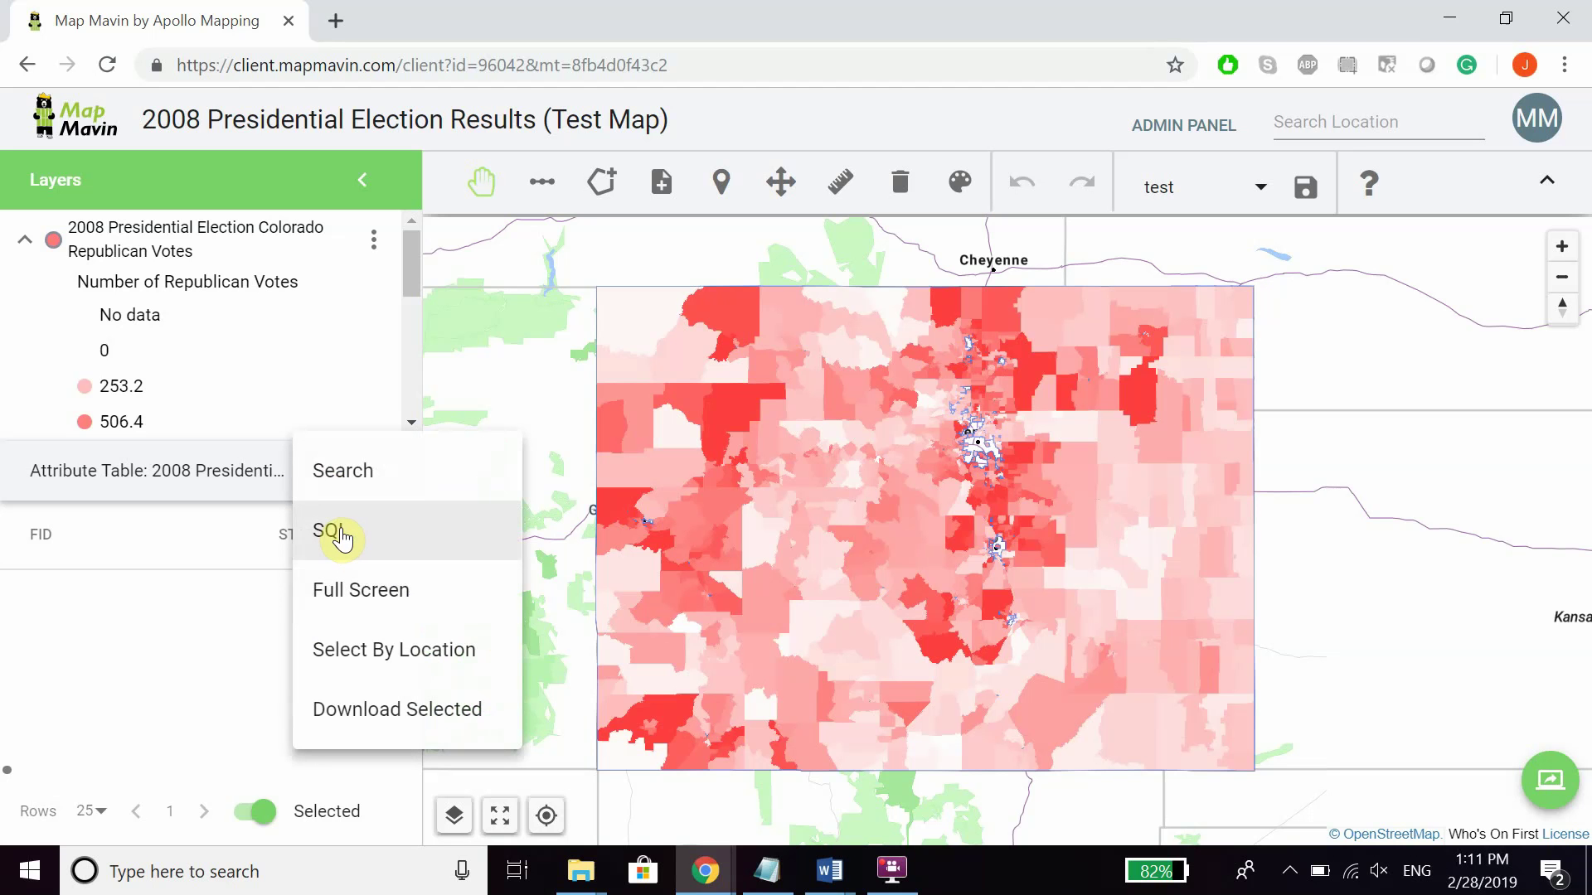
pyautogui.click(340, 535)
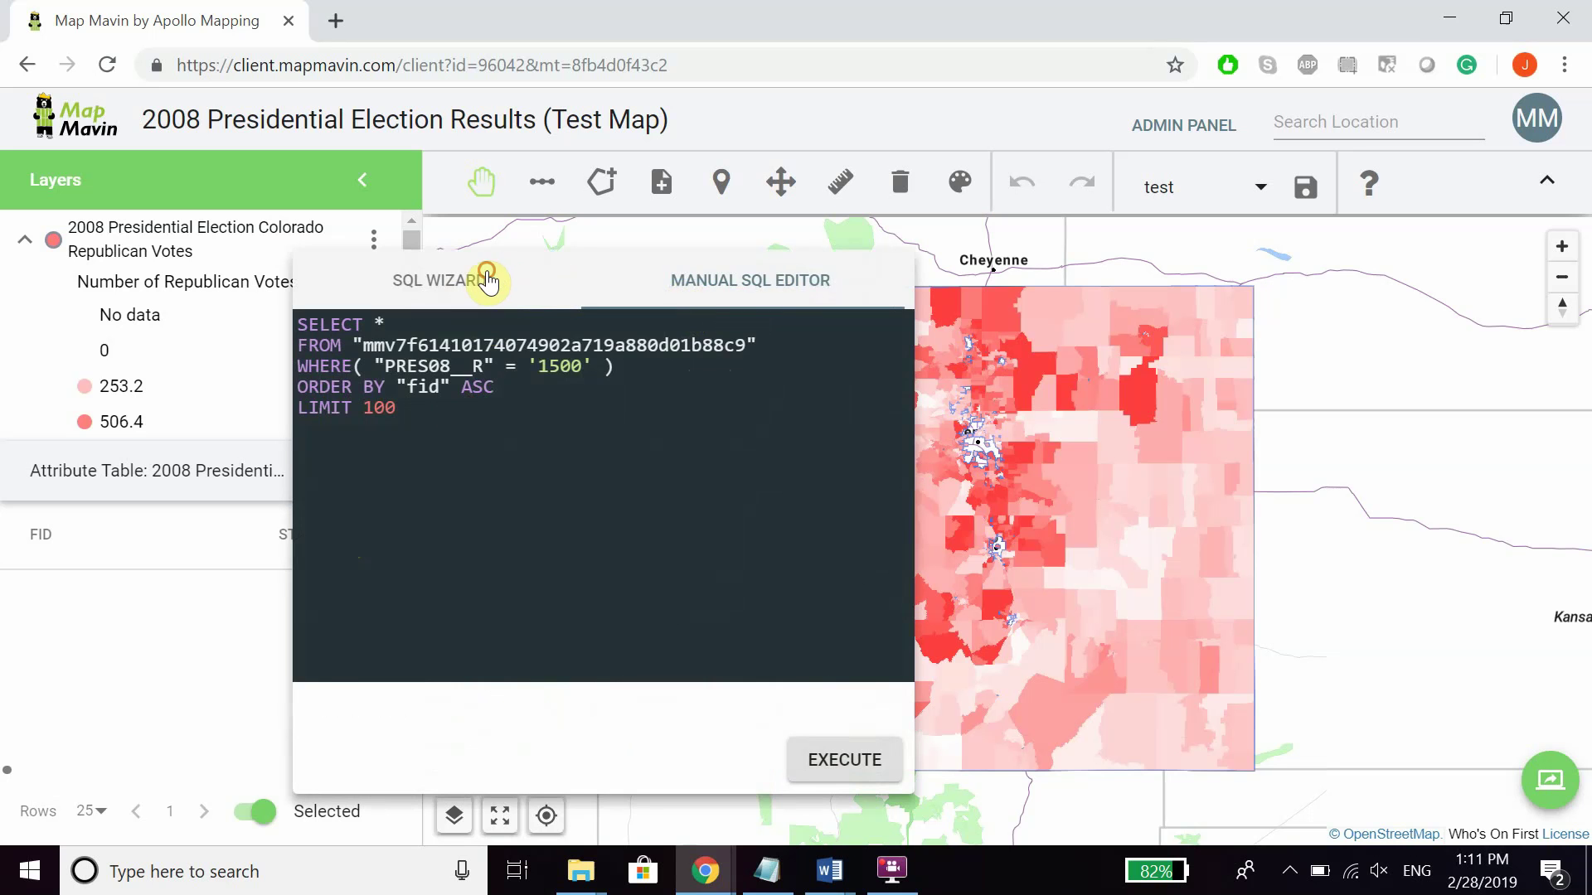
pyautogui.click(488, 282)
pyautogui.click(743, 295)
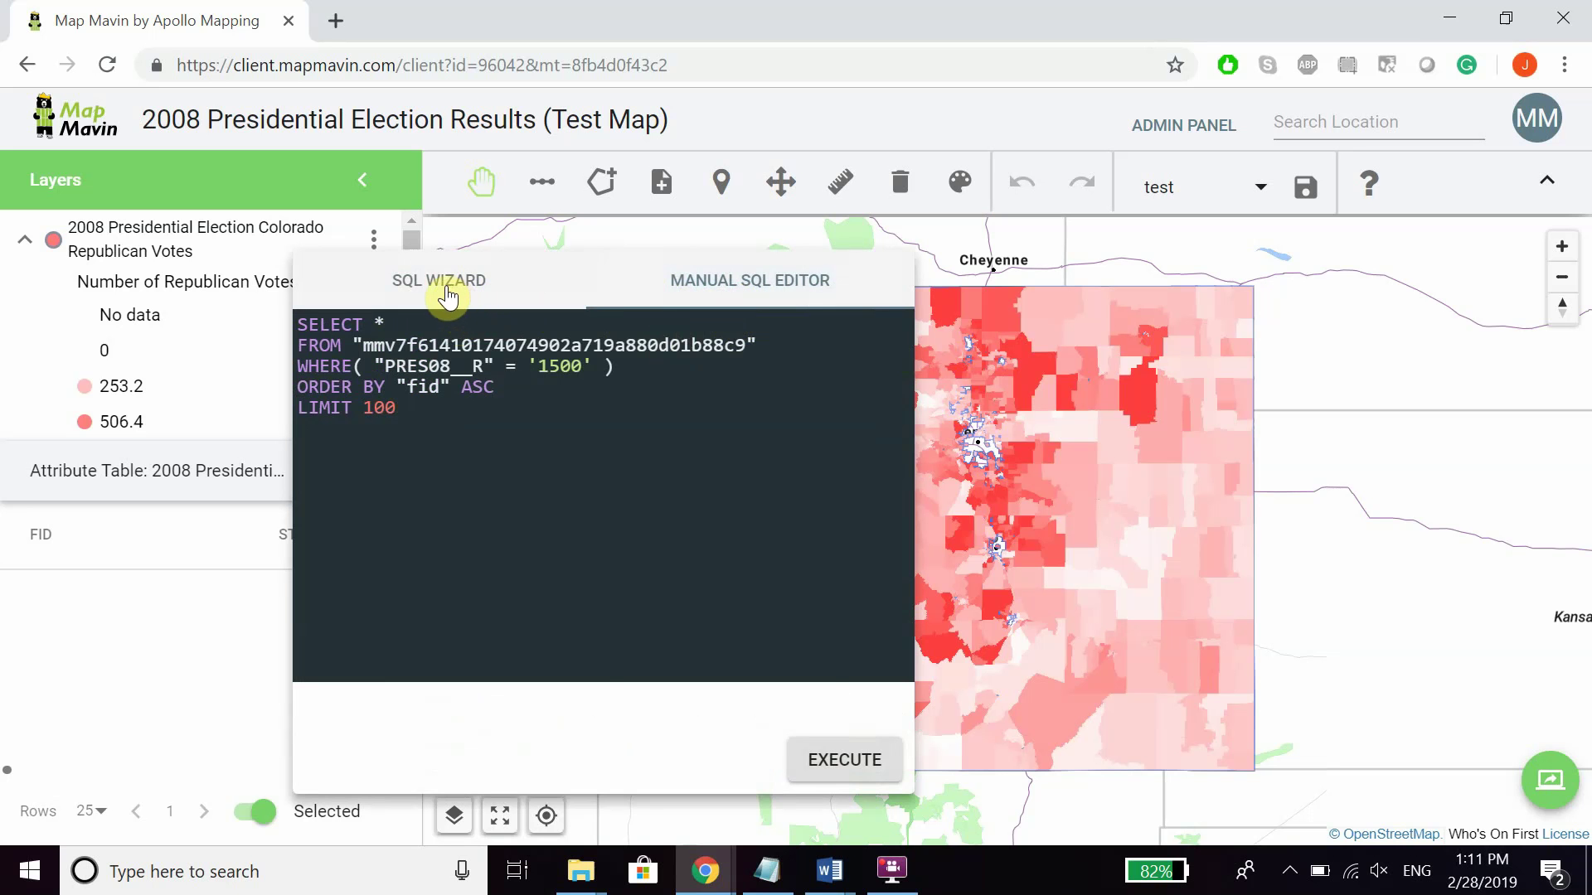
pyautogui.click(446, 292)
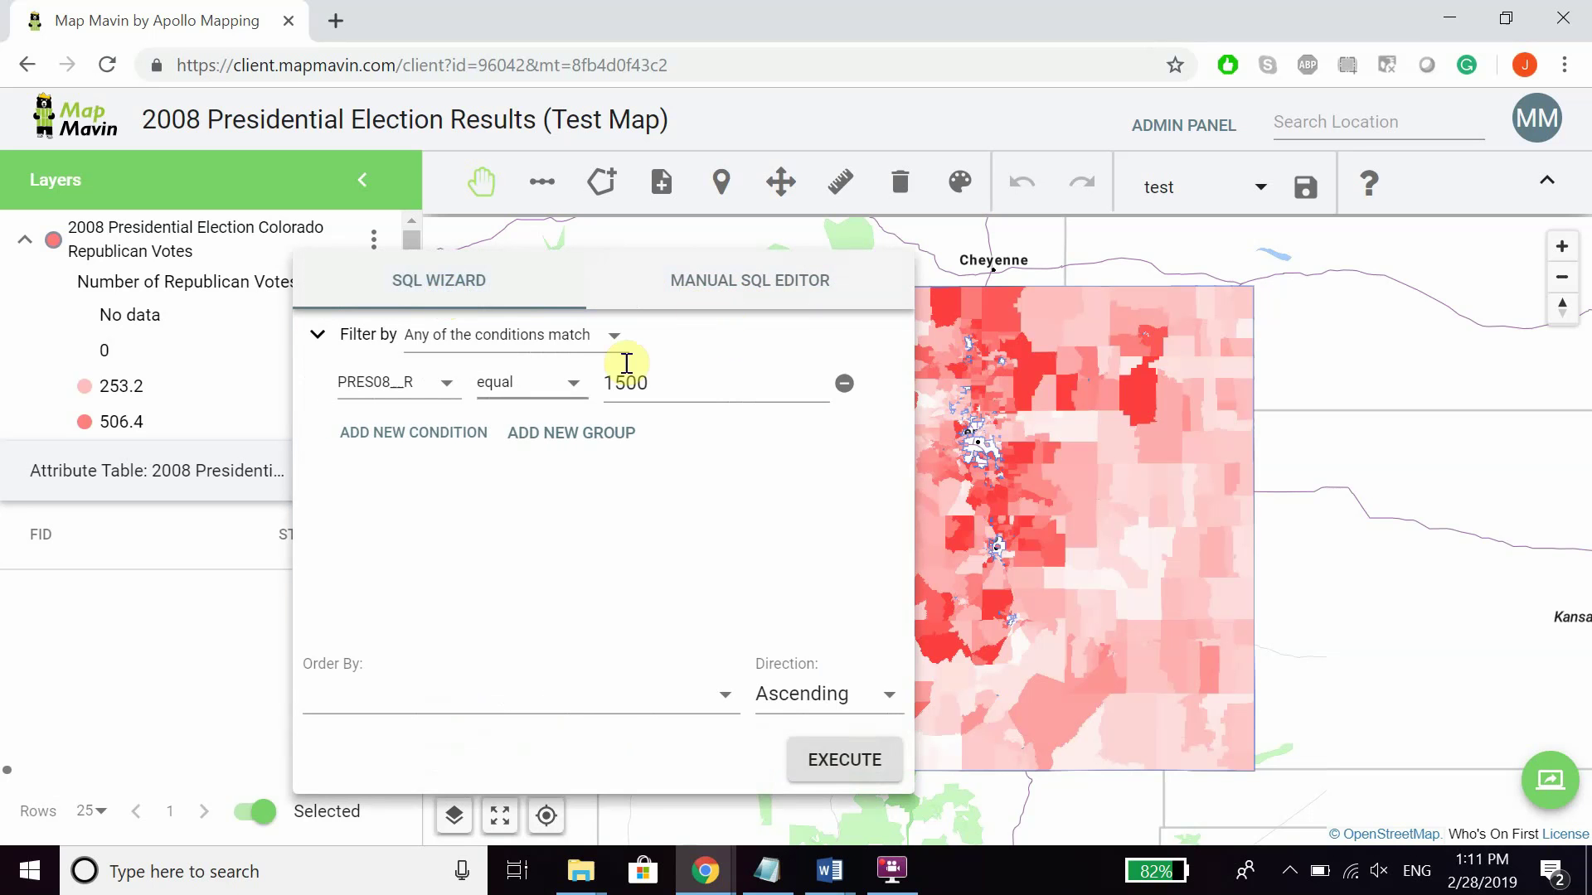
pyautogui.click(769, 297)
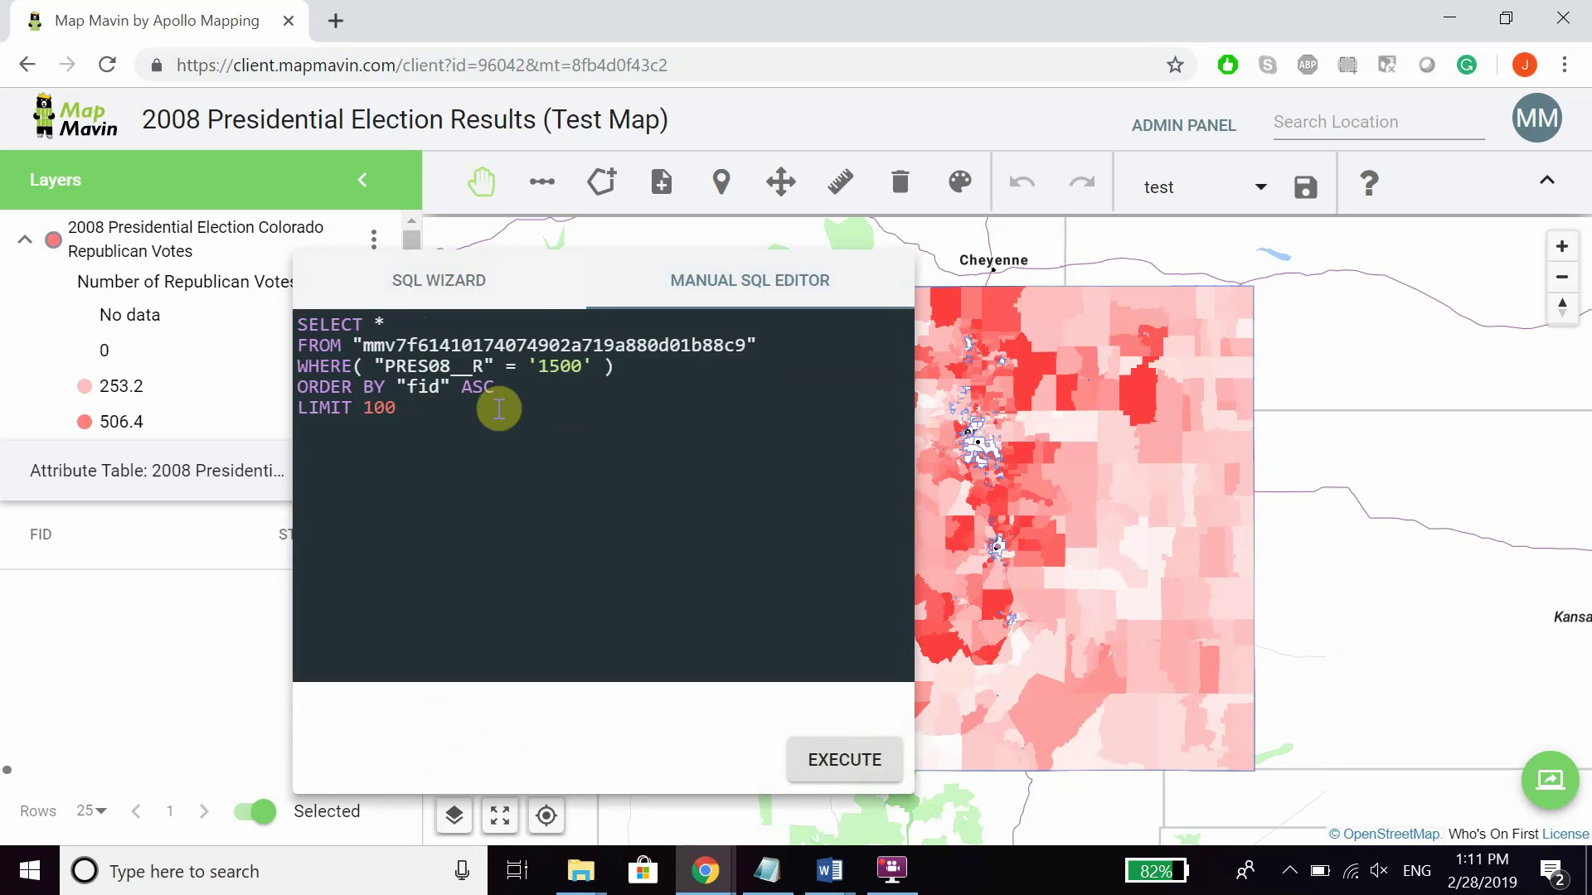
pyautogui.click(498, 308)
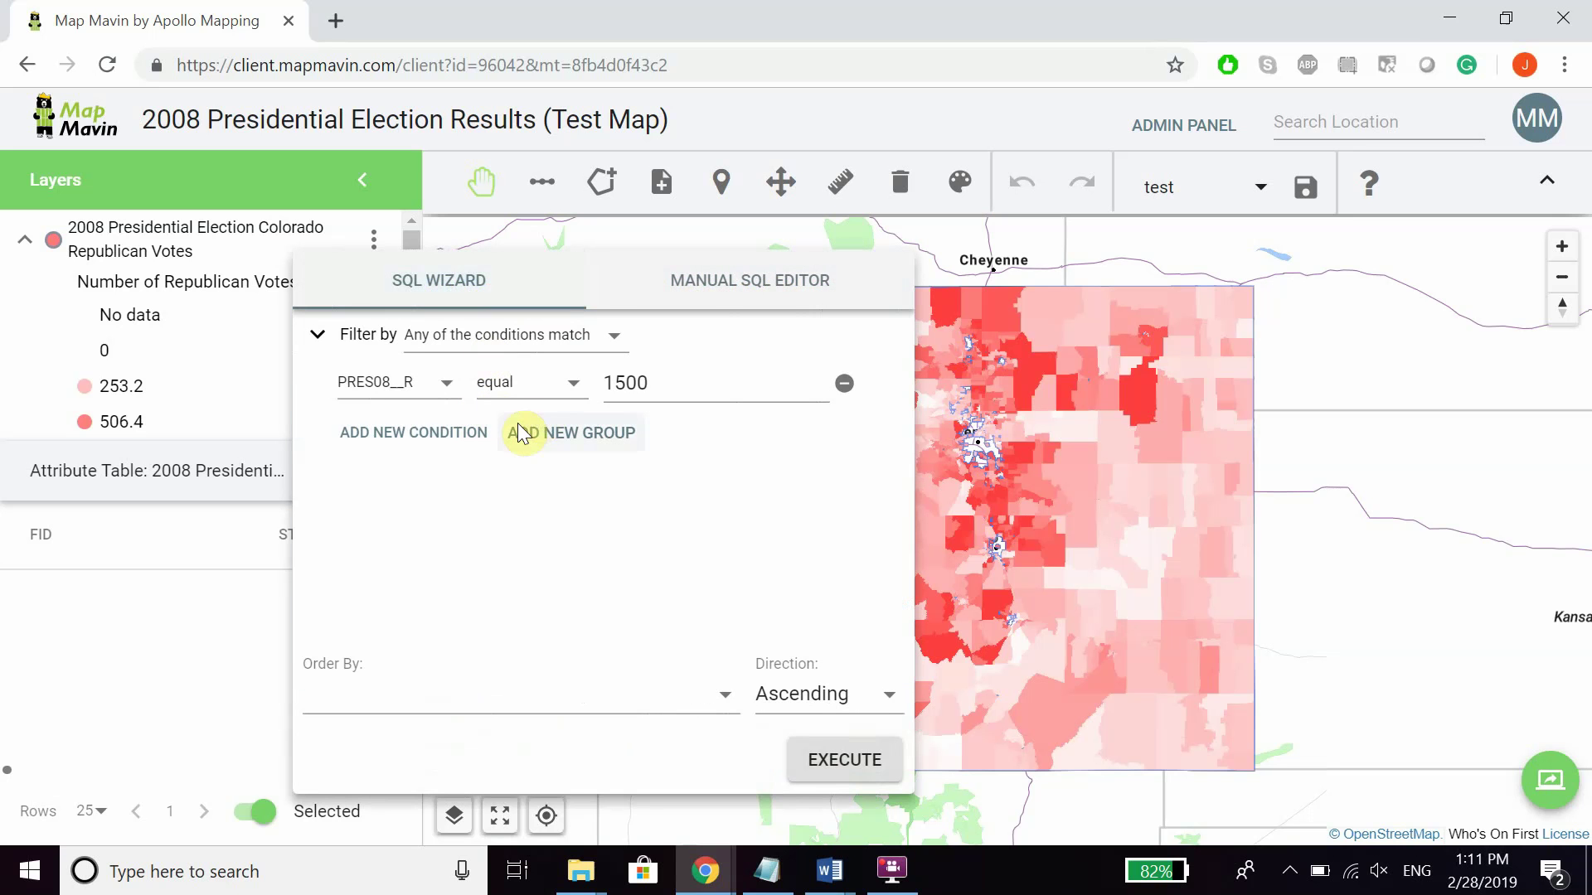
# Remove the existing PRES08__R condition in the SQL Wizard and add a blank condition and a nested condition group
pyautogui.click(844, 383)
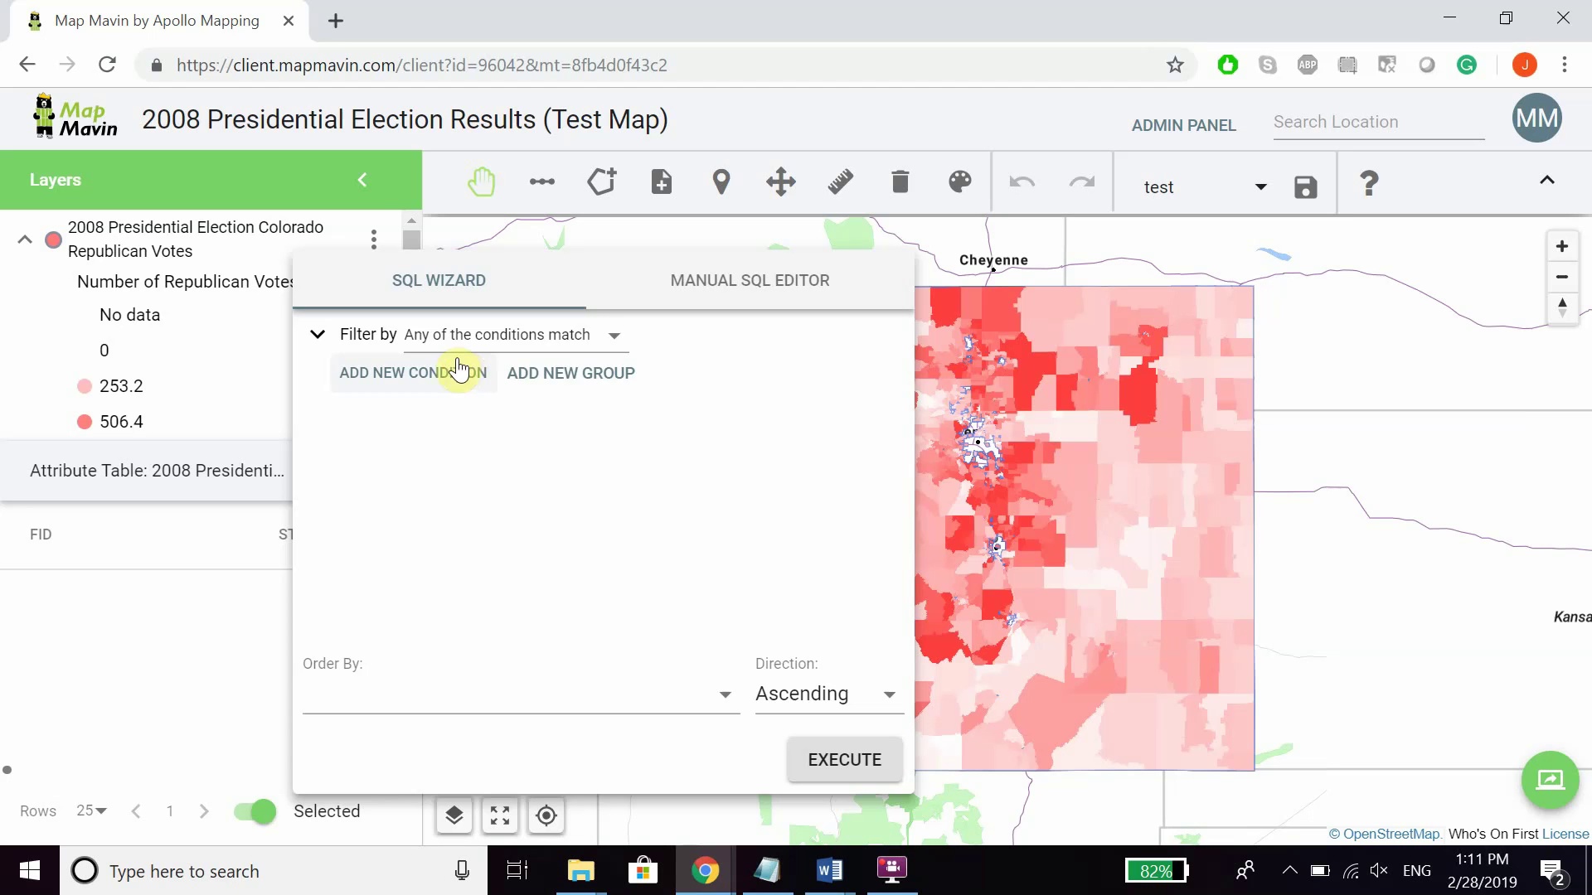
pyautogui.click(460, 372)
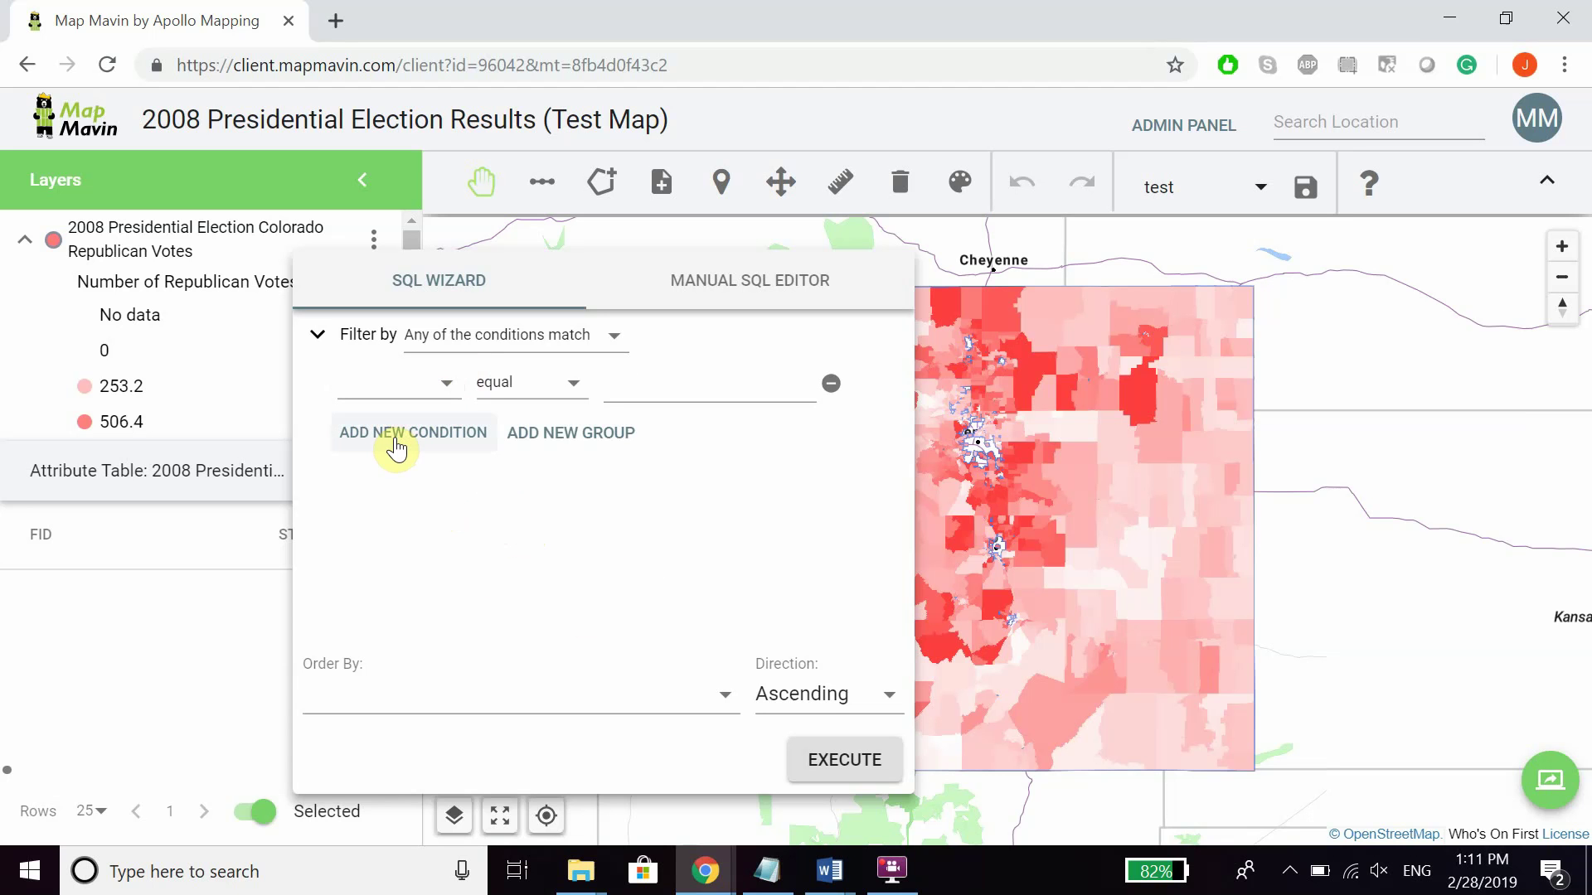
pyautogui.click(580, 435)
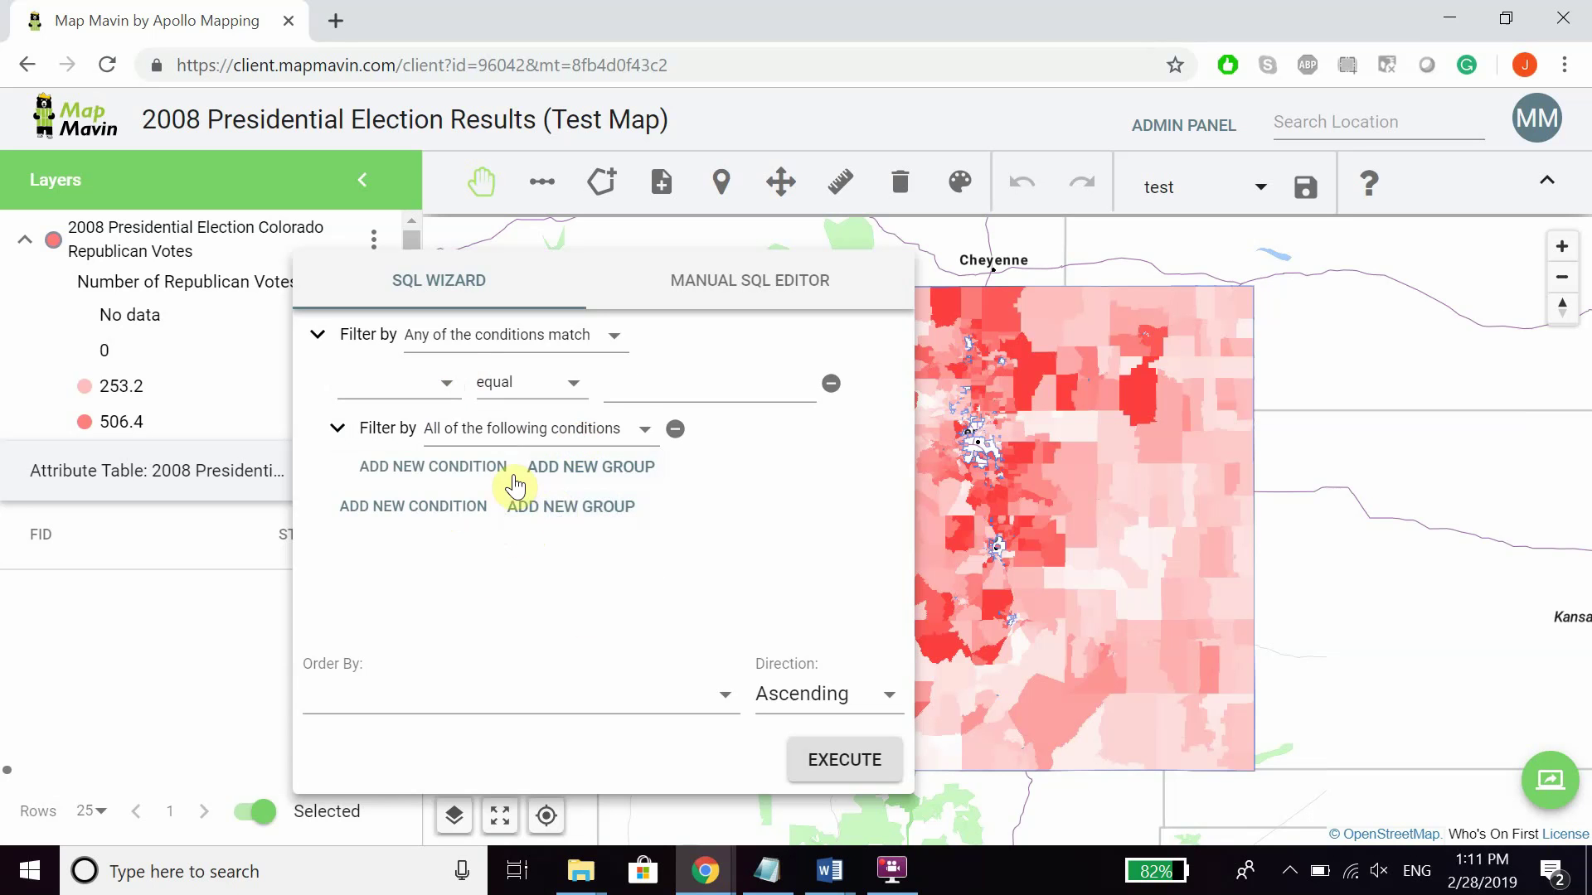
# Define the blank query condition as PRES08__R greater than 500
pyautogui.click(419, 383)
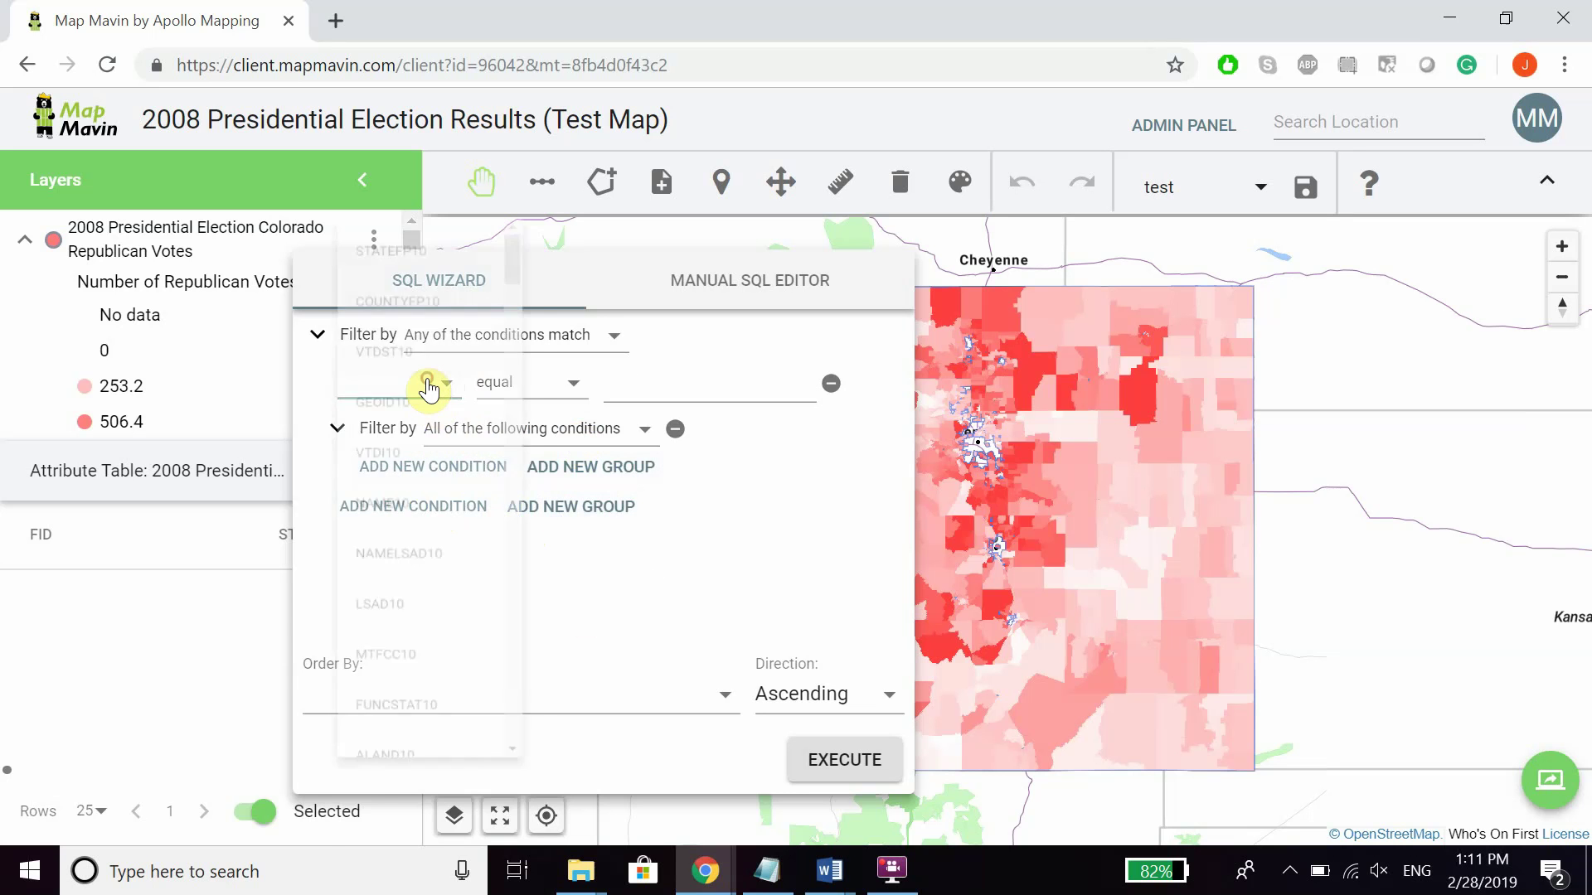
pyautogui.scroll(-15, 444, 622)
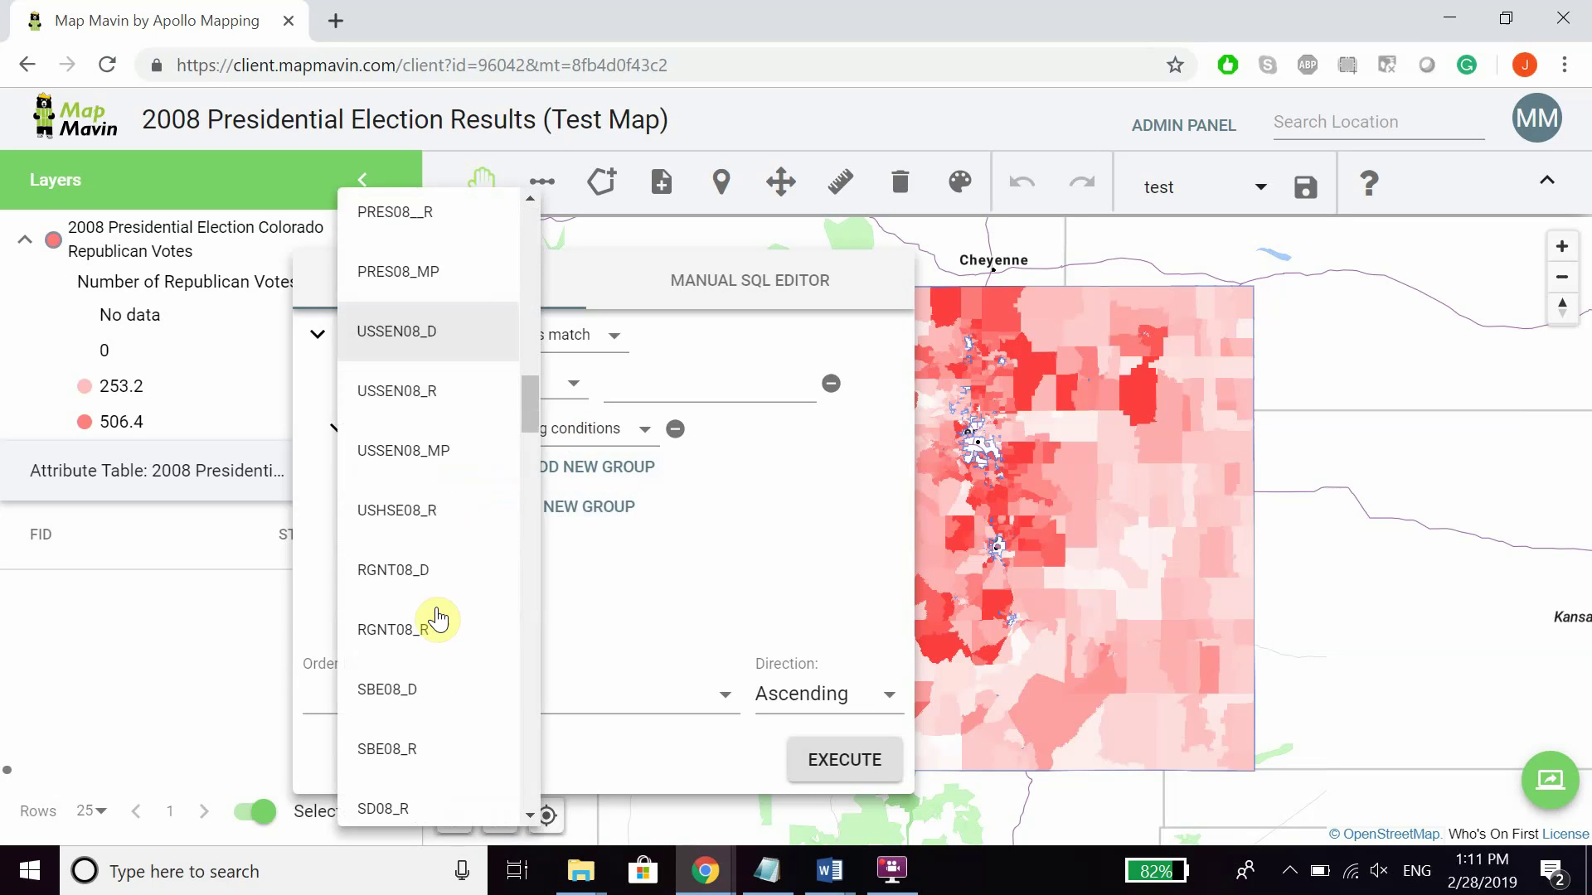
pyautogui.scroll(3, 416, 473)
pyautogui.click(415, 469)
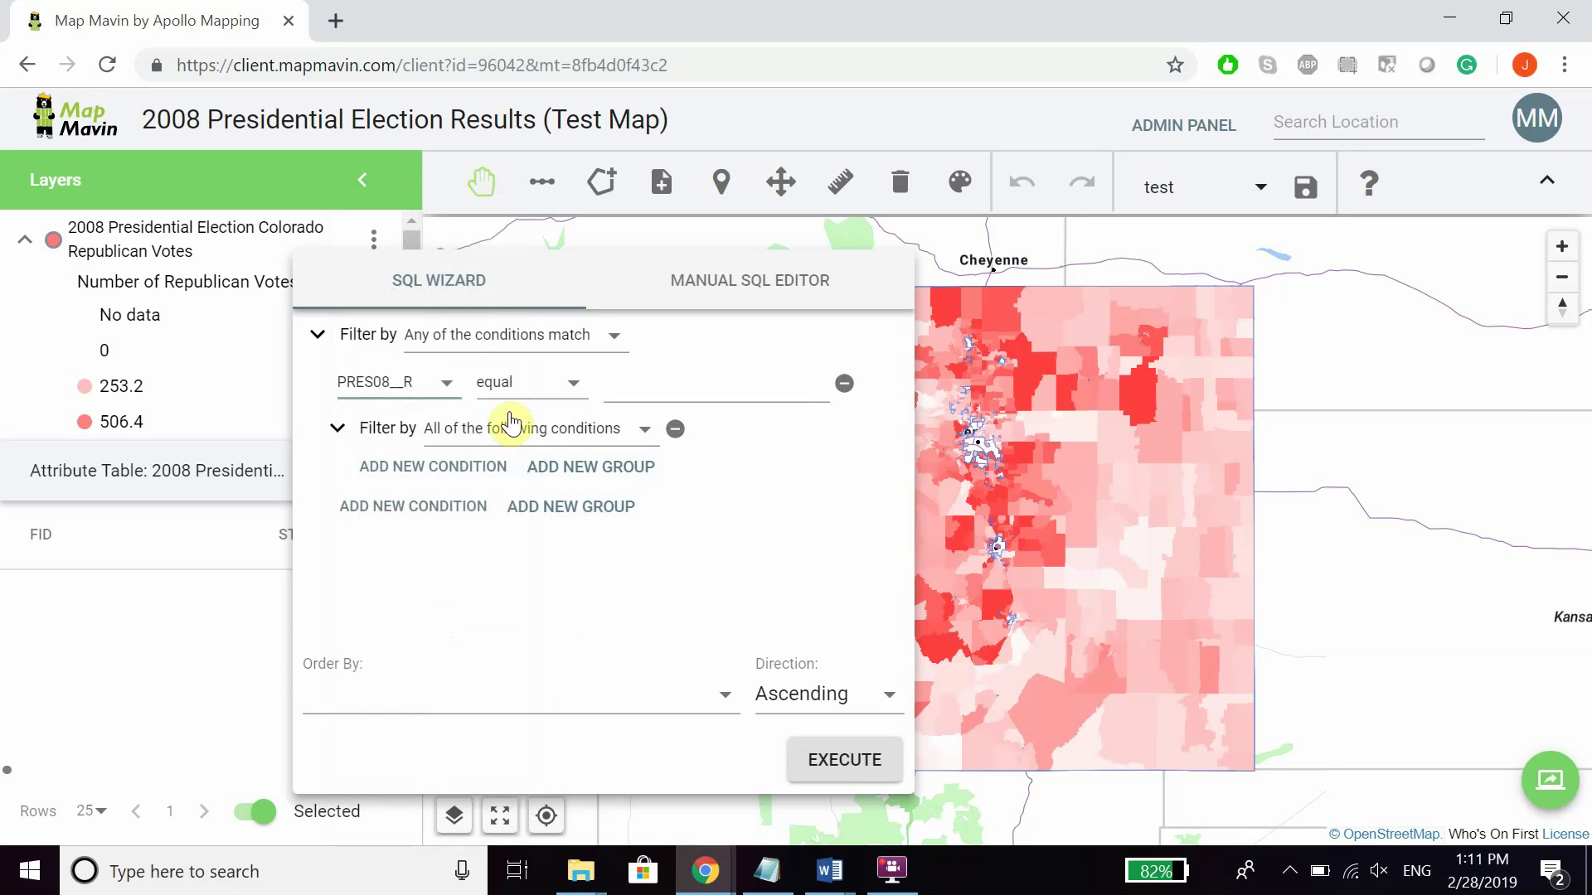
pyautogui.click(516, 394)
pyautogui.click(580, 721)
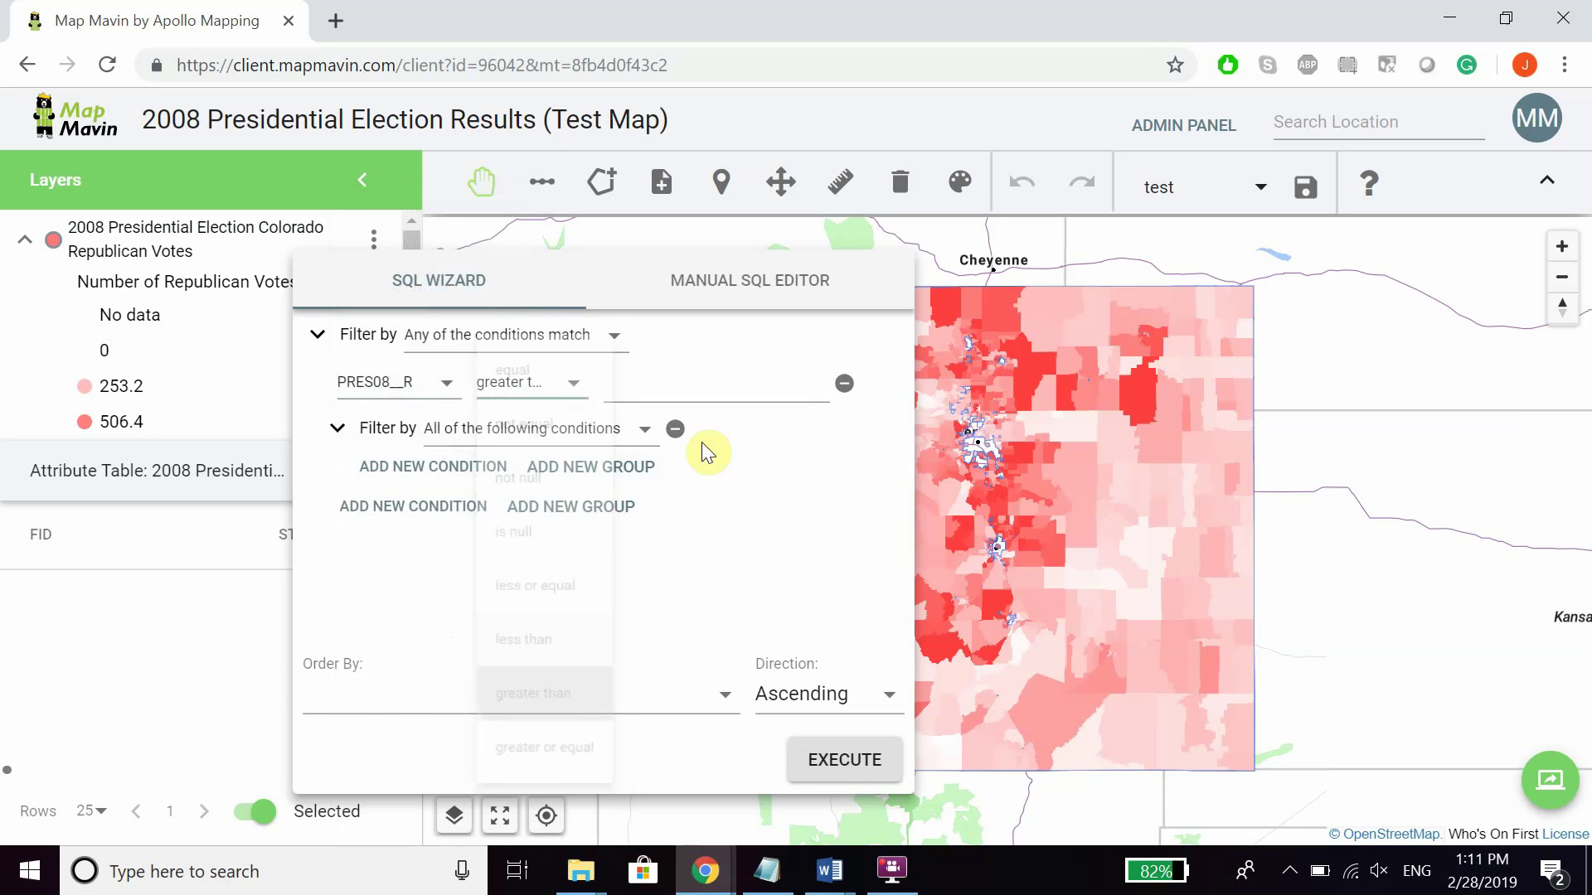
pyautogui.click(631, 388)
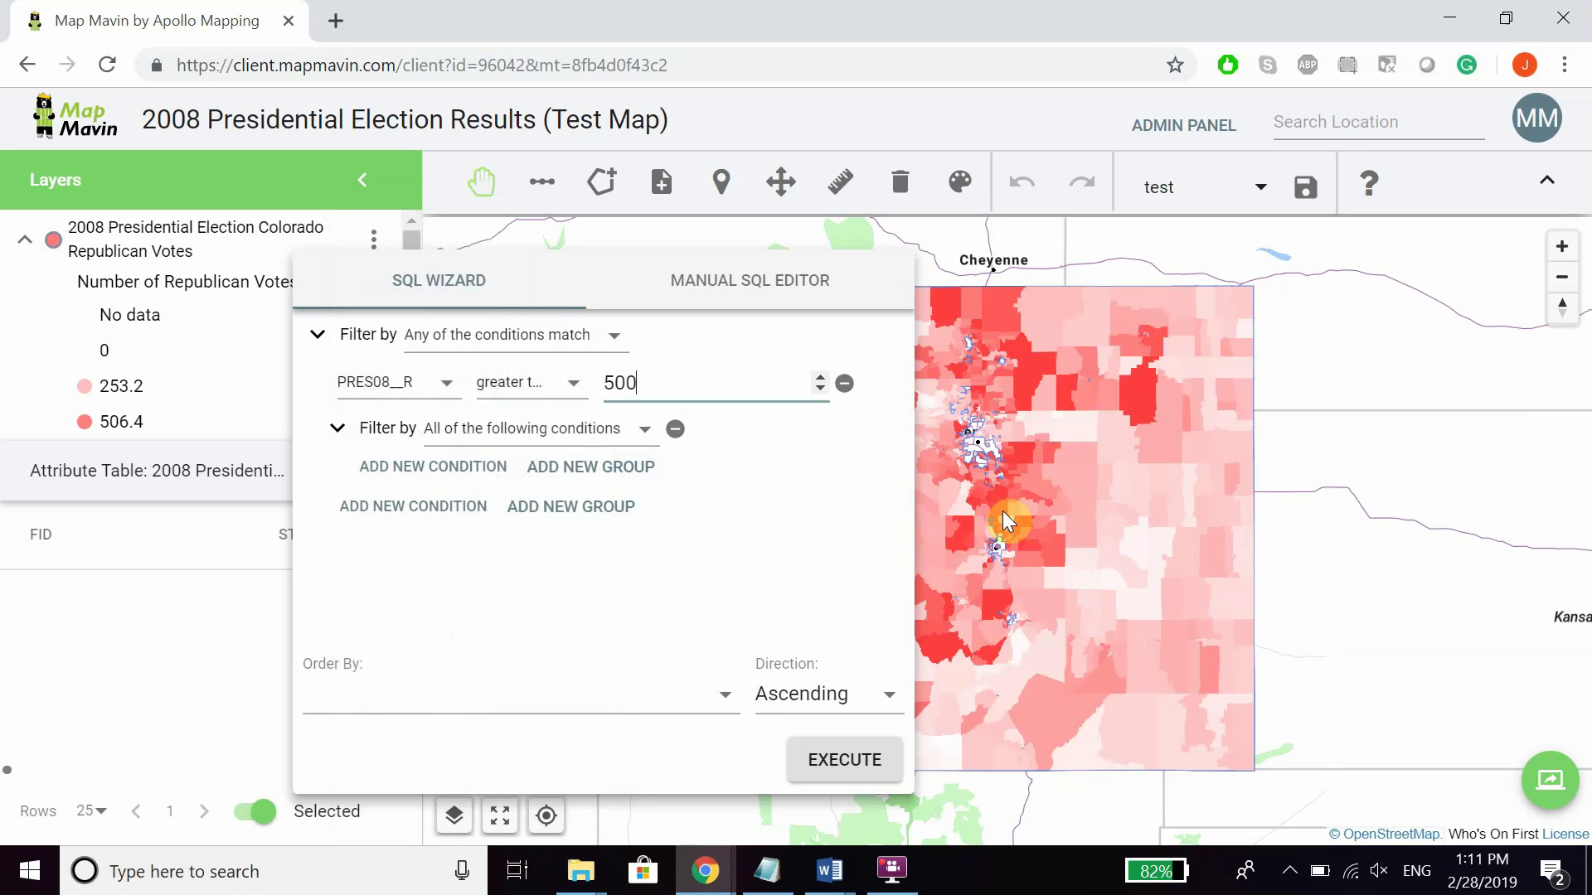
# Remove the nested condition group, execute the query and close the SQL dialog
pyautogui.click(675, 430)
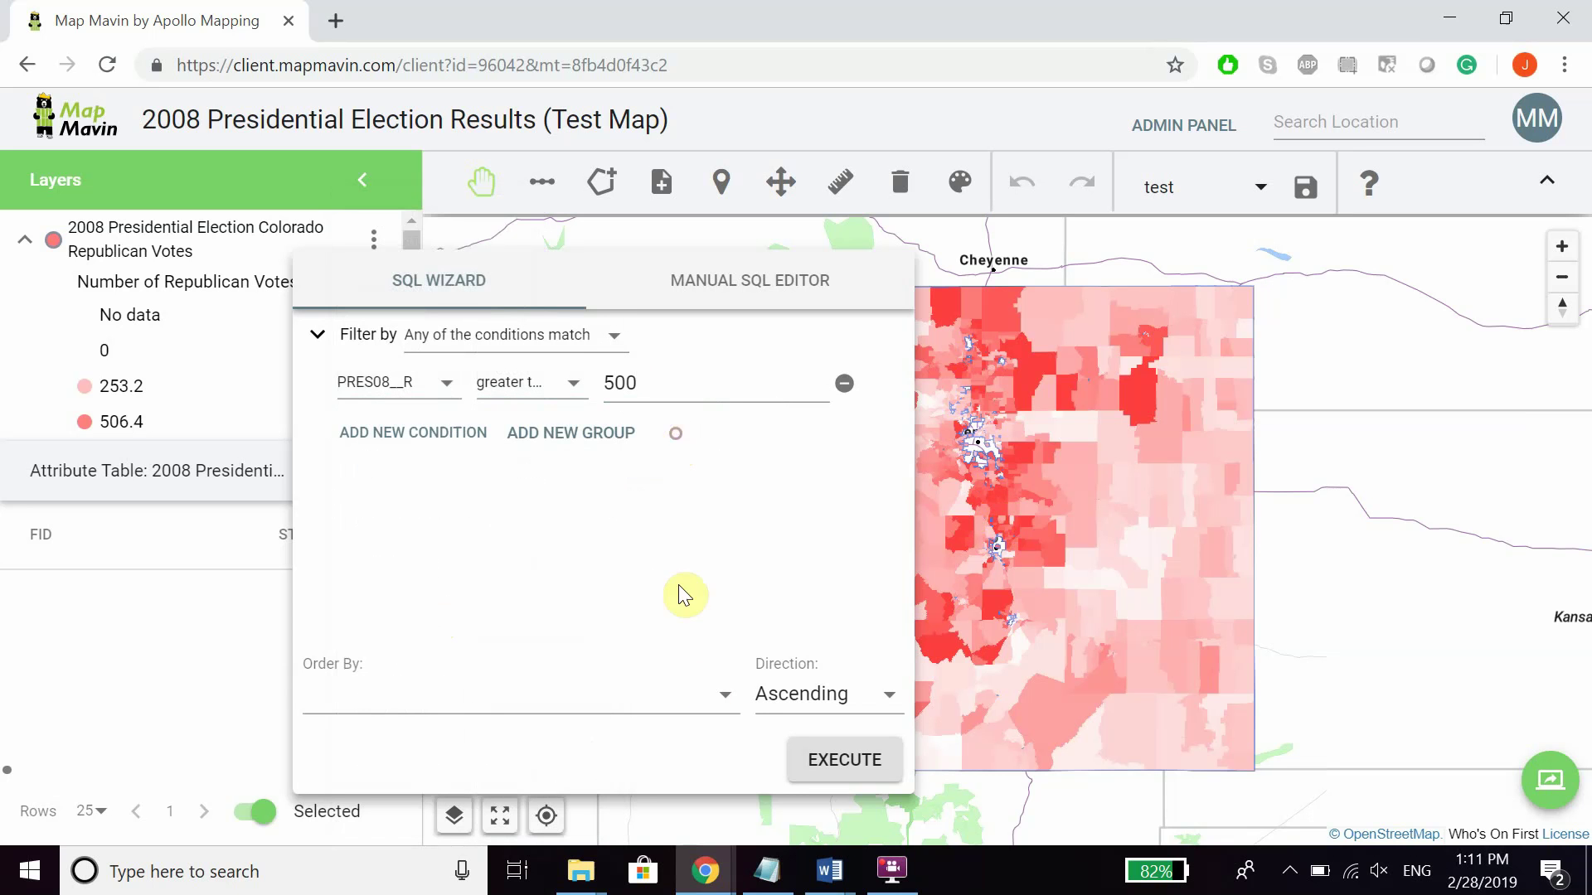
pyautogui.click(833, 764)
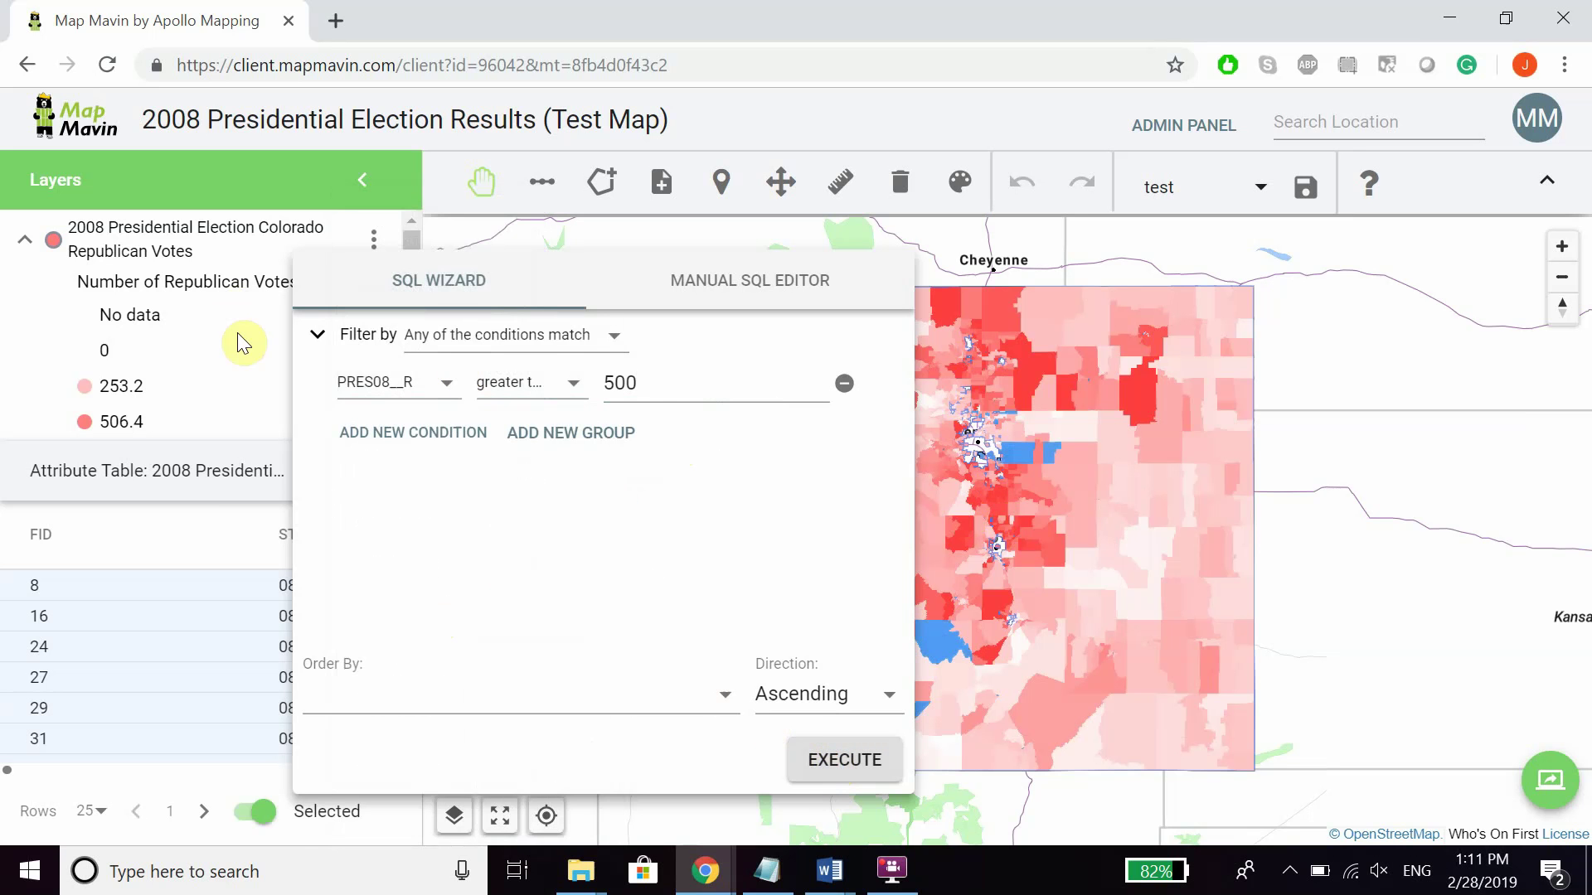
pyautogui.click(247, 366)
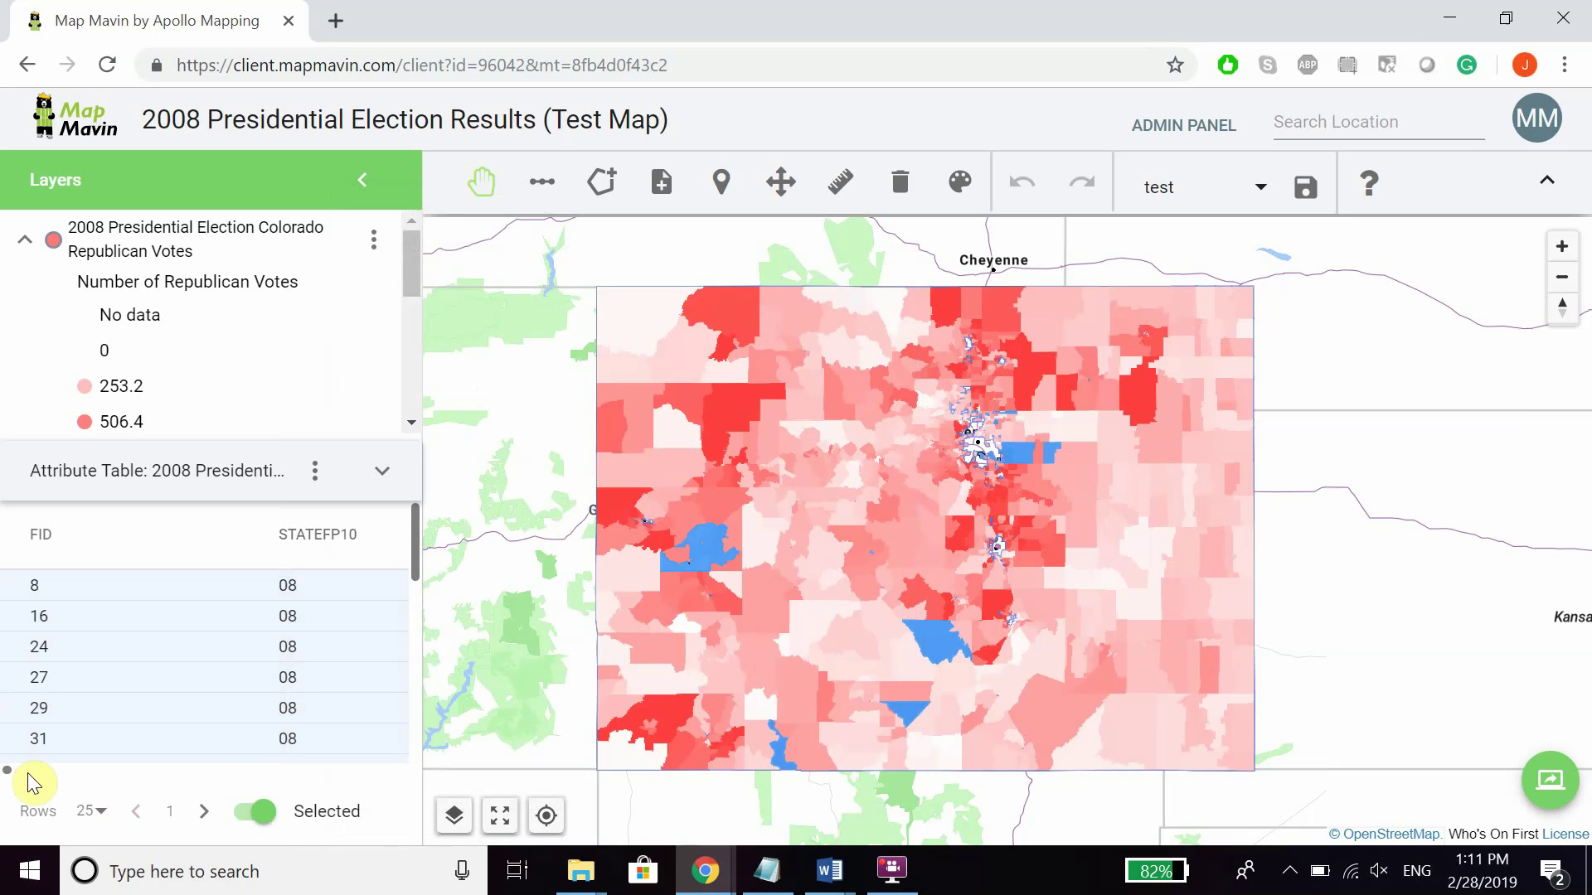
# Review the query's selected records across the columns and on the second page of the full-screen attribute table, then close that view
pyautogui.moveTo(10, 776)
pyautogui.mouseDown()
pyautogui.moveTo(191, 810)
pyautogui.moveTo(19, 762)
pyautogui.mouseUp()
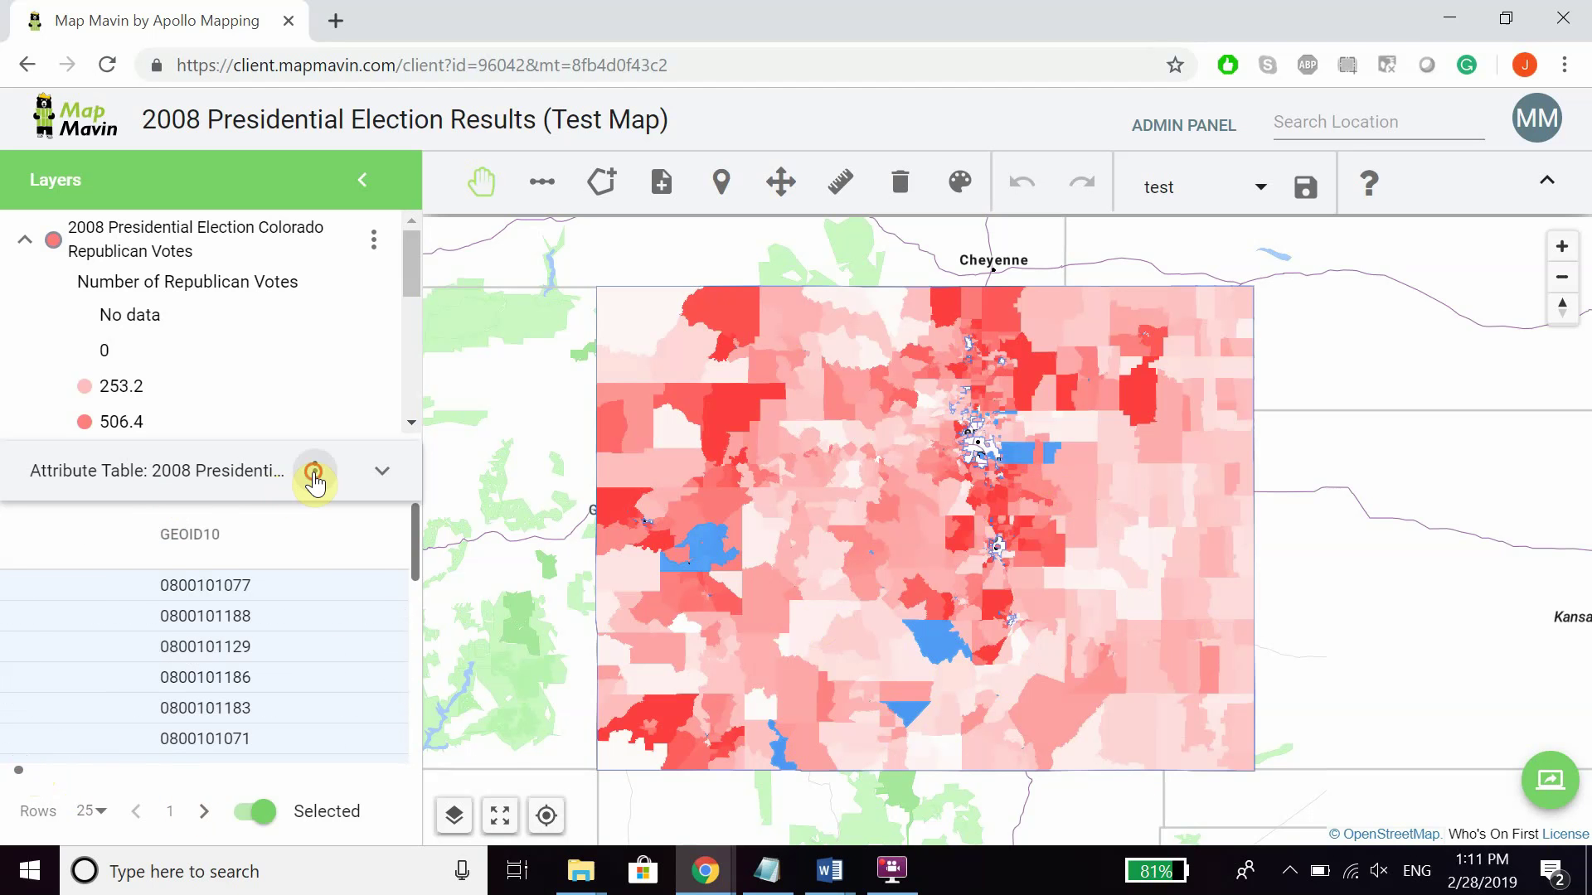
pyautogui.click(315, 471)
pyautogui.click(410, 595)
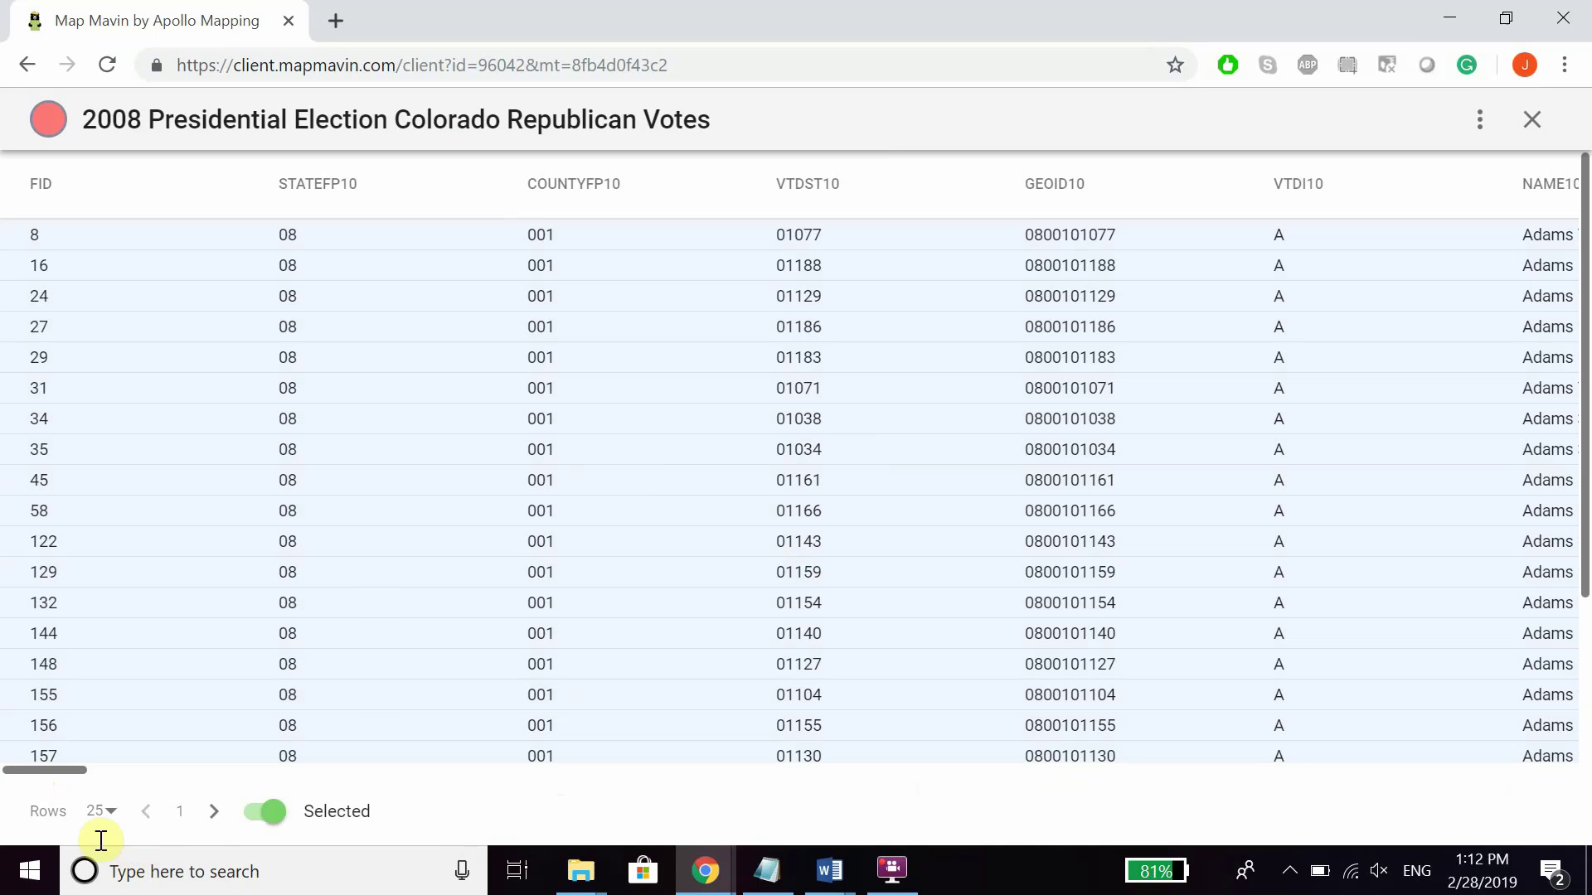
pyautogui.click(209, 821)
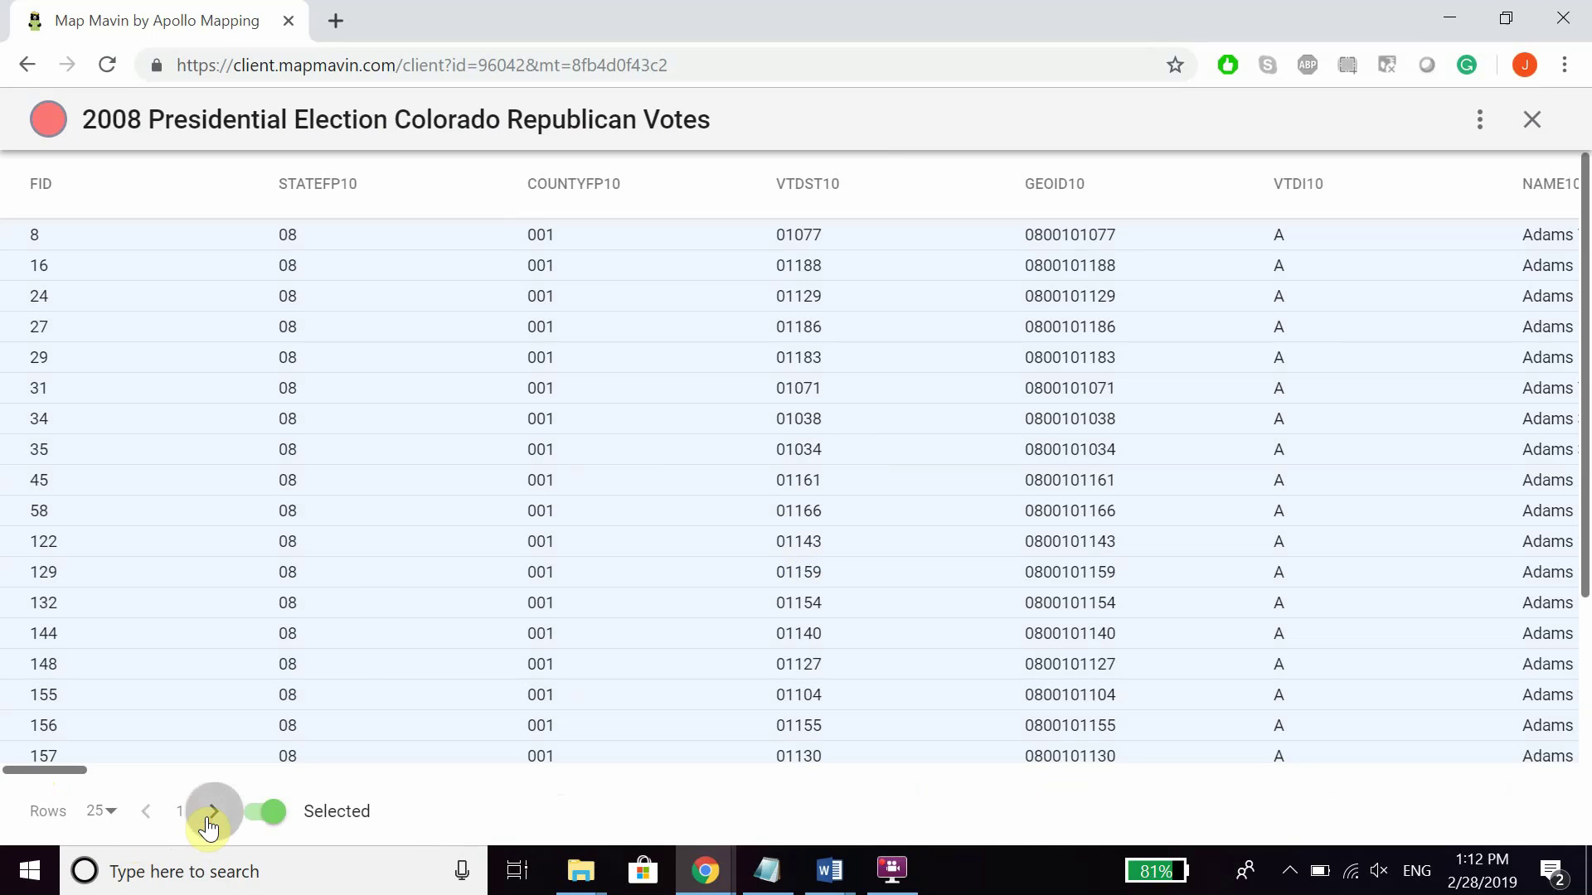
pyautogui.click(147, 812)
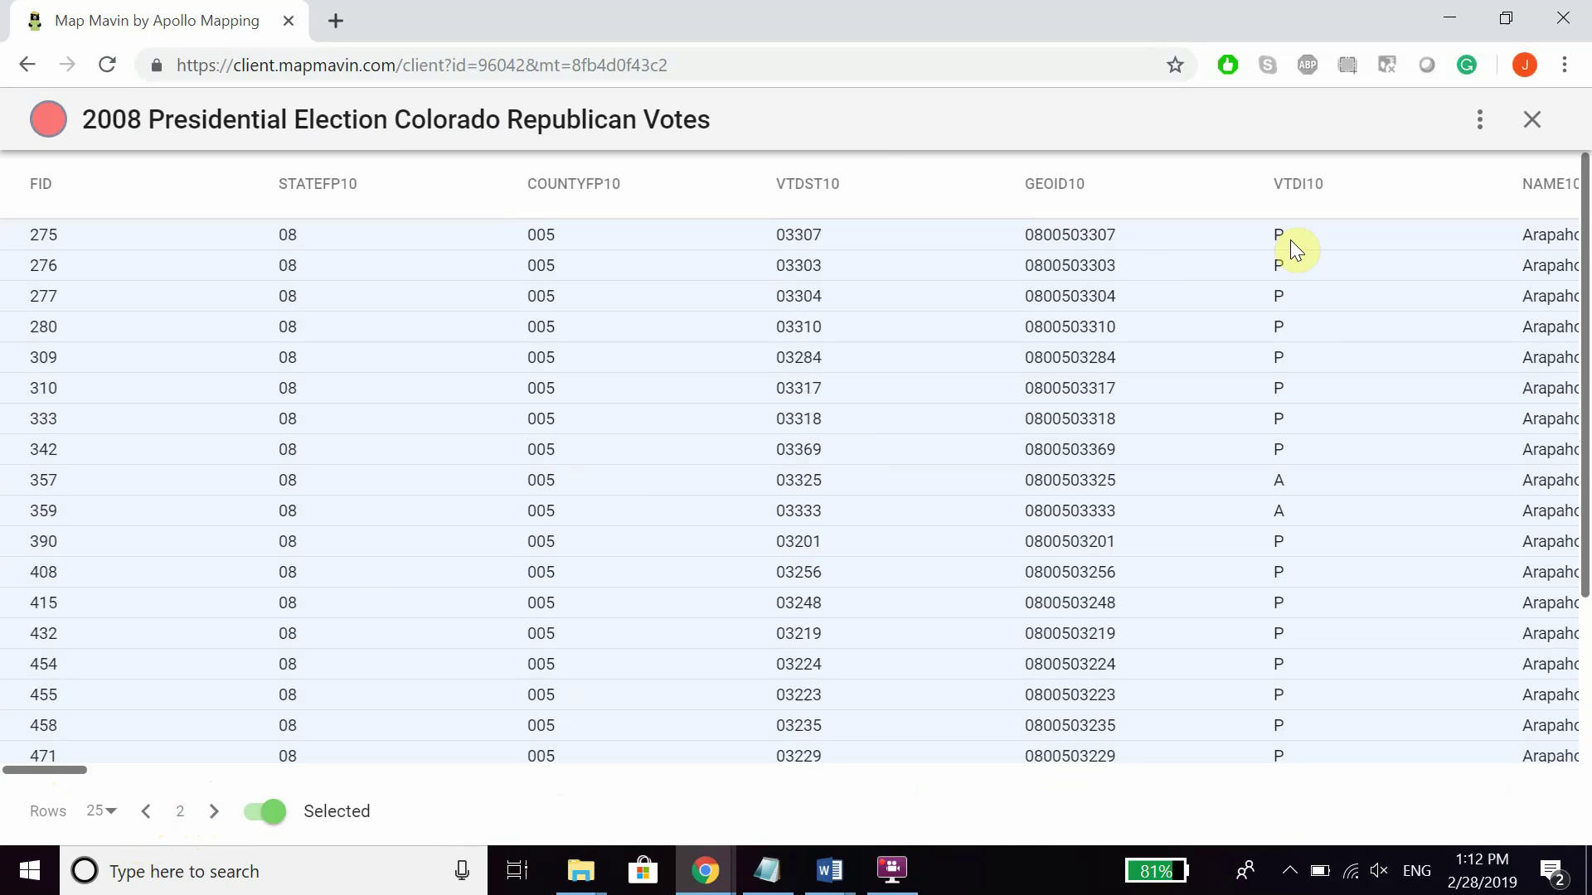
pyautogui.click(1531, 119)
# Use Select By Location to draw a four-cornered polygon over Colorado's northwest corner and select the precincts it touches
pyautogui.click(313, 473)
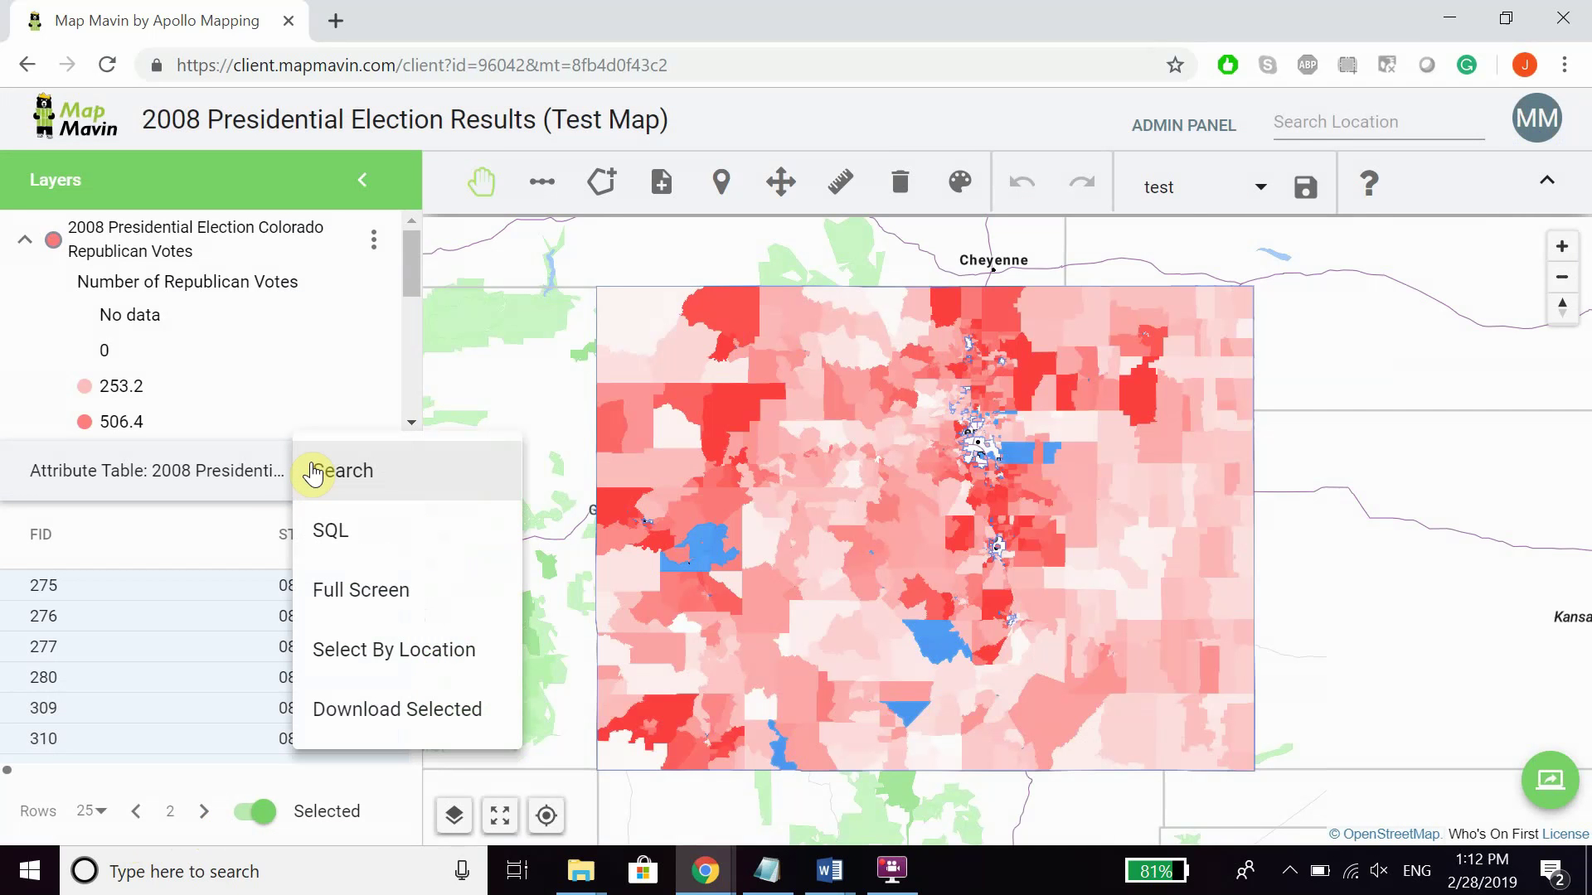
pyautogui.click(313, 391)
pyautogui.click(330, 473)
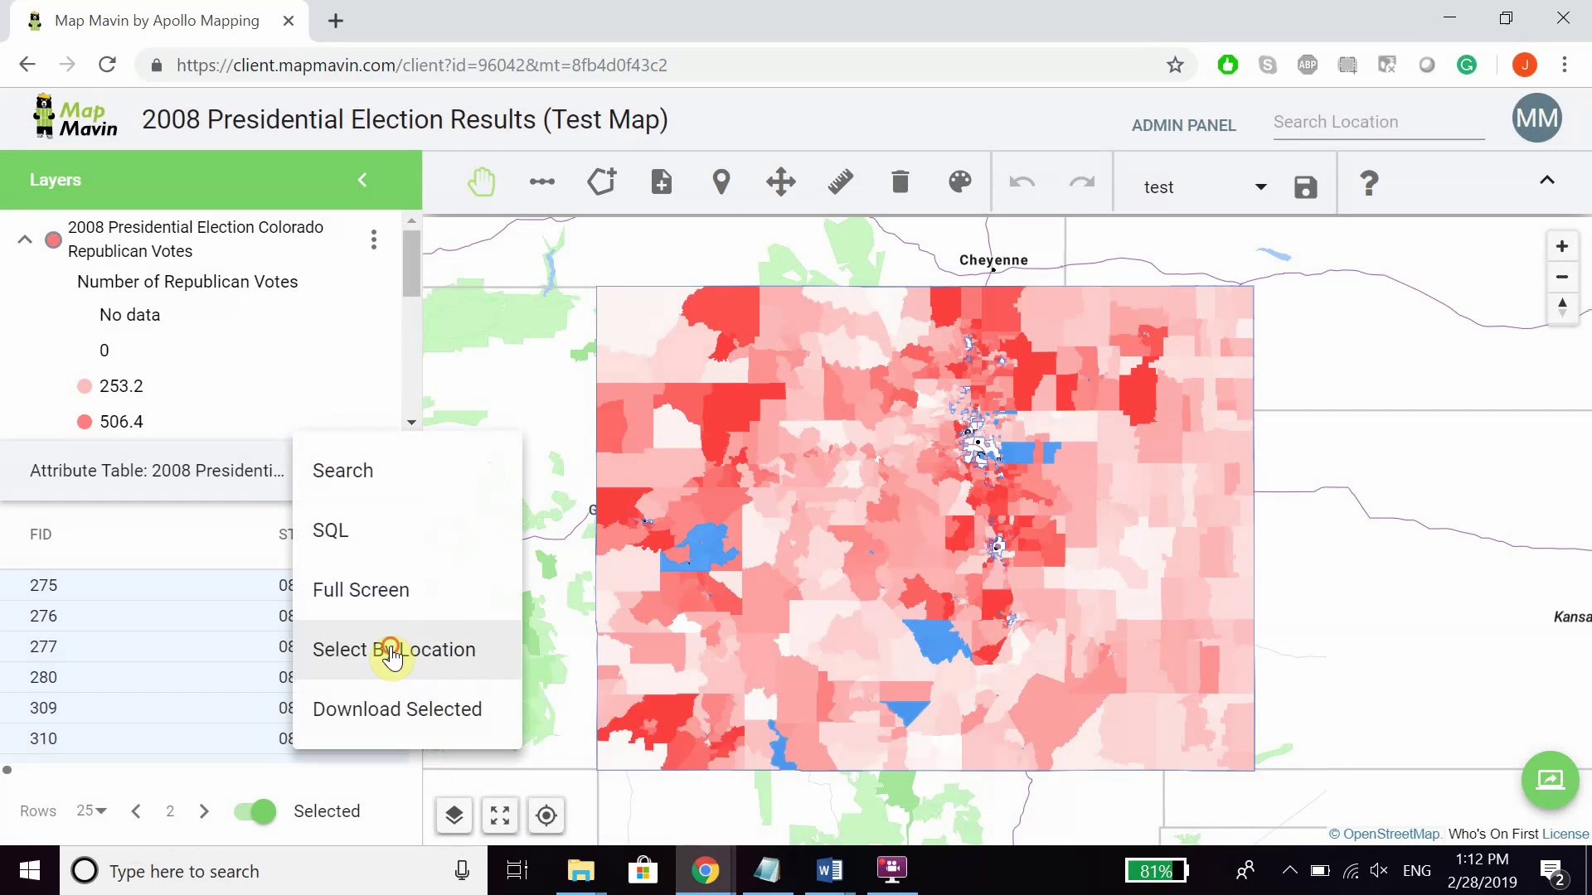
pyautogui.click(395, 659)
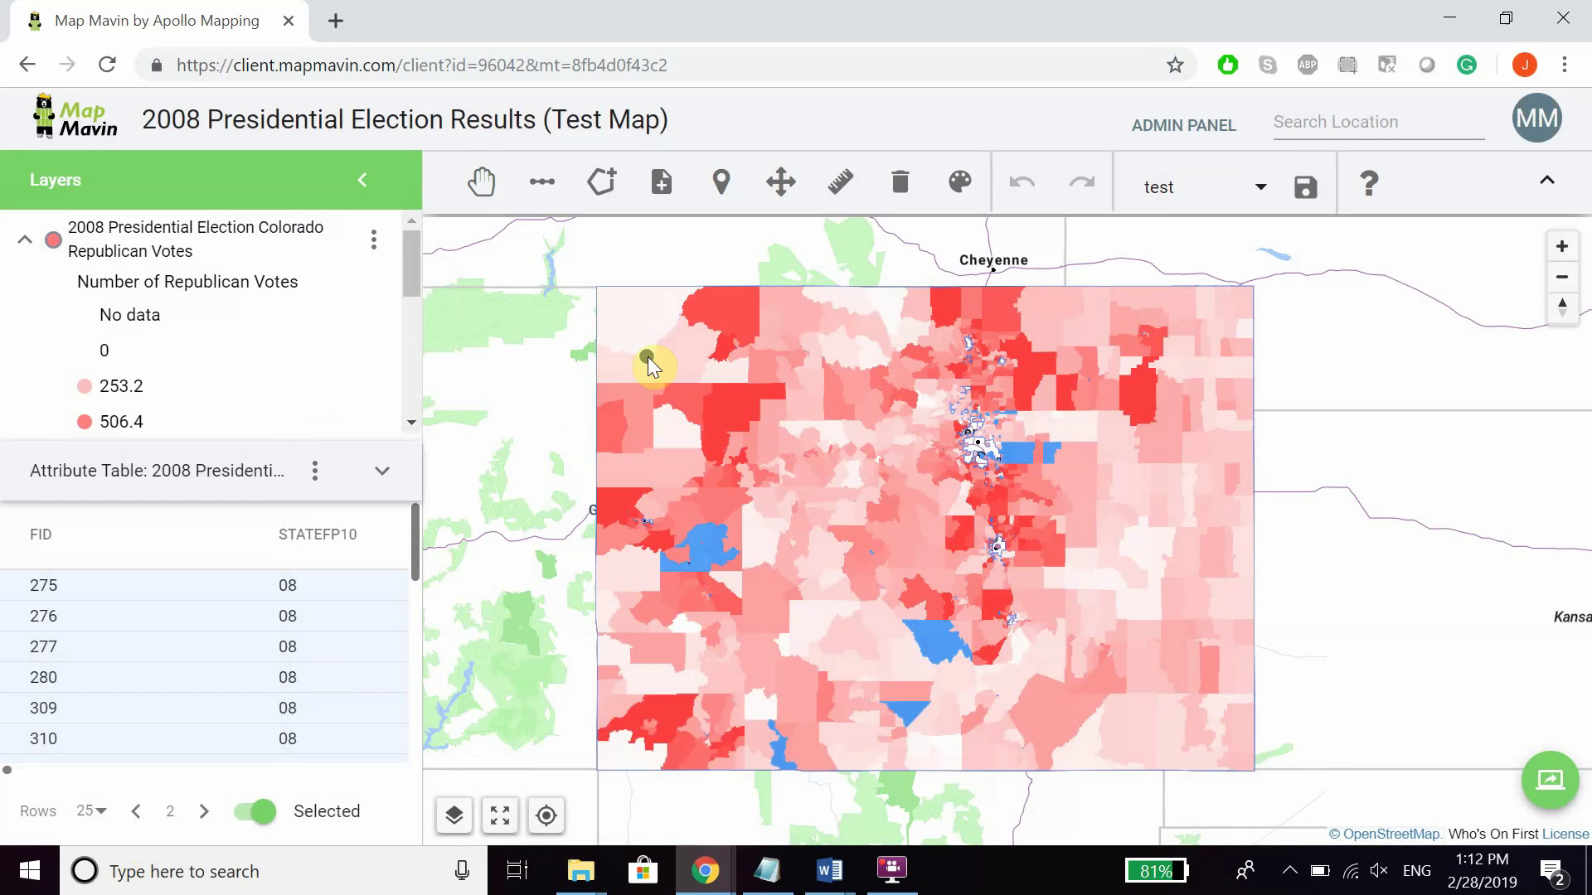
pyautogui.click(730, 299)
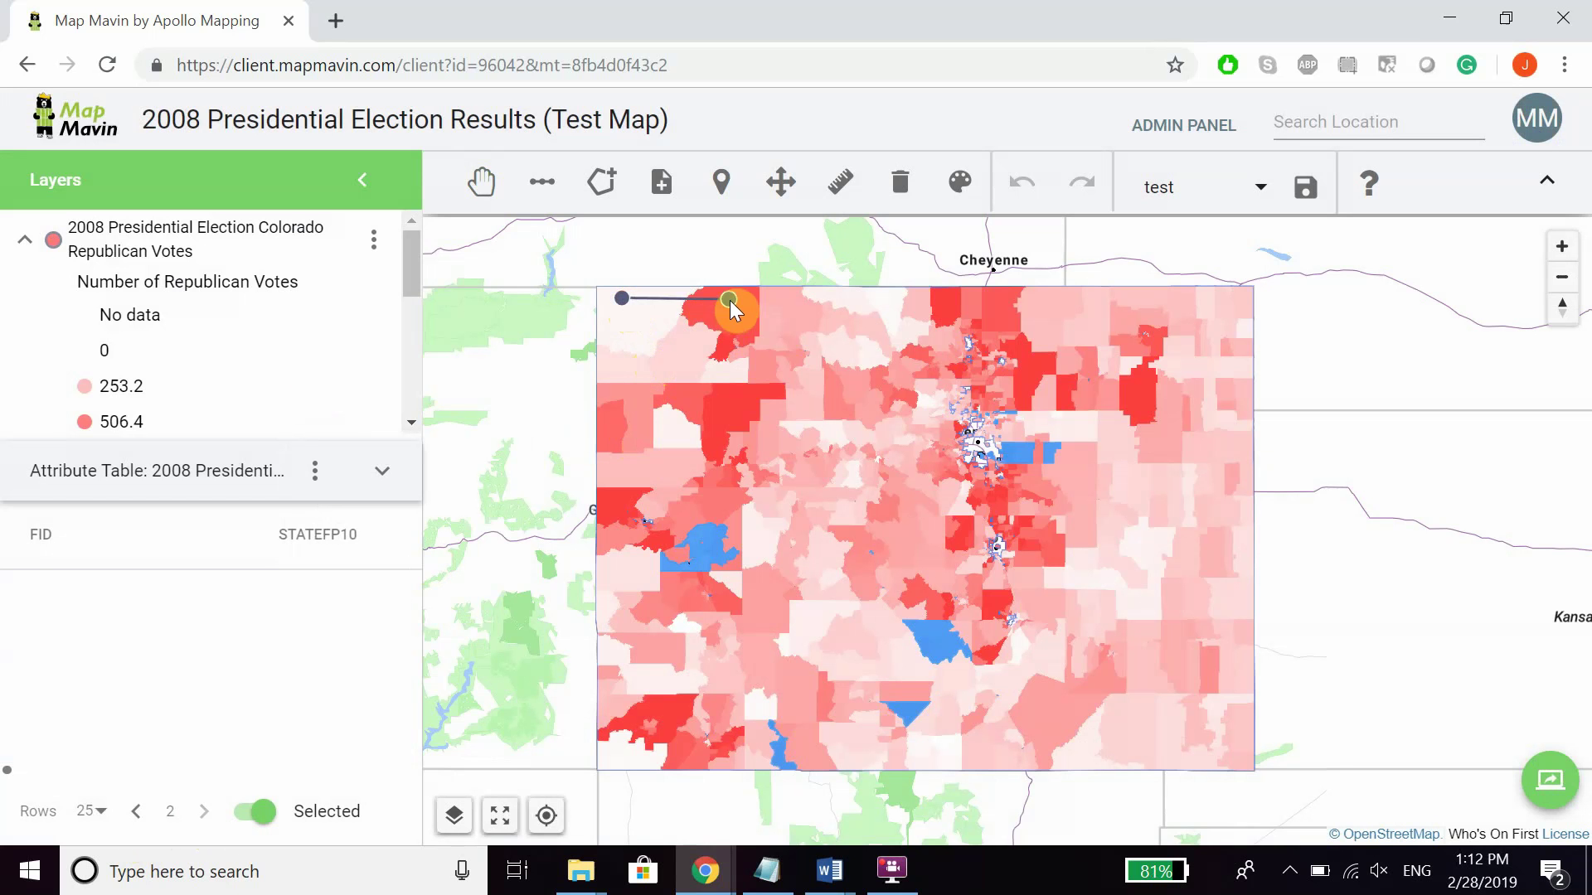
pyautogui.click(682, 360)
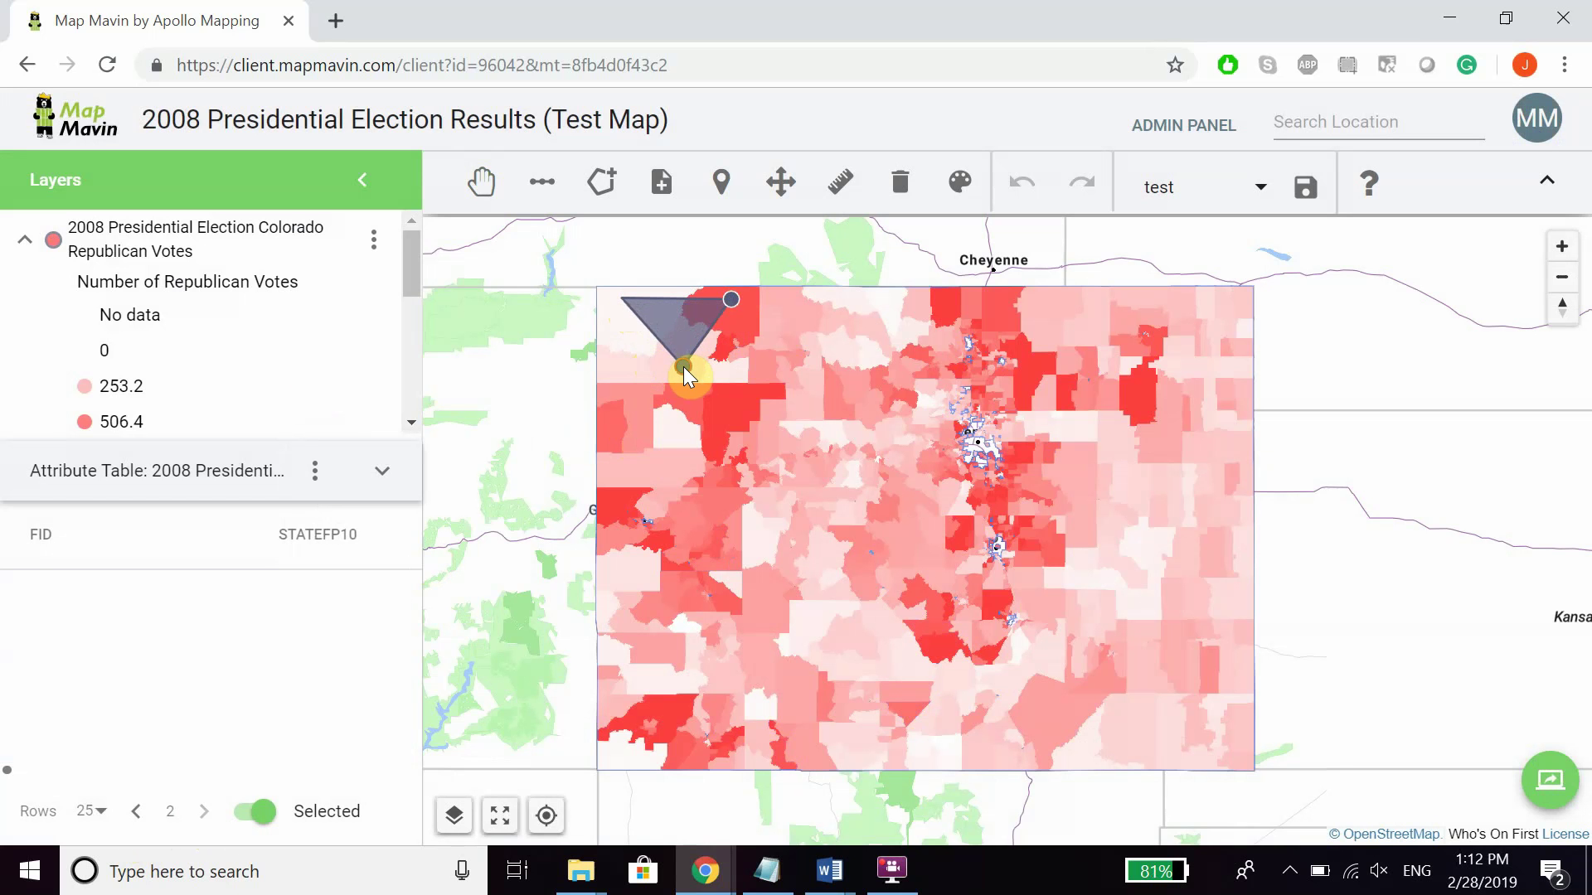
pyautogui.click(683, 367)
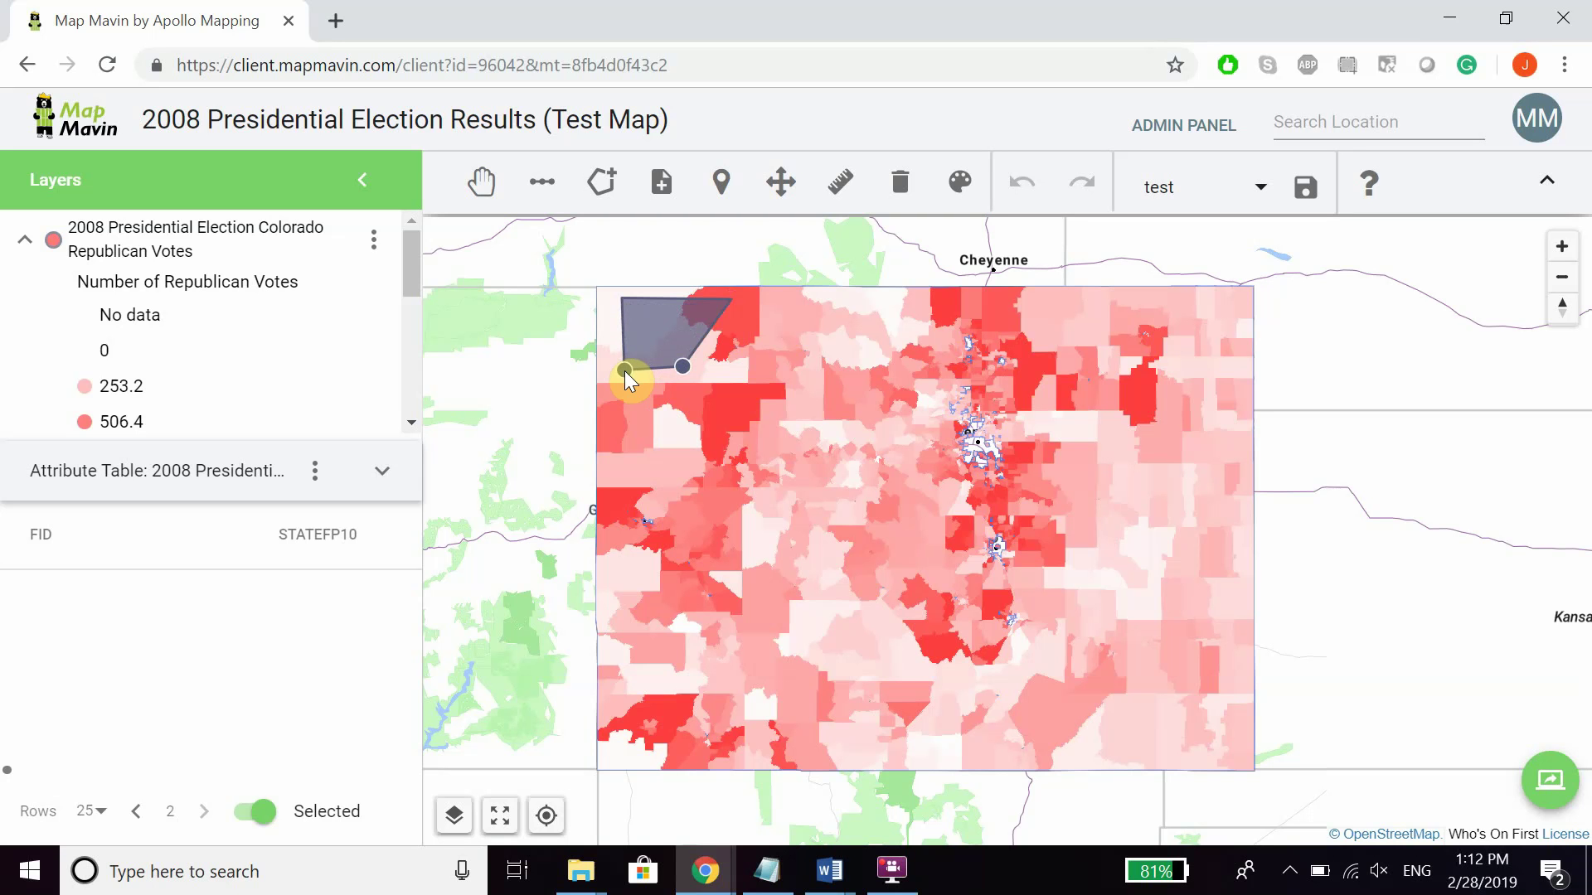
pyautogui.doubleClick(624, 371)
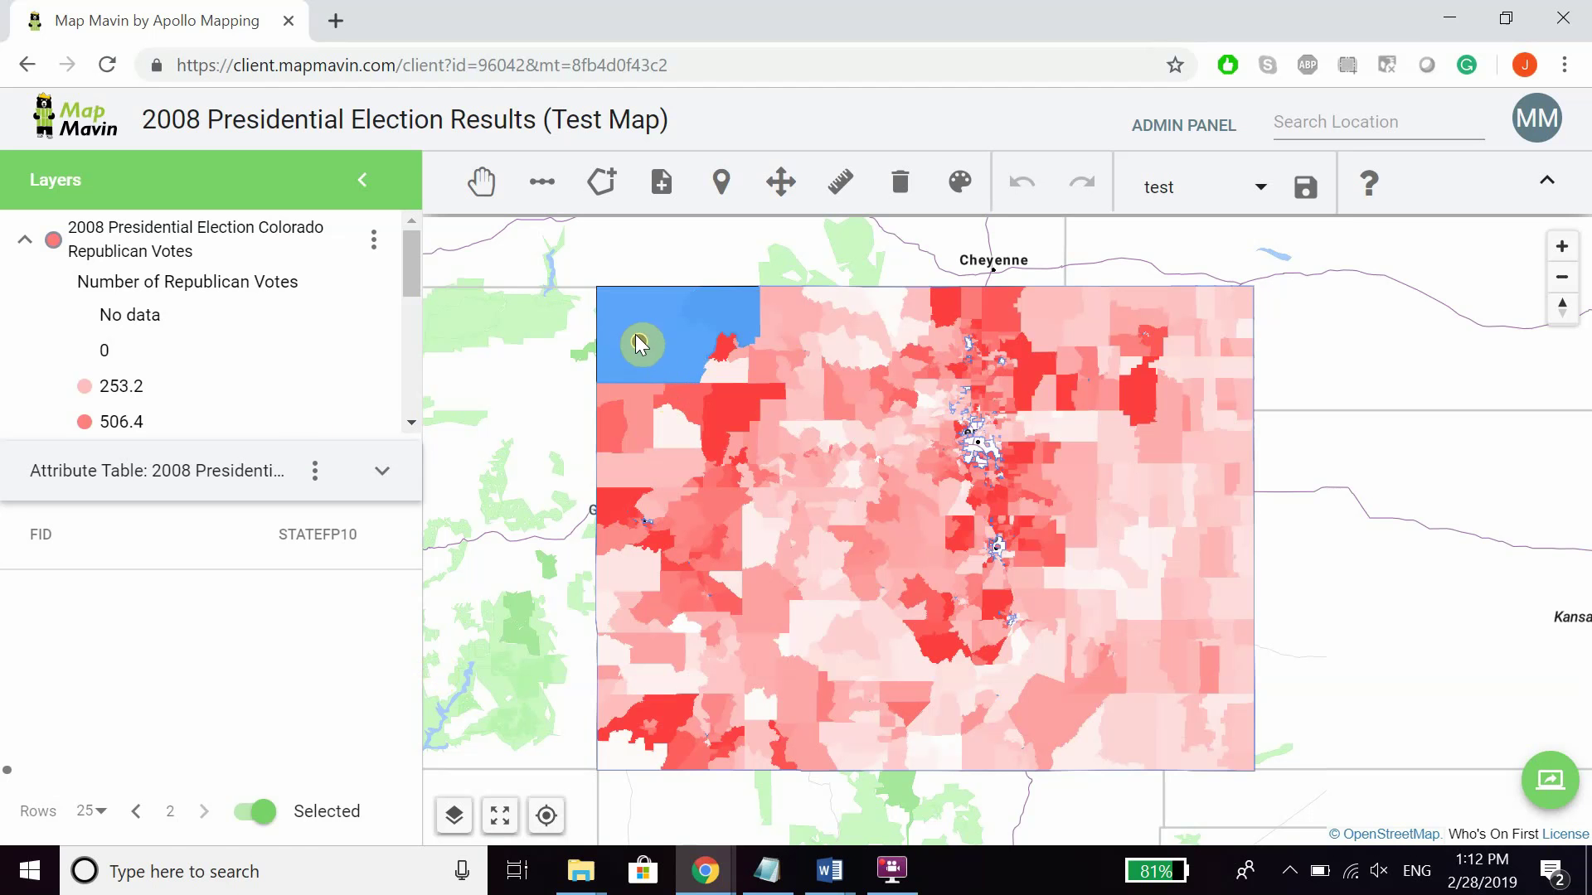
# Go to the first page of the location-selected records and switch the selected-only filter off and on again
pyautogui.click(137, 812)
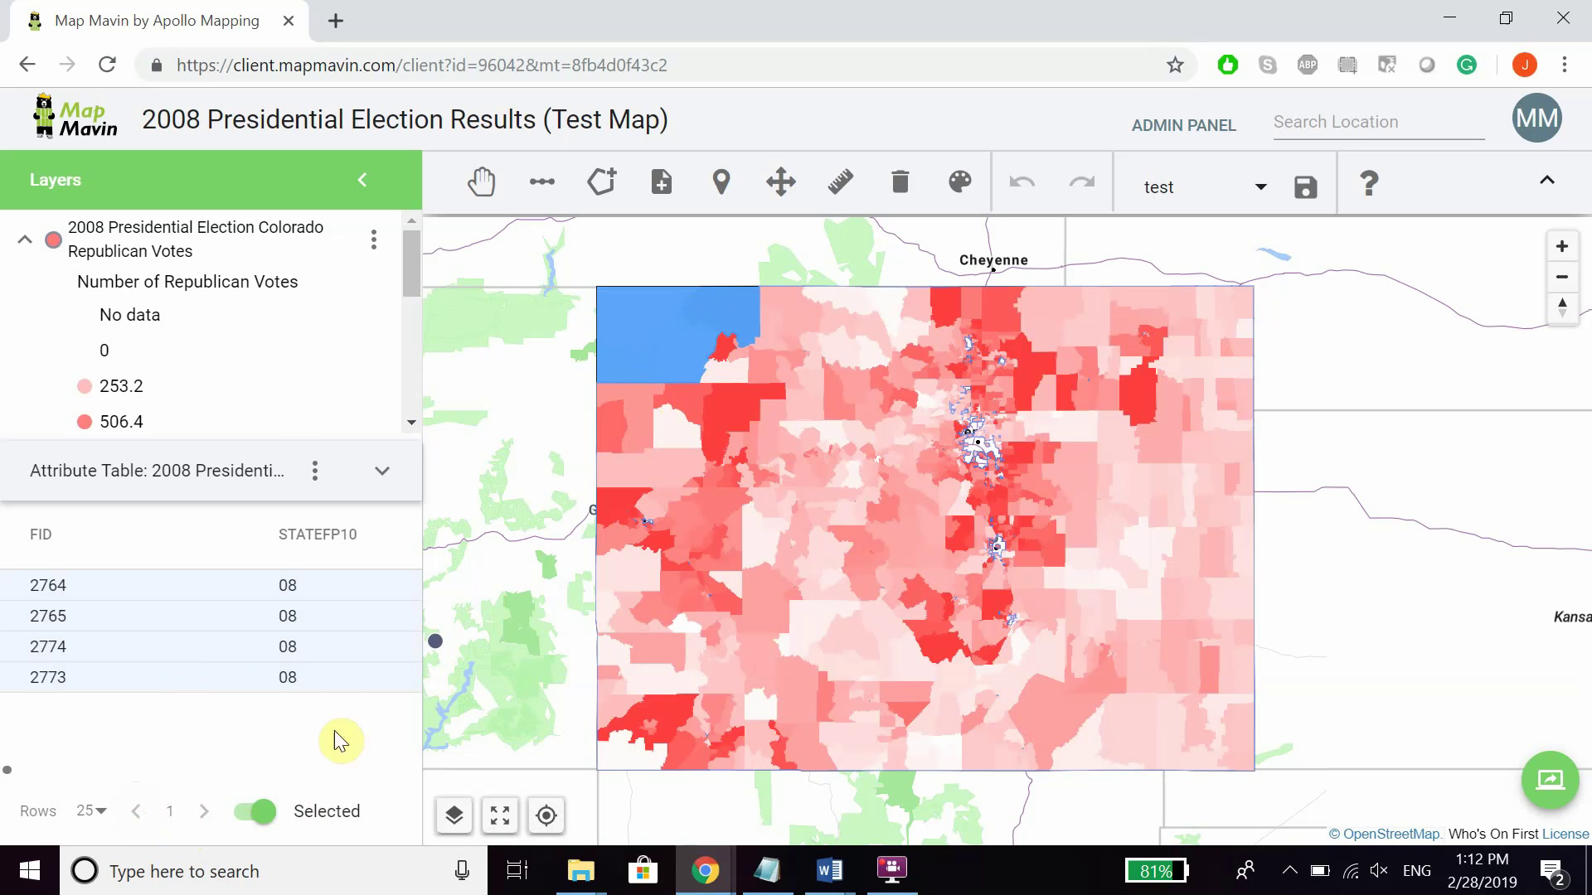
pyautogui.click(265, 813)
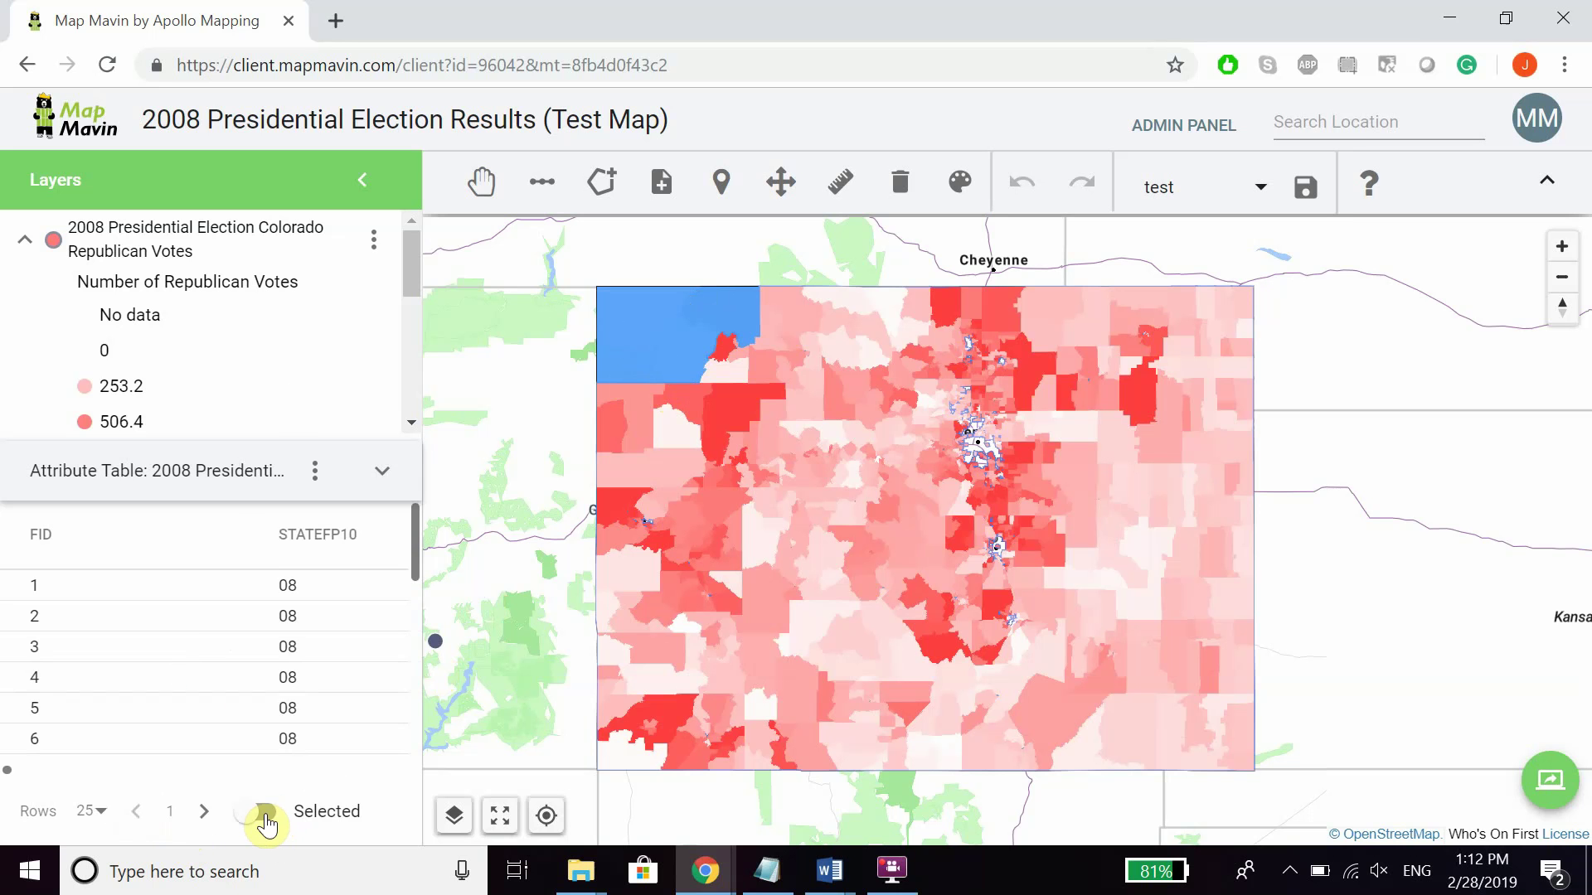
pyautogui.click(266, 813)
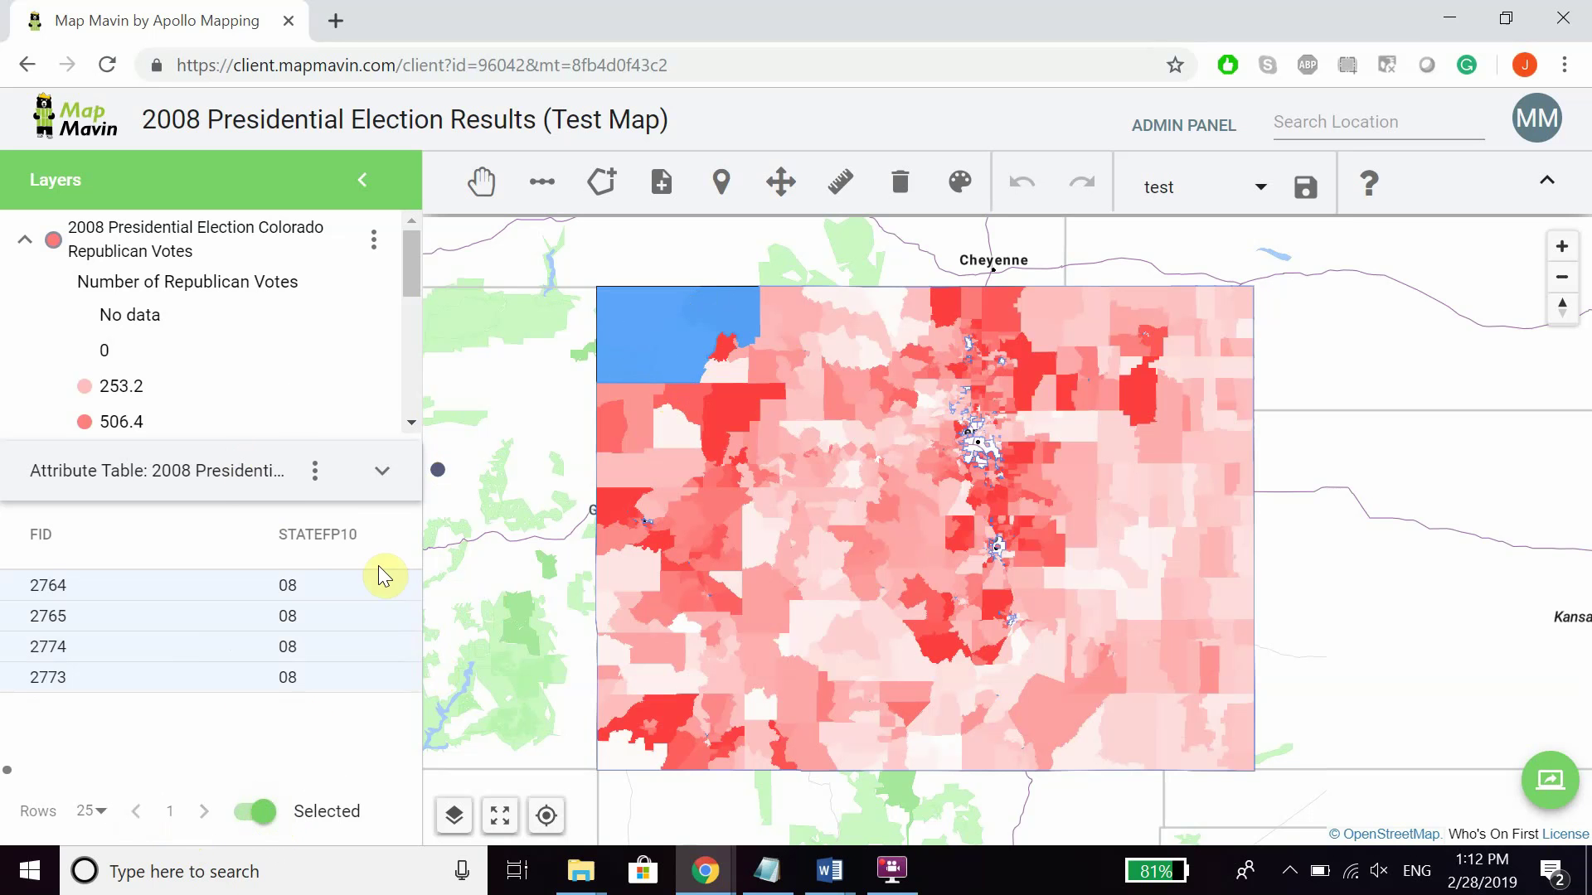
# Download the selected Republican Votes records from the attribute table
pyautogui.click(316, 472)
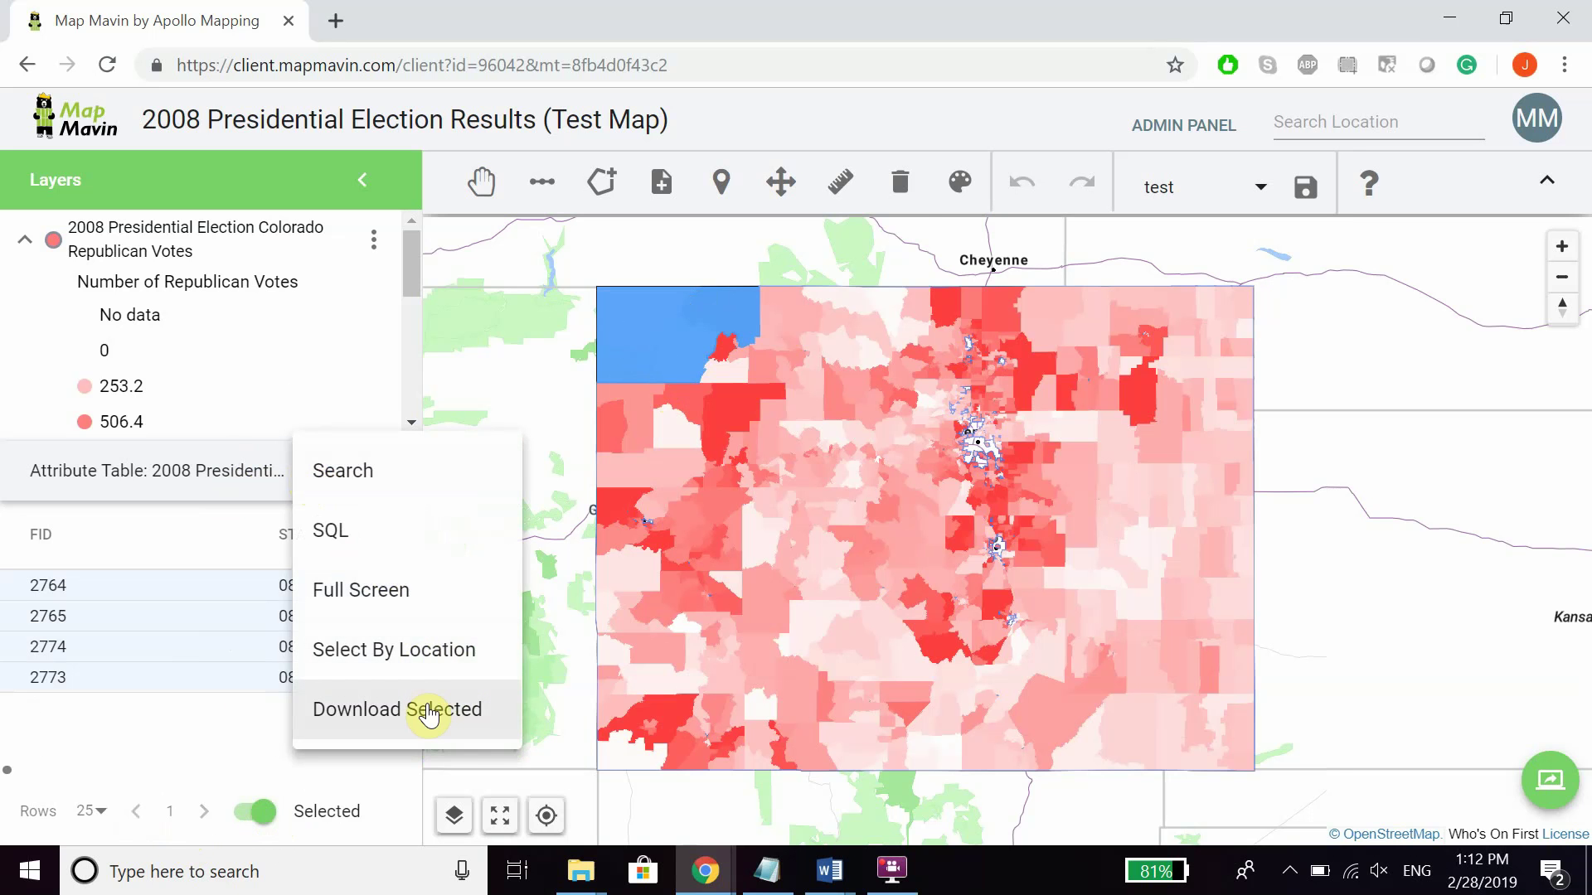
pyautogui.click(428, 711)
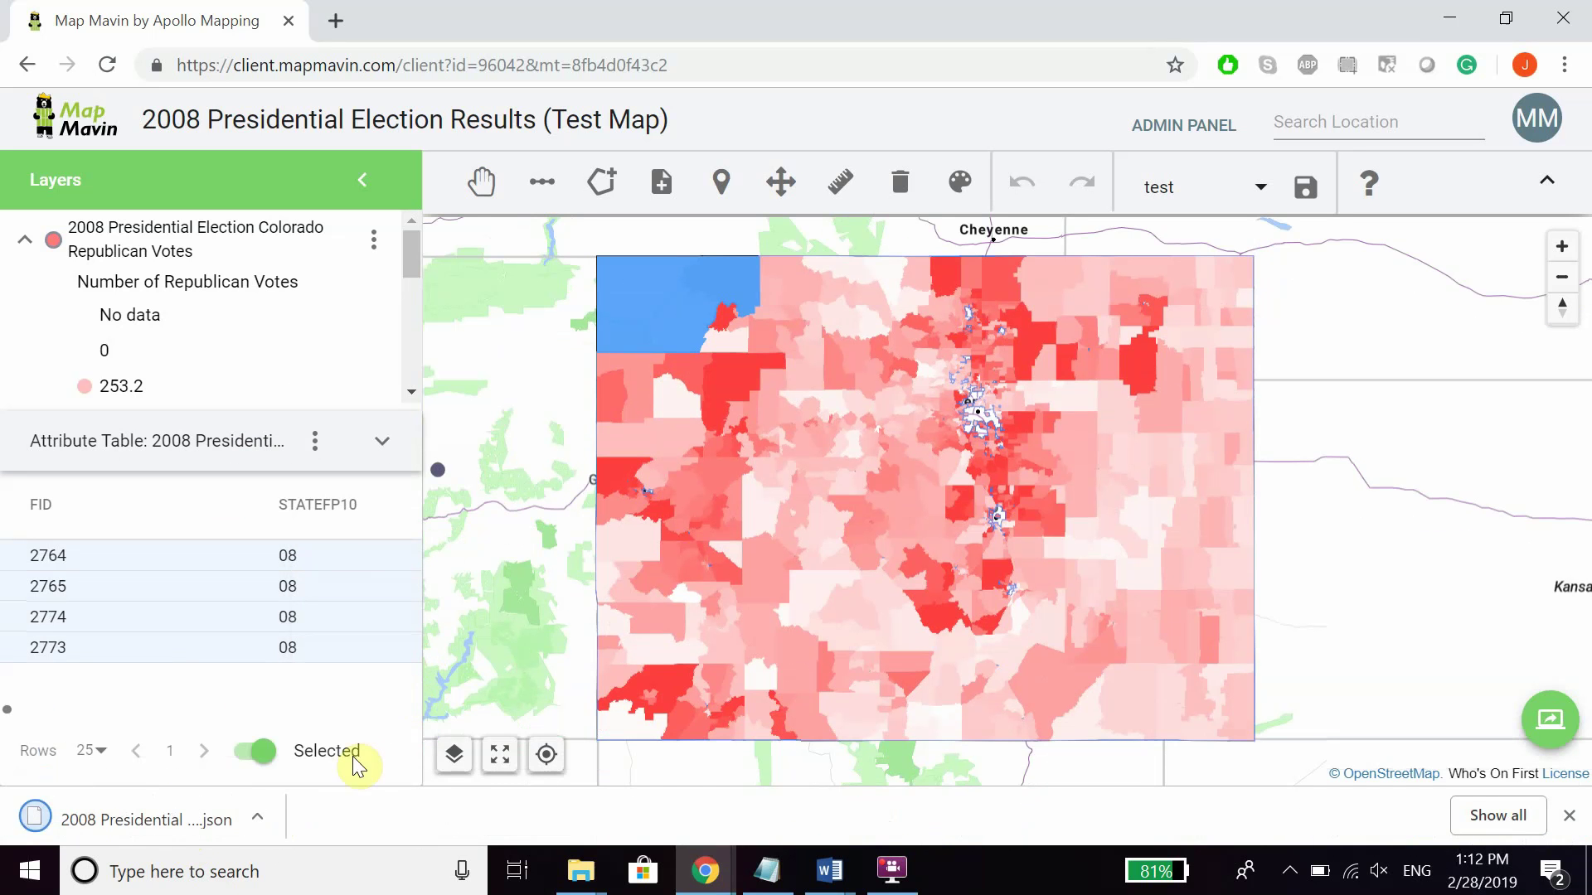